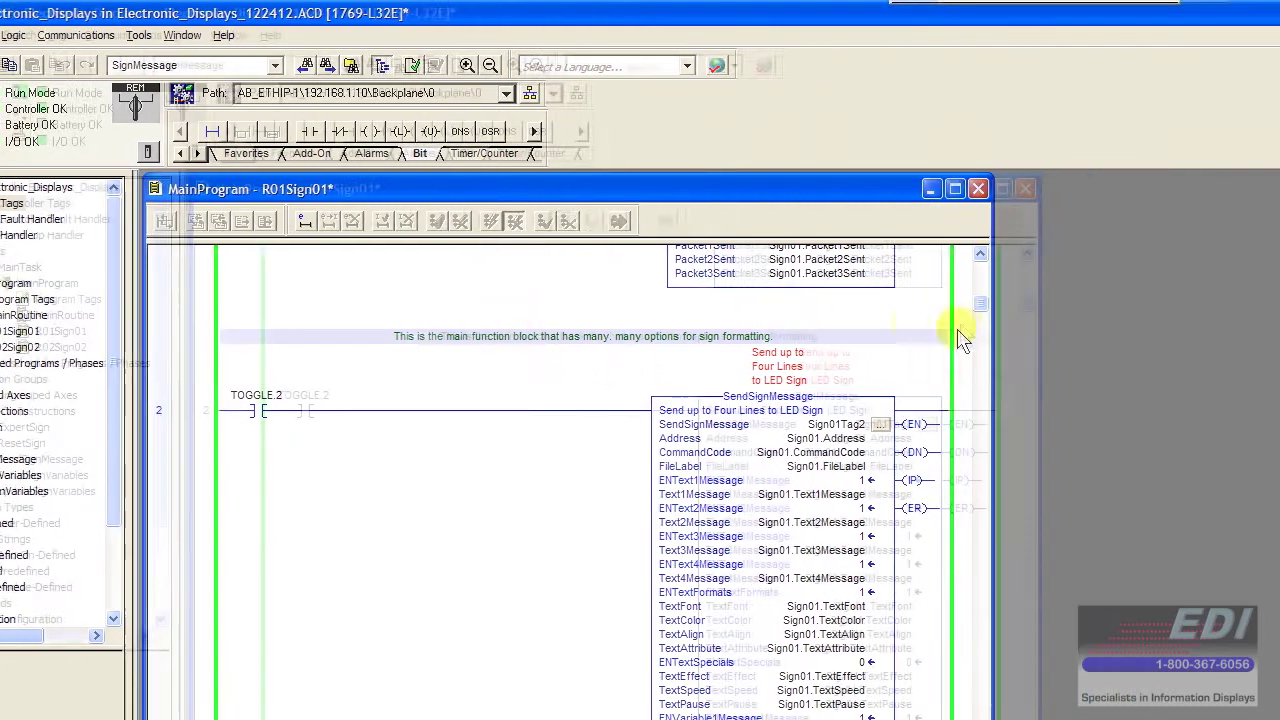
Review the ladder rungs of R01Sign01 down to the ExpertSign block on rung 13.
left_click_drag(979, 303, 940, 575)
left_click_drag(938, 522, 937, 557)
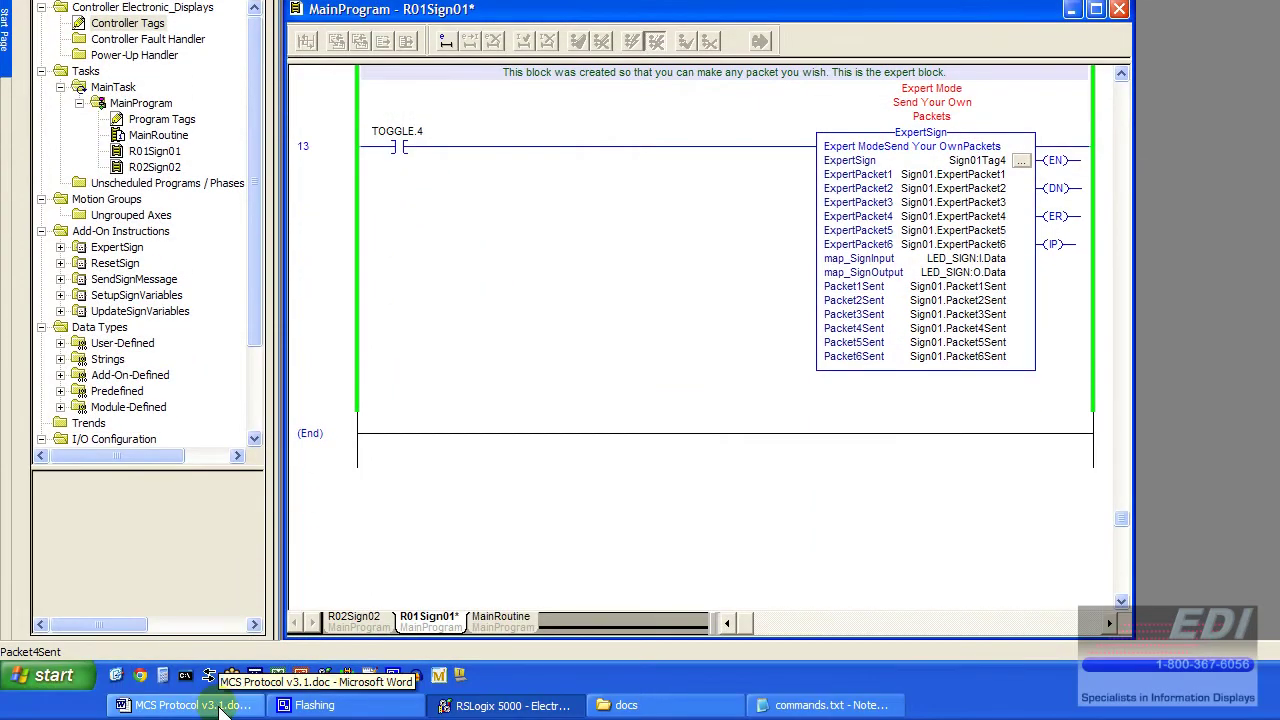
Switch to the MCS Protocol document in Word and examine example 8.2, sending a scrolling message to all signs.
left_click(222, 706)
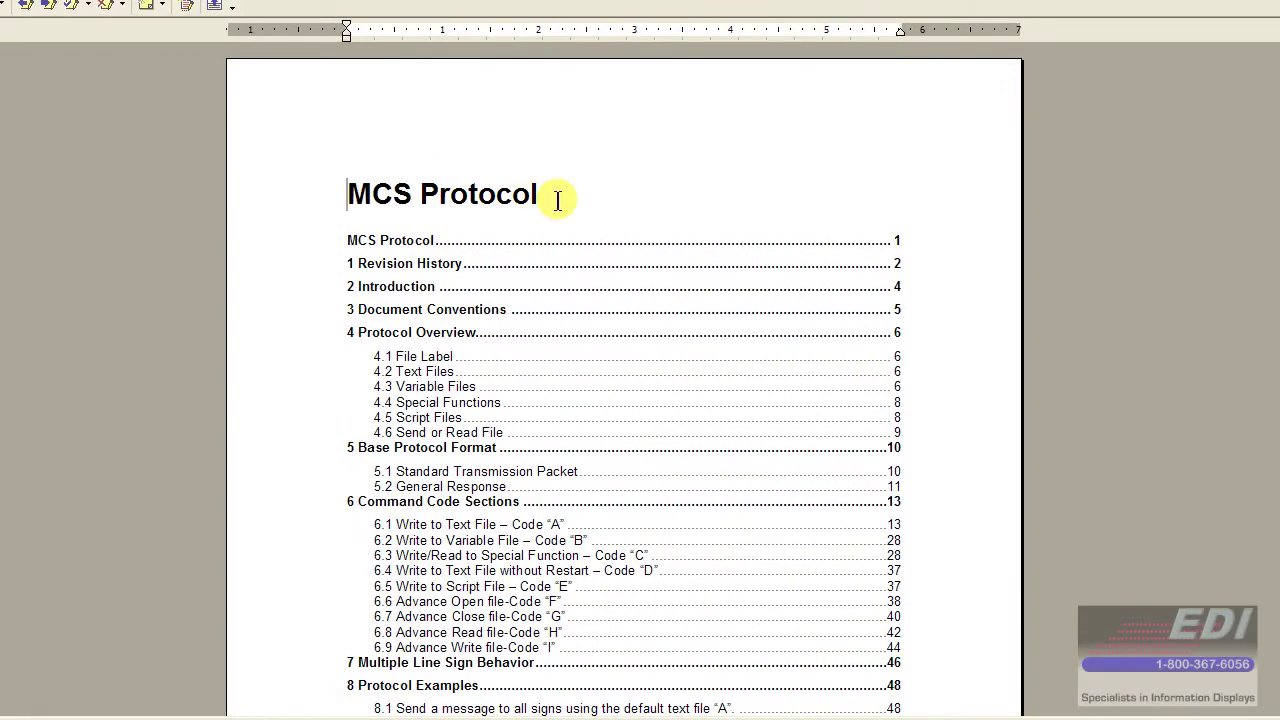
scroll(558, 200, "down", 2)
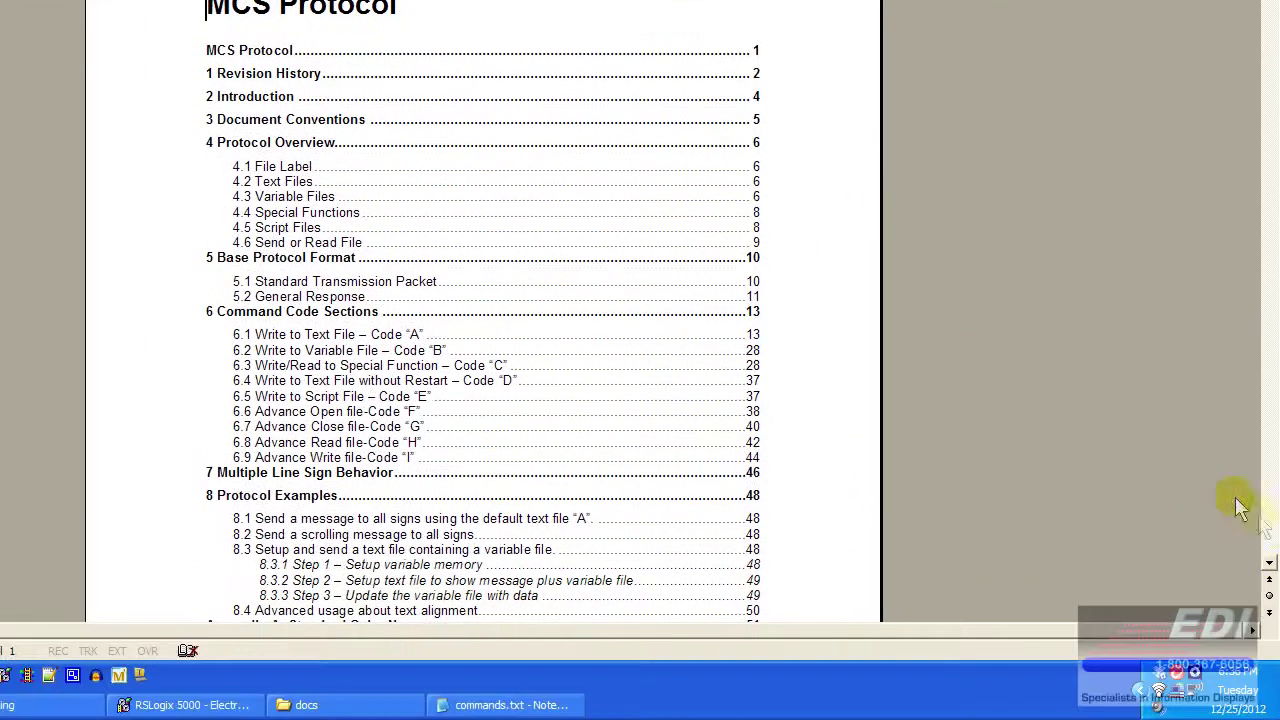
left_click(1268, 563)
left_click(1268, 543)
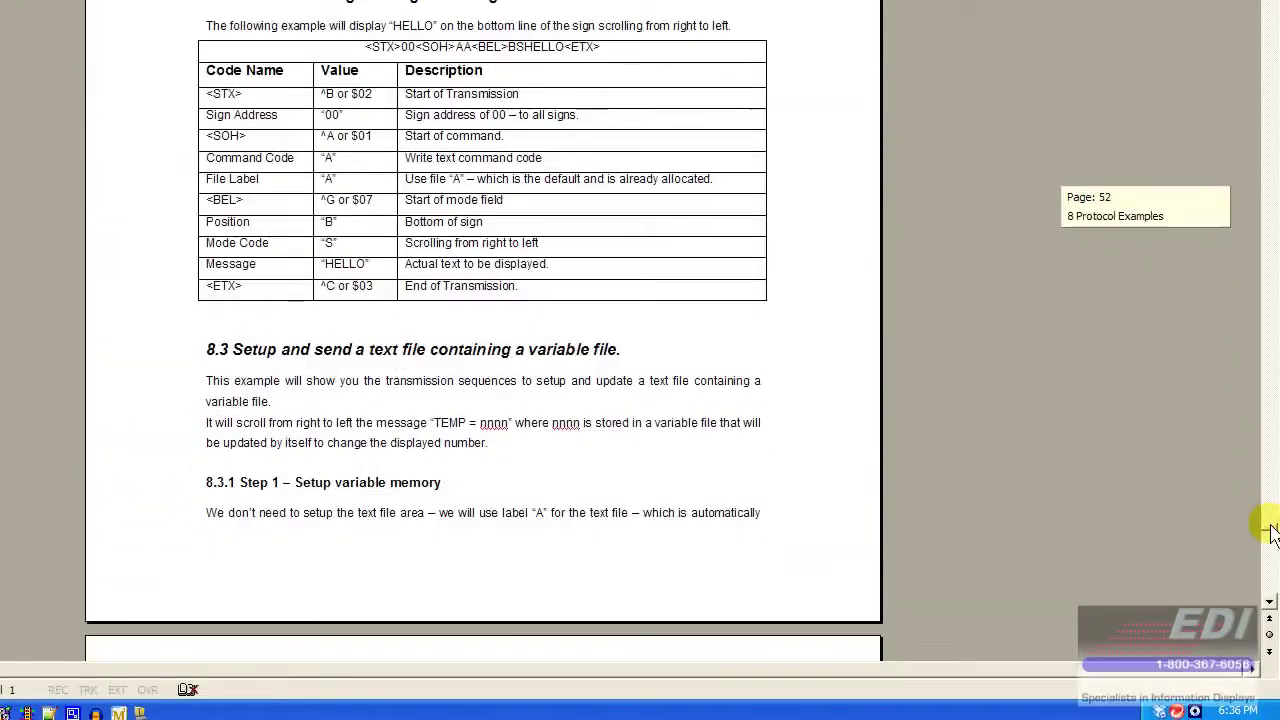
scroll(449, 283, "up", 4)
scroll(346, 325, "down", 2)
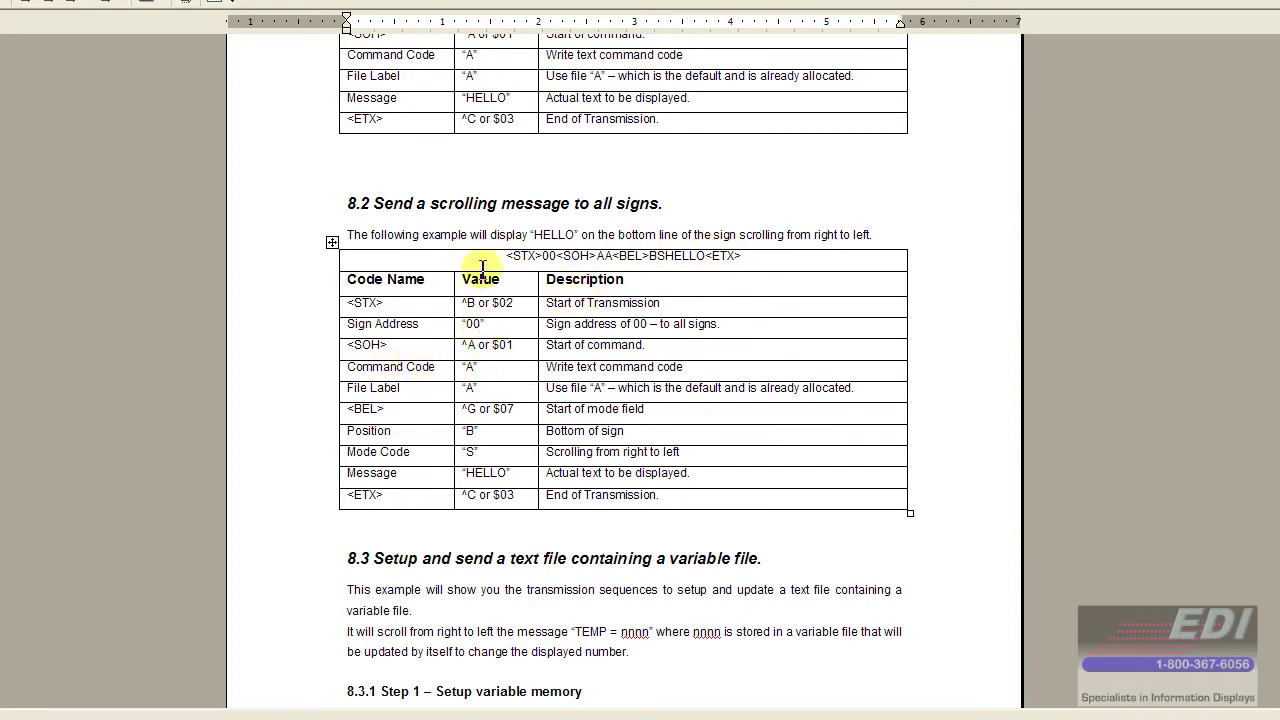
scroll(477, 325, "down", 1)
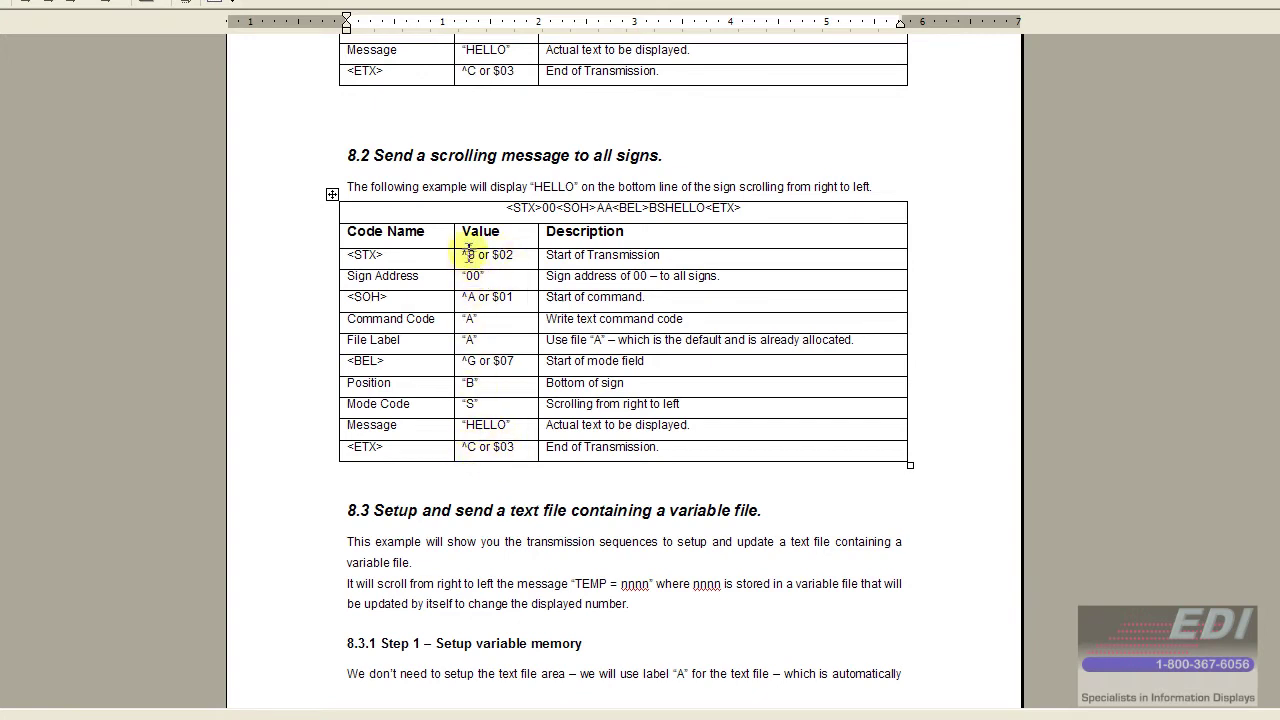
scroll(497, 446, "down", 1)
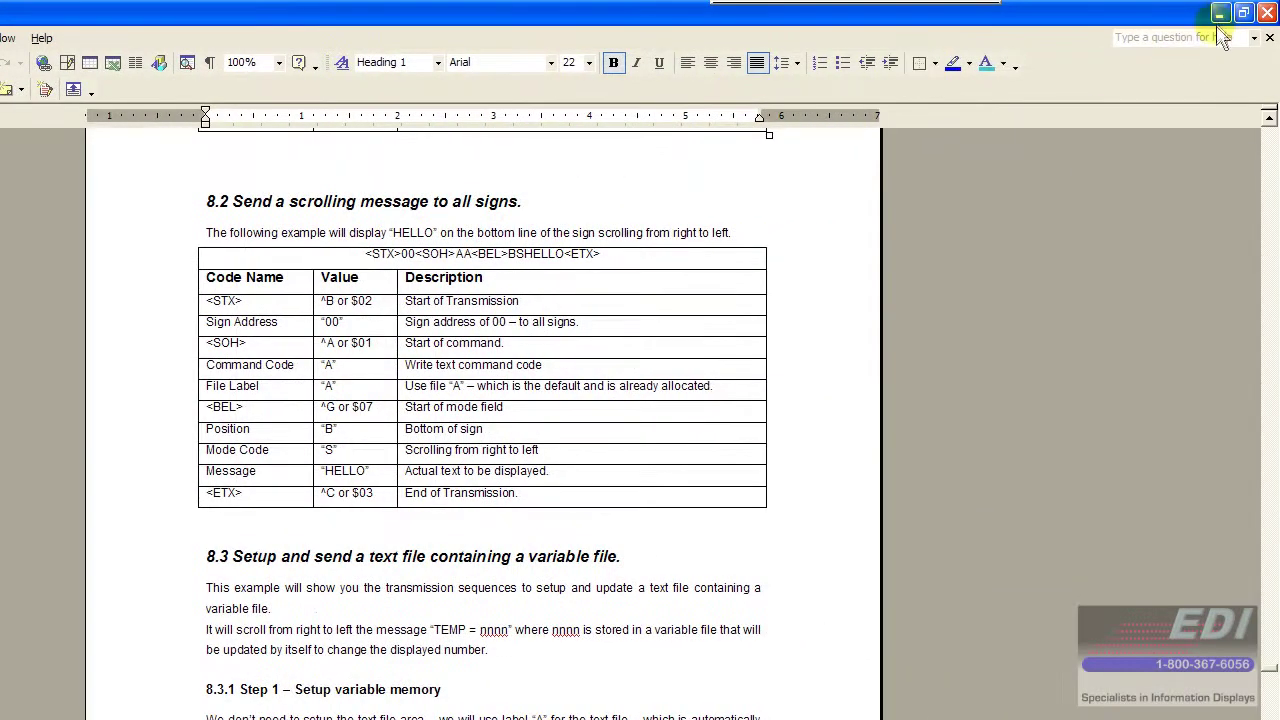
left_click(1218, 18)
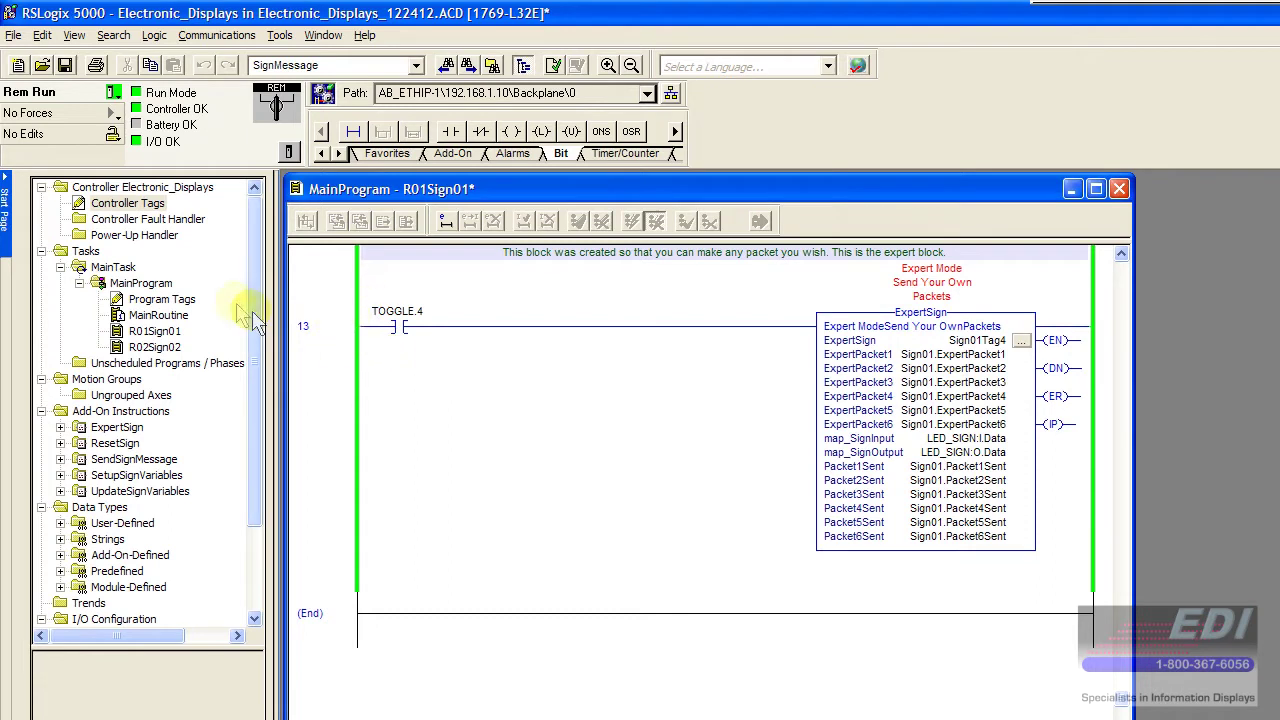
Return to rung 2 of R01Sign01 in RSLogix 5000 and toggle the TOGGLE.2 bit that triggers the SendSignMessage block.
left_click(160, 332)
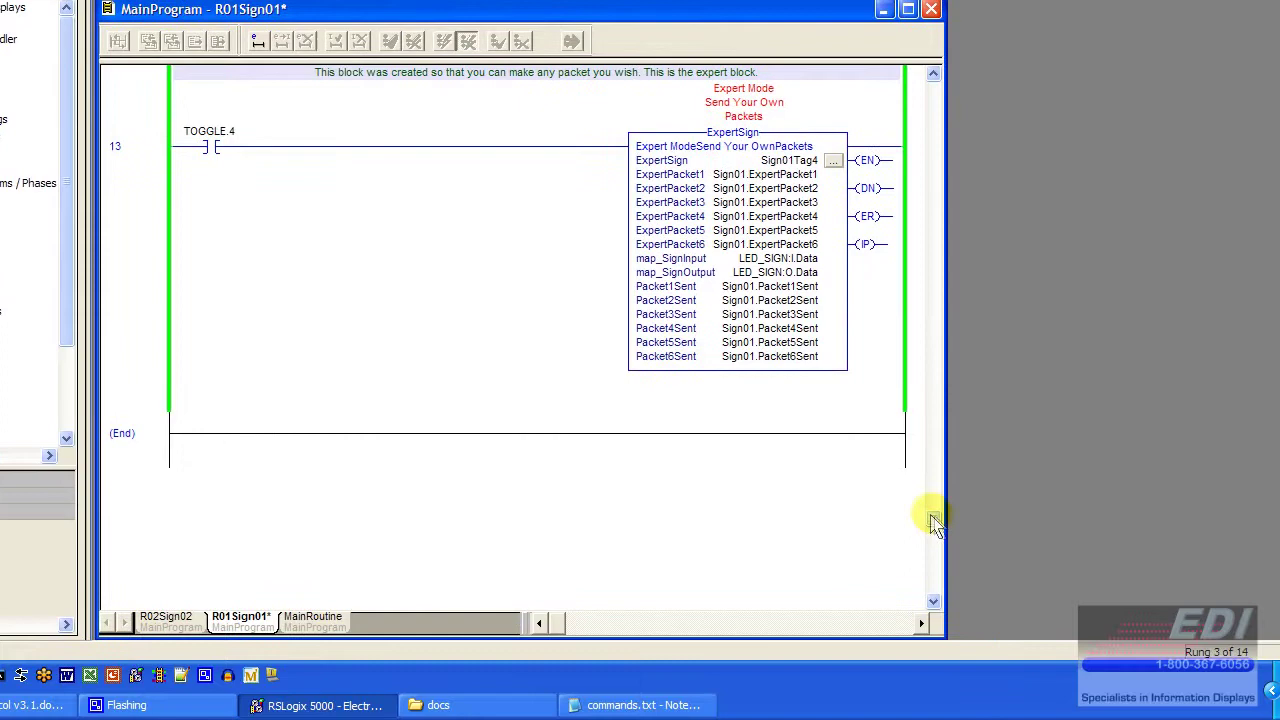
left_click_drag(933, 520, 931, 194)
left_click(226, 149)
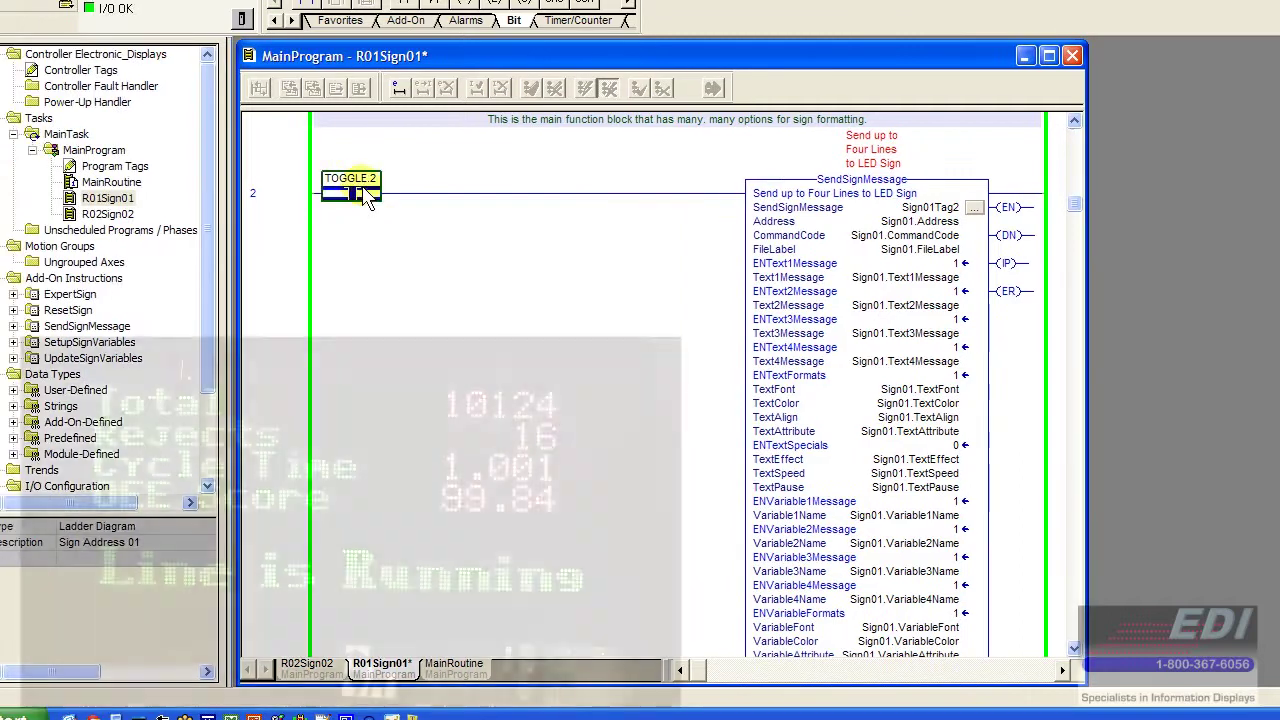
key("ctrl+t")
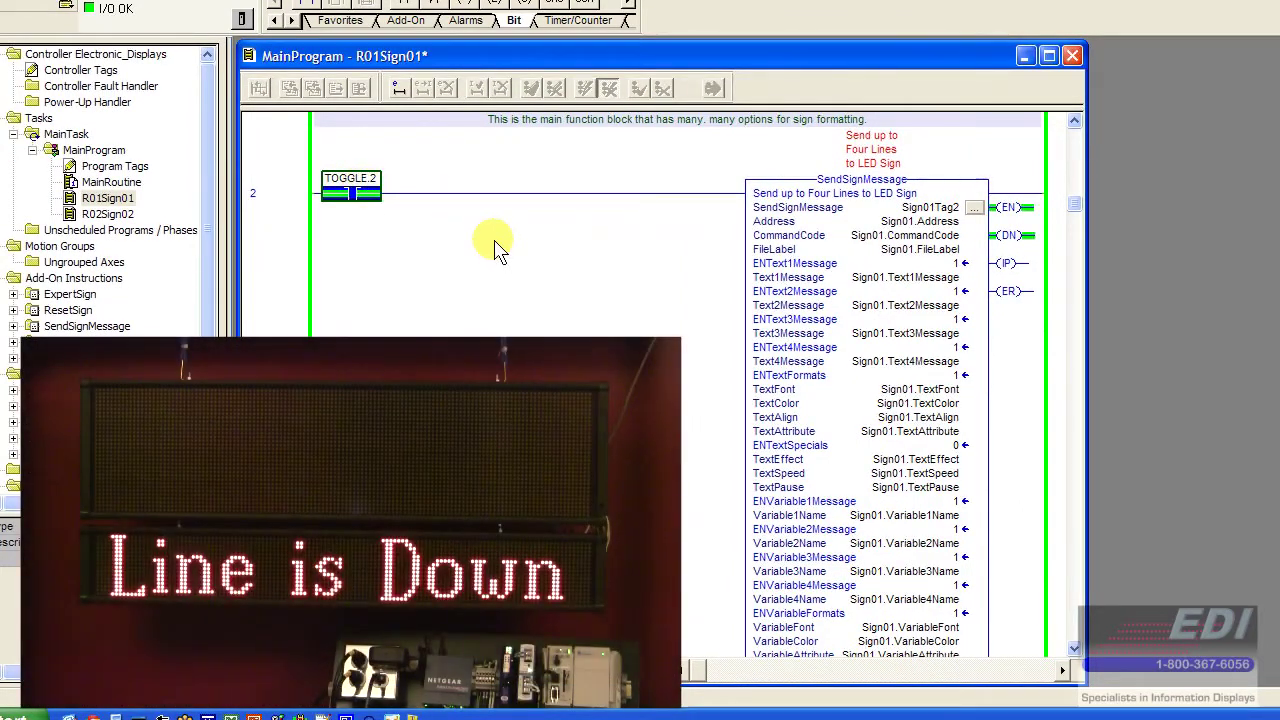
Open the controller tags, expand the Sign01 tag and locate its packet-sent members.
scroll(700, 450, "down", 5)
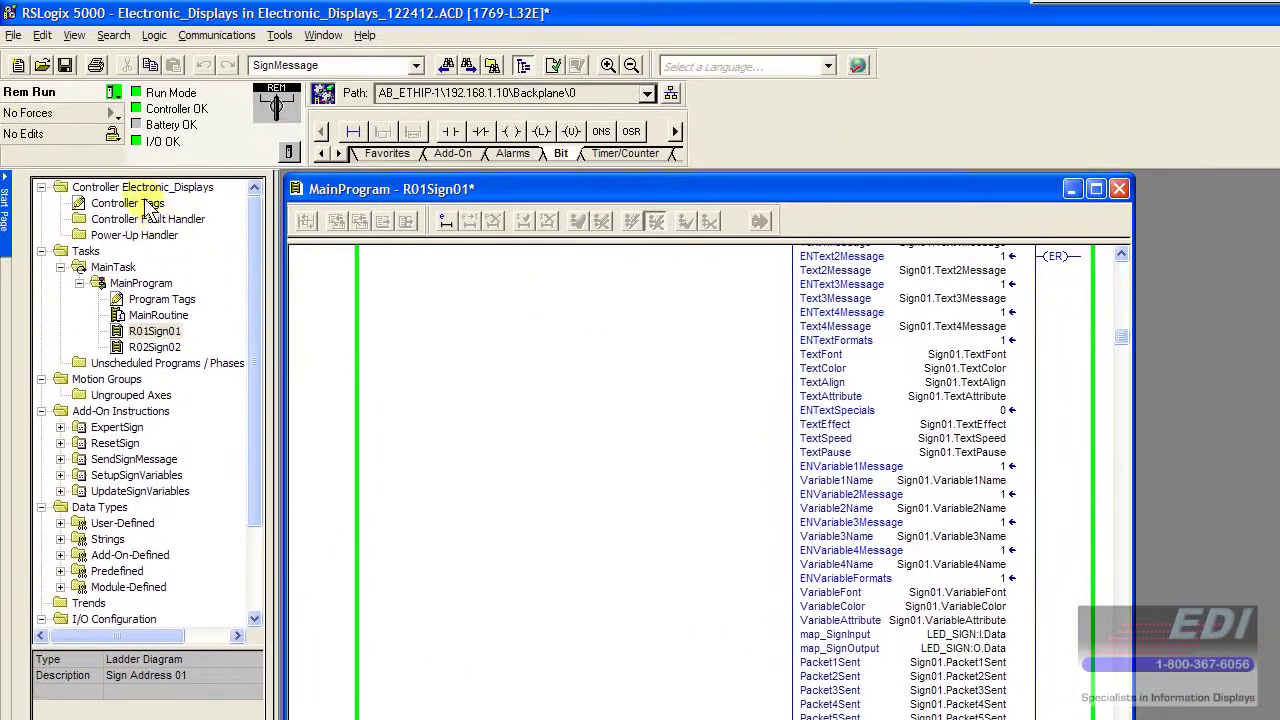
double_click(99, 25)
scroll(509, 409, "down", 3)
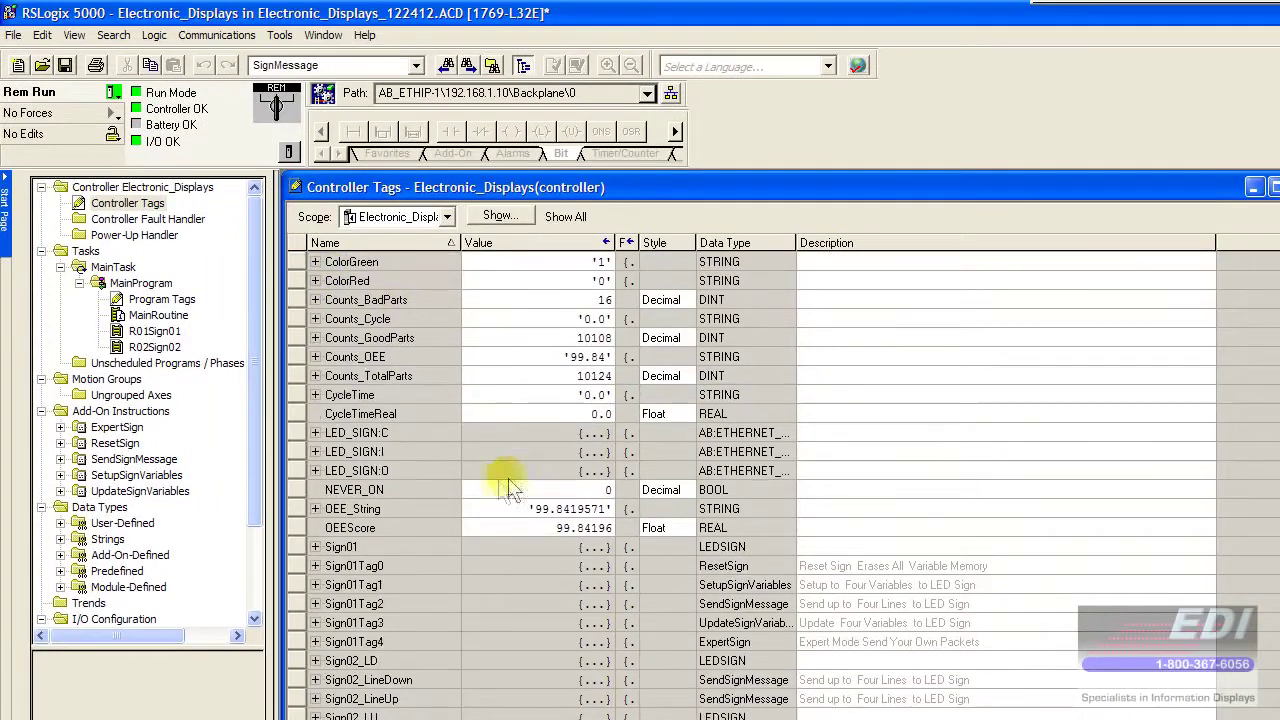
left_click(315, 509)
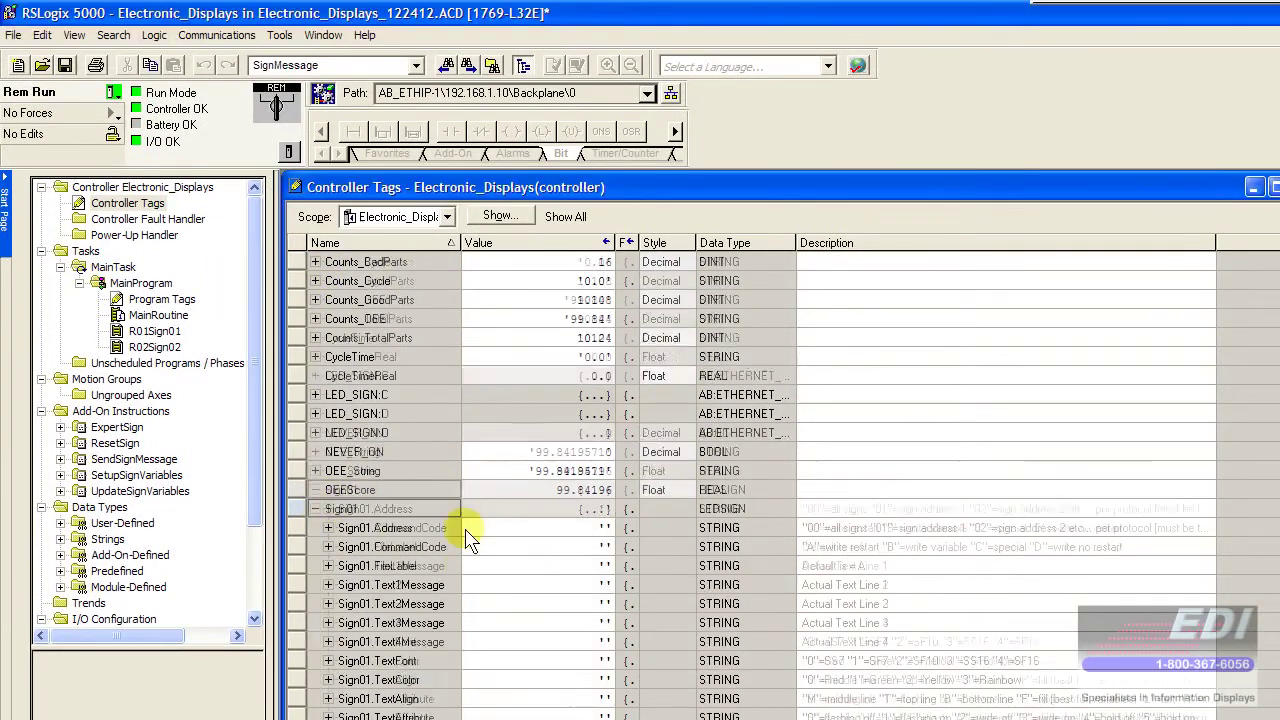
scroll(462, 528, "down", 4)
scroll(465, 535, "down", 4)
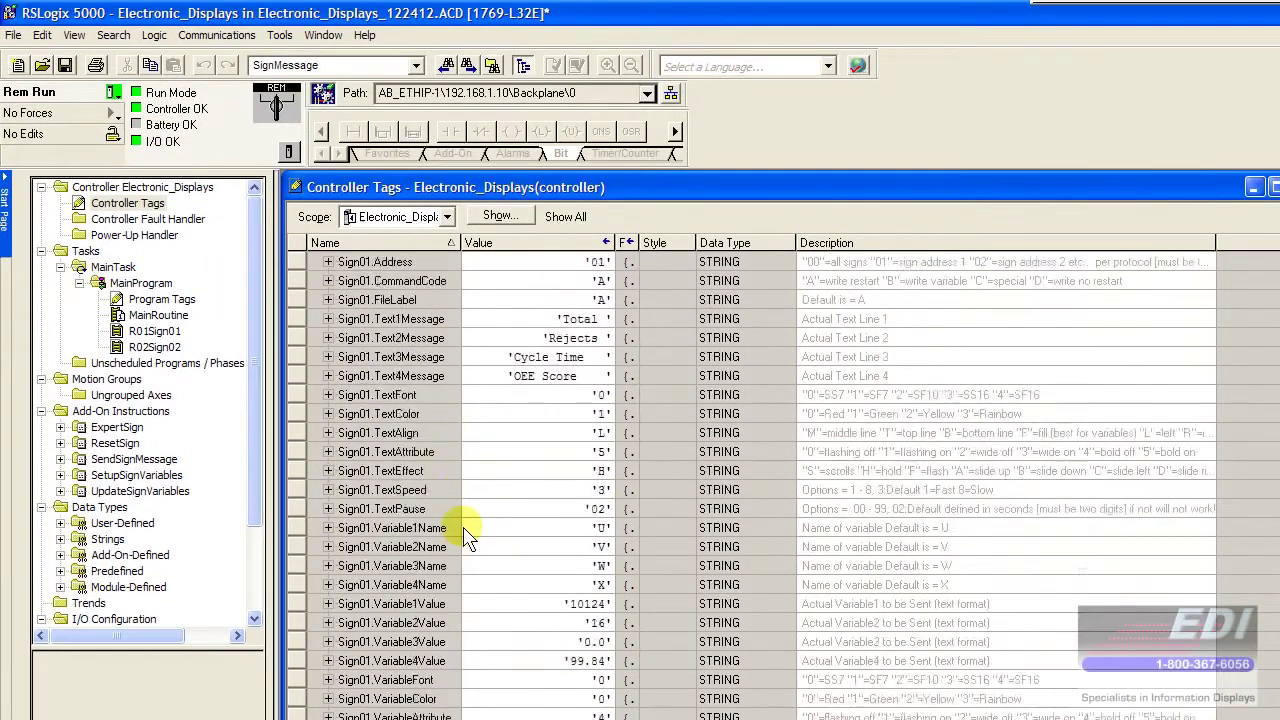
scroll(465, 535, "down", 1)
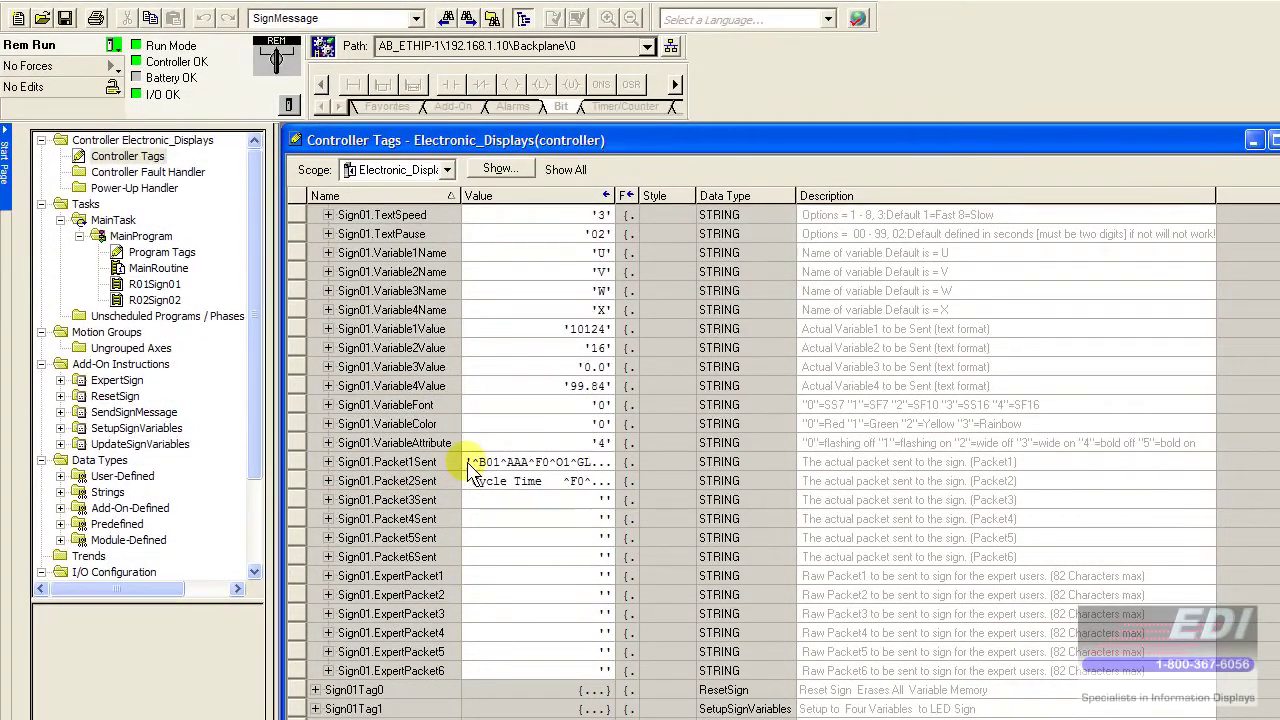
Inspect the full string stored in Sign01.Packet1Sent, leaving its value unedited.
left_click(471, 463)
left_click(623, 209)
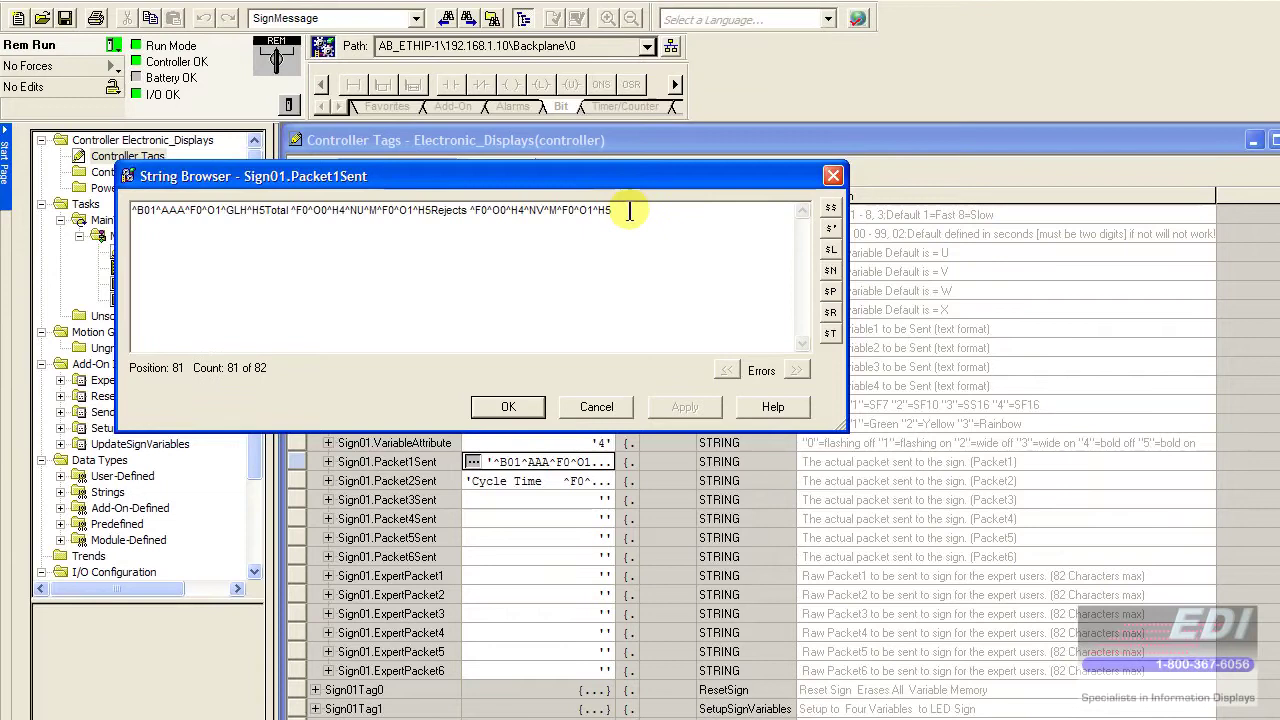
left_click_drag(629, 210, 131, 214)
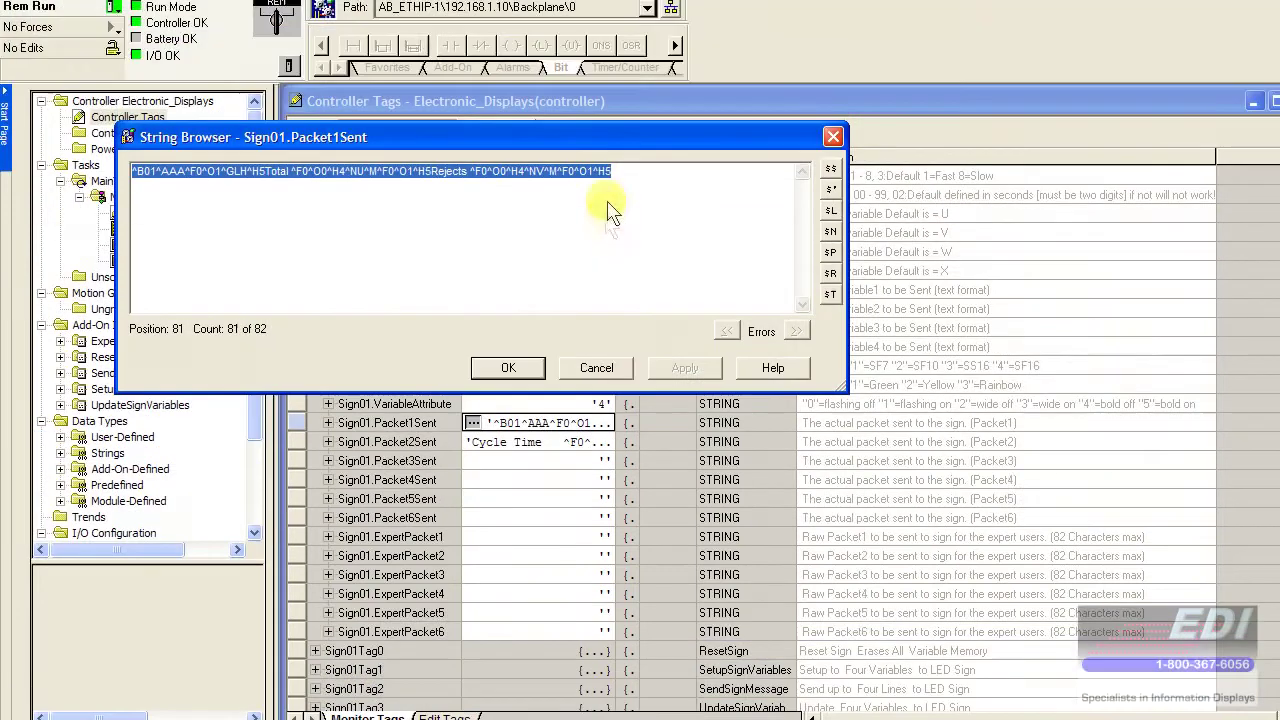
left_click(640, 77)
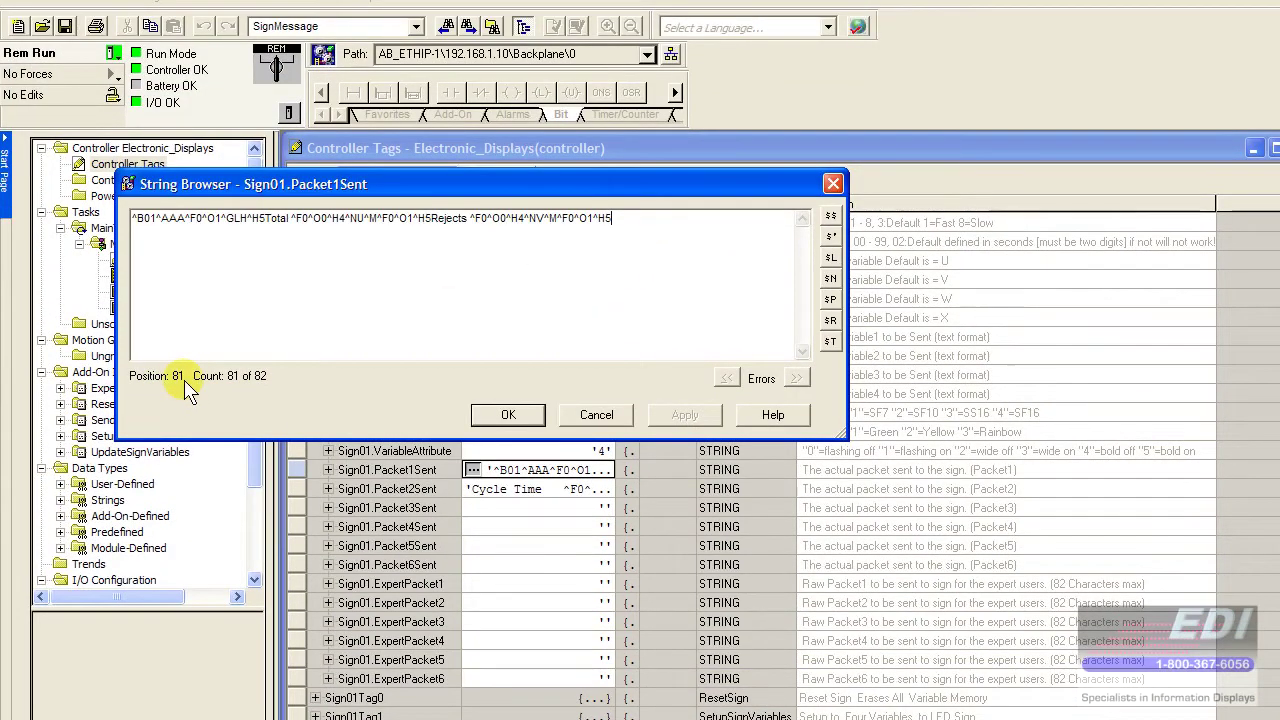
left_click_drag(131, 222, 614, 226)
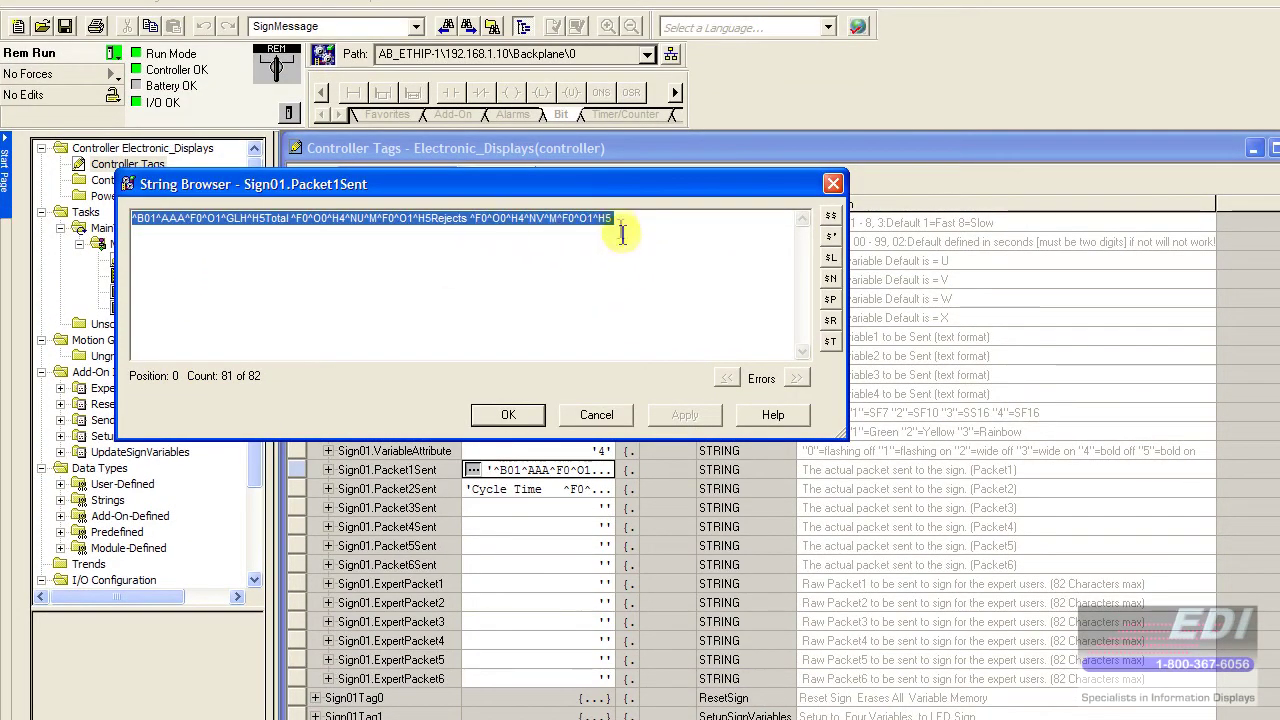
left_click(618, 220)
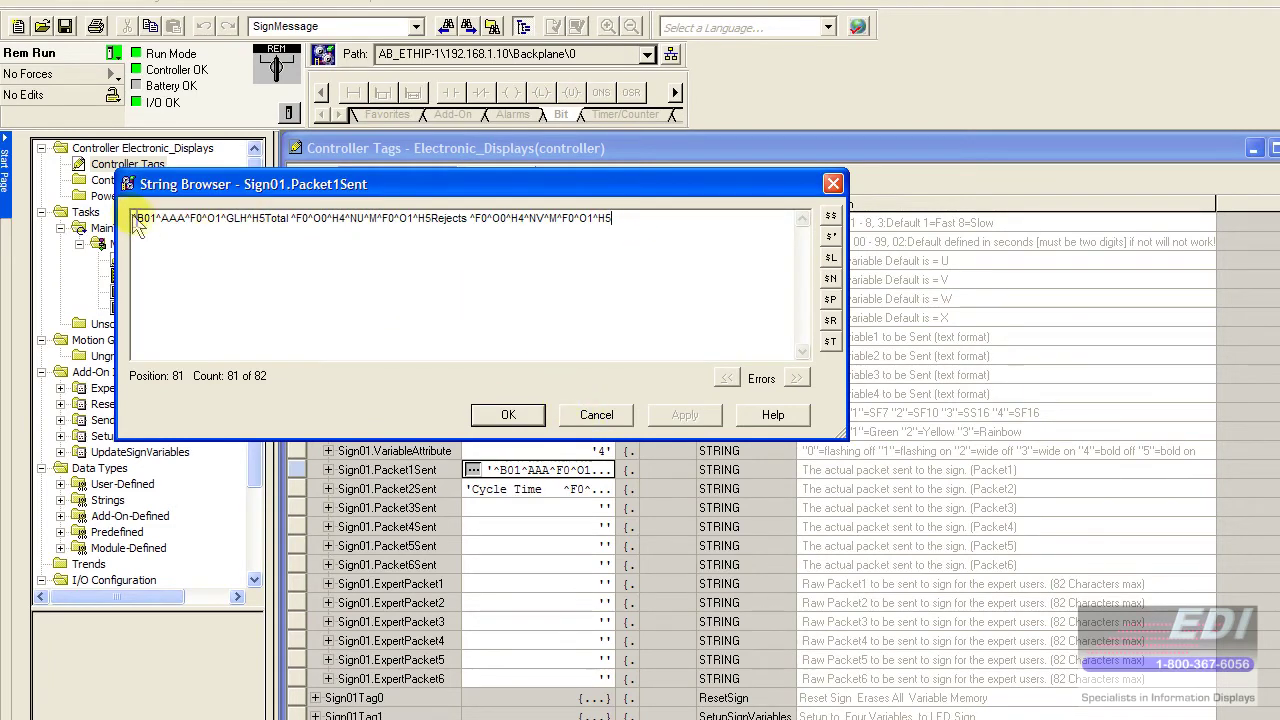
left_click_drag(133, 220, 649, 280)
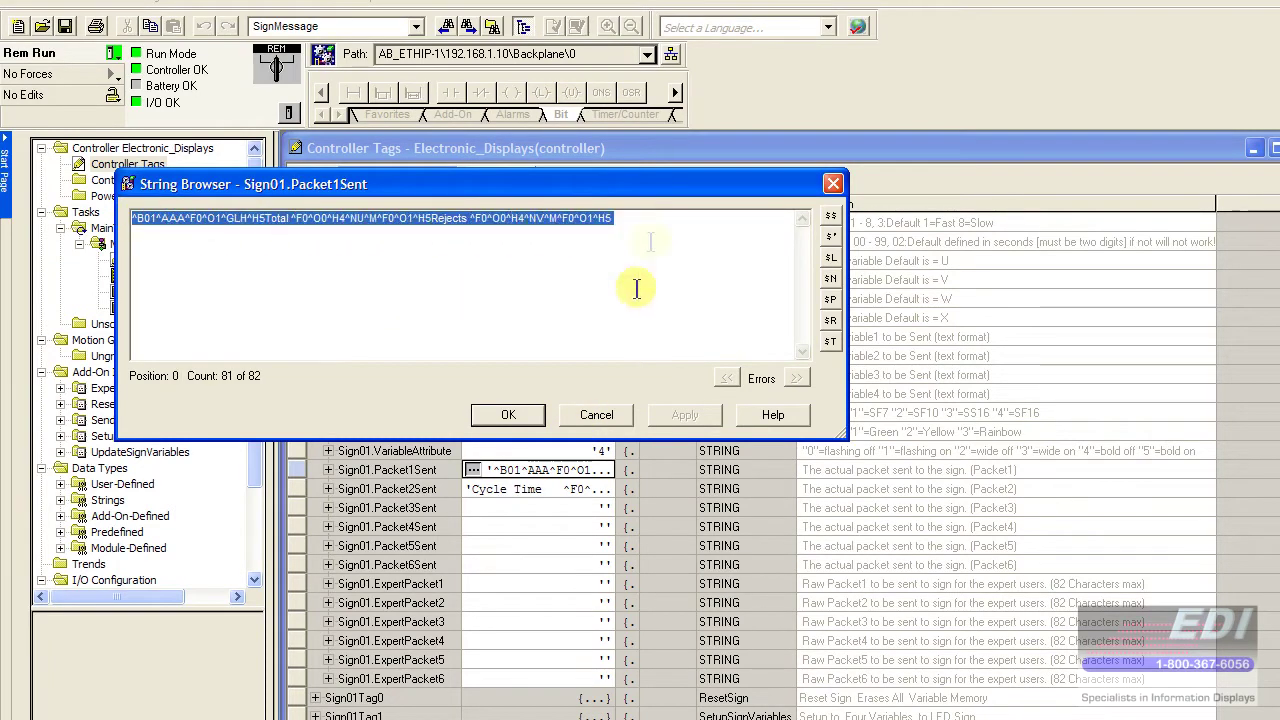
left_click(590, 412)
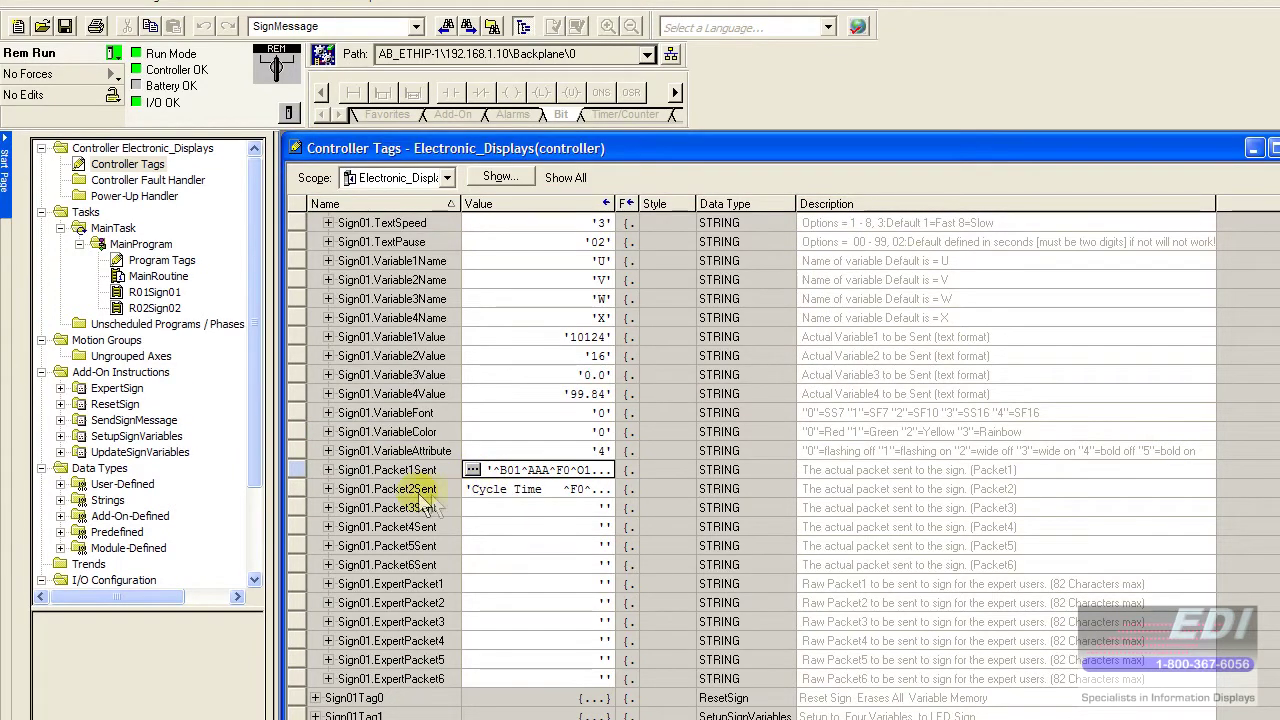
Inspect the full string stored in Sign01.Packet2Sent, highlighting the ^C at its end.
left_click(500, 489)
left_click(472, 489)
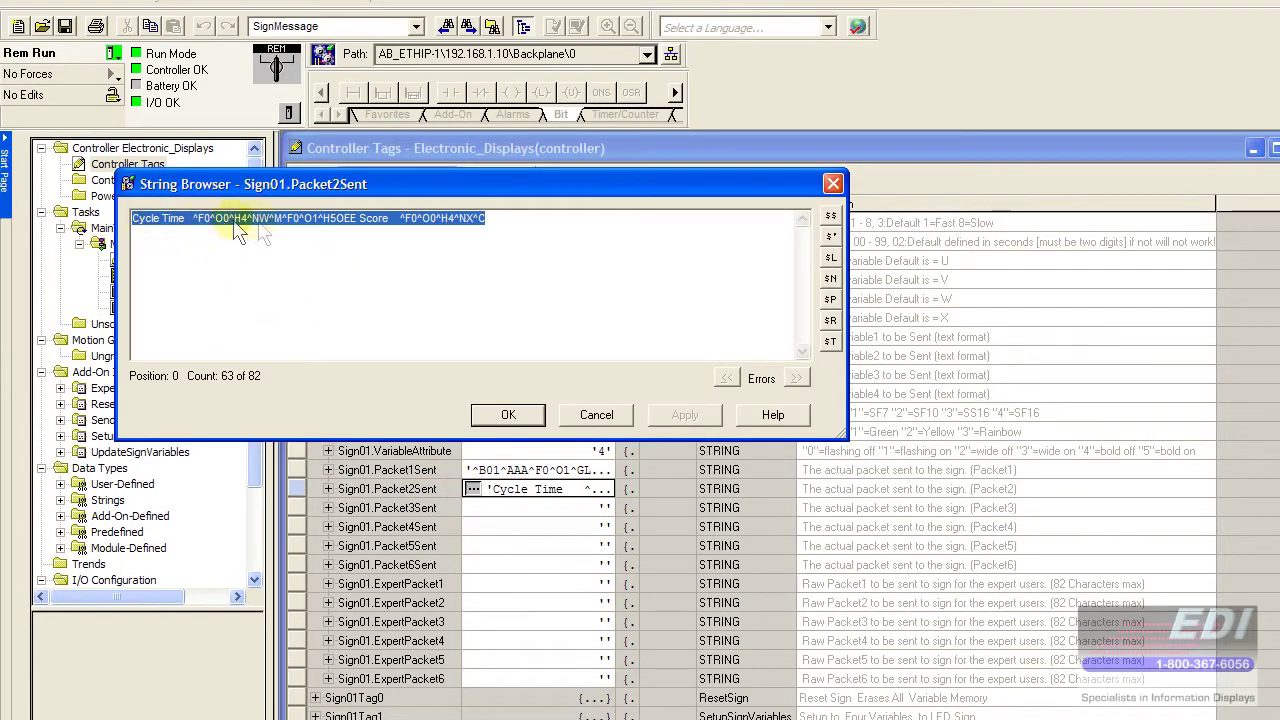
left_click(489, 222)
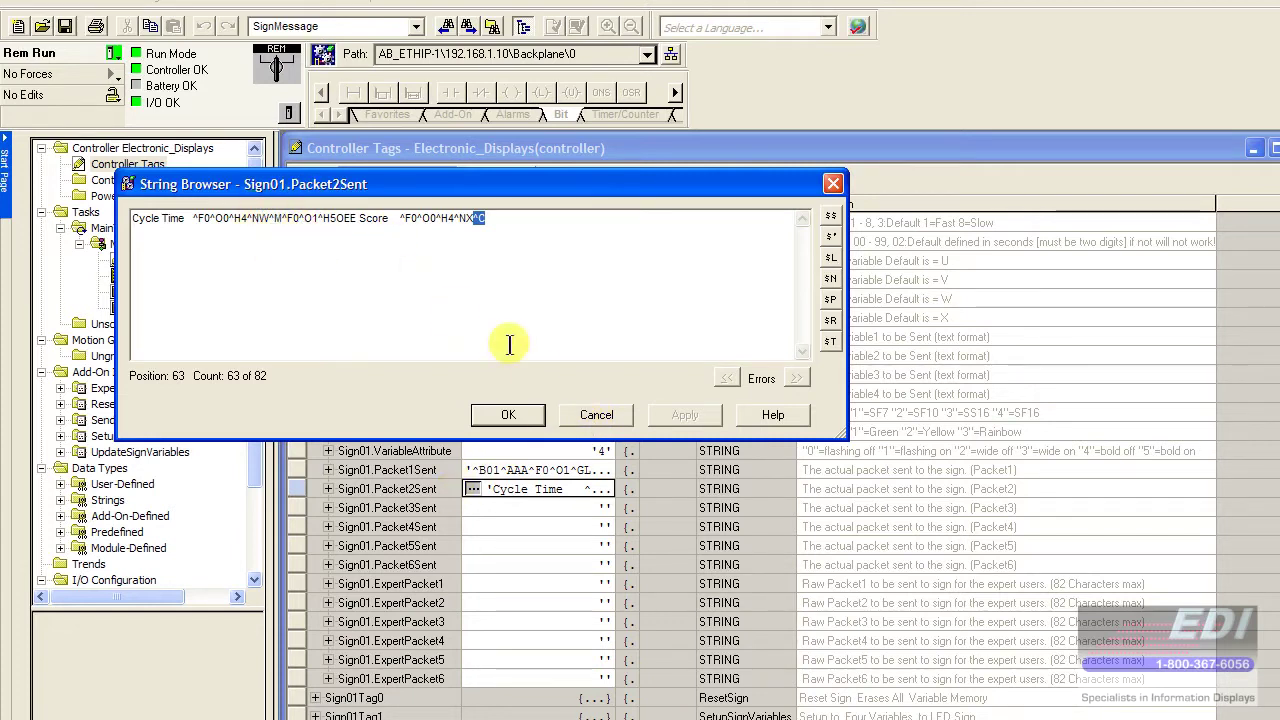
left_click(600, 416)
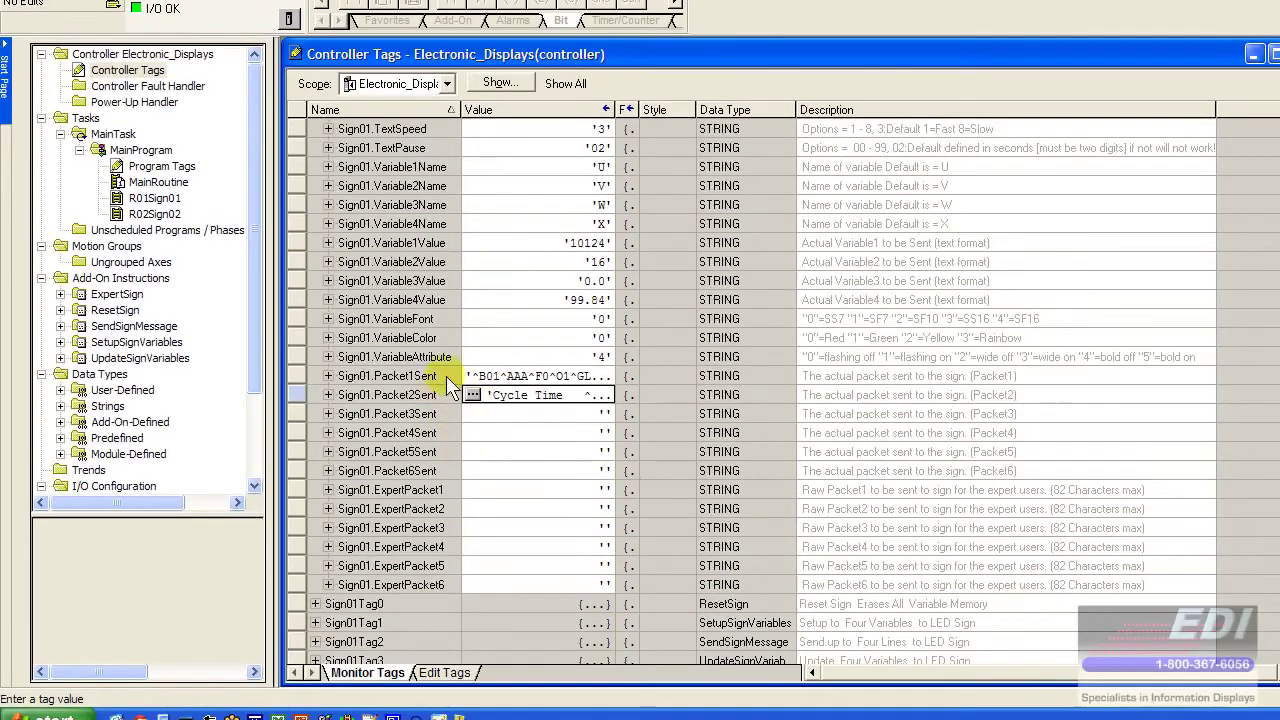
scroll(443, 478, "down", 1)
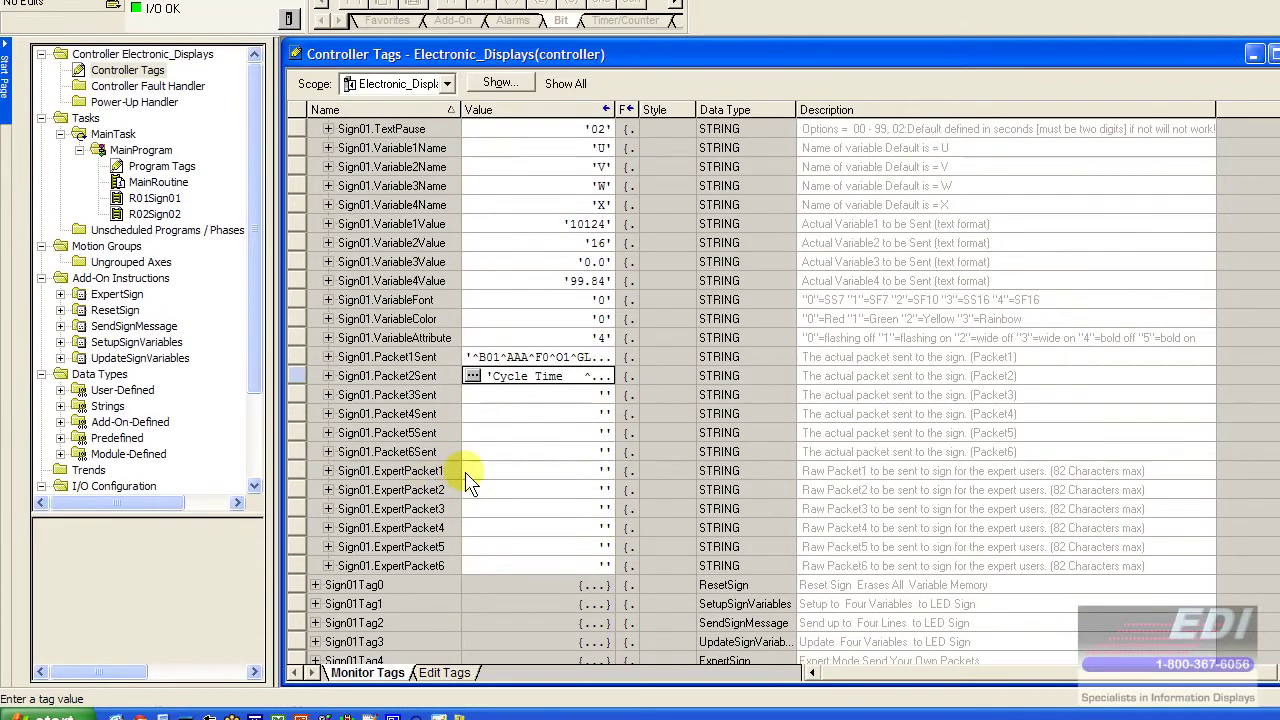
left_click(468, 470)
left_click(472, 470)
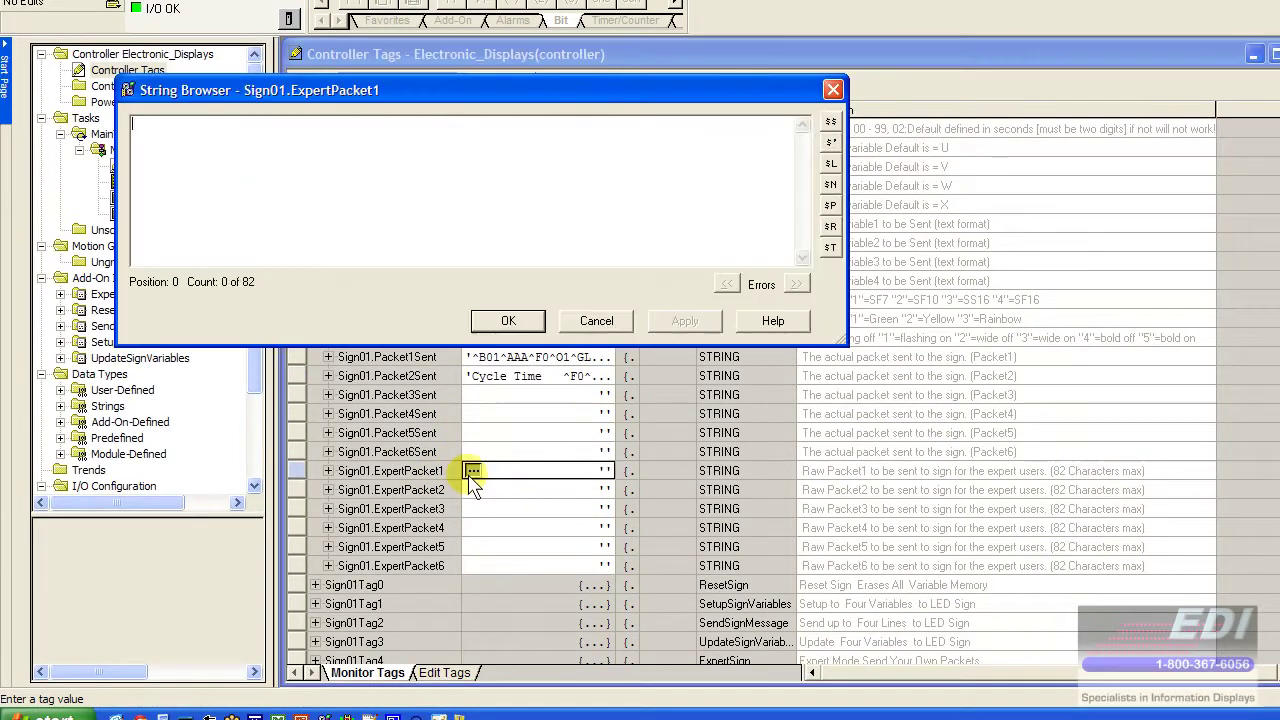
left_click(510, 366)
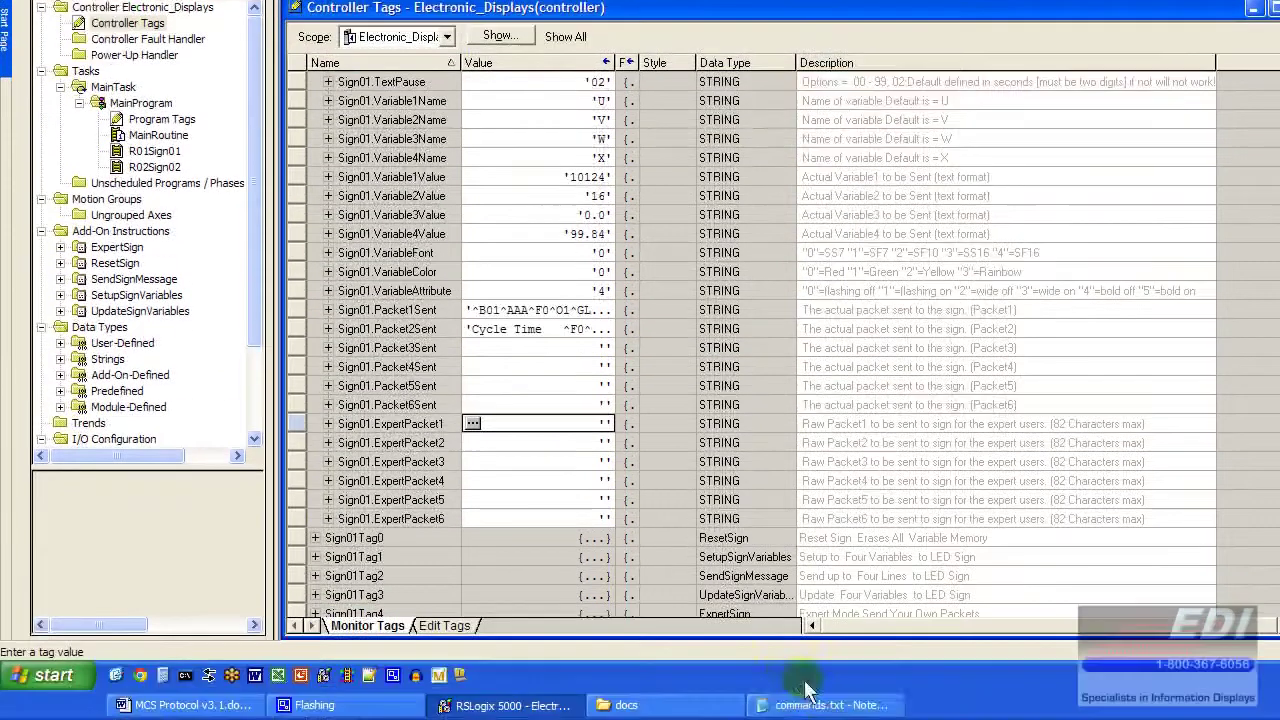
Switch to commands.txt in Notepad and copy the Green Big Hello command ^B01^AAA^O1^F4^H3^I6HELLO^C.
left_click(828, 702)
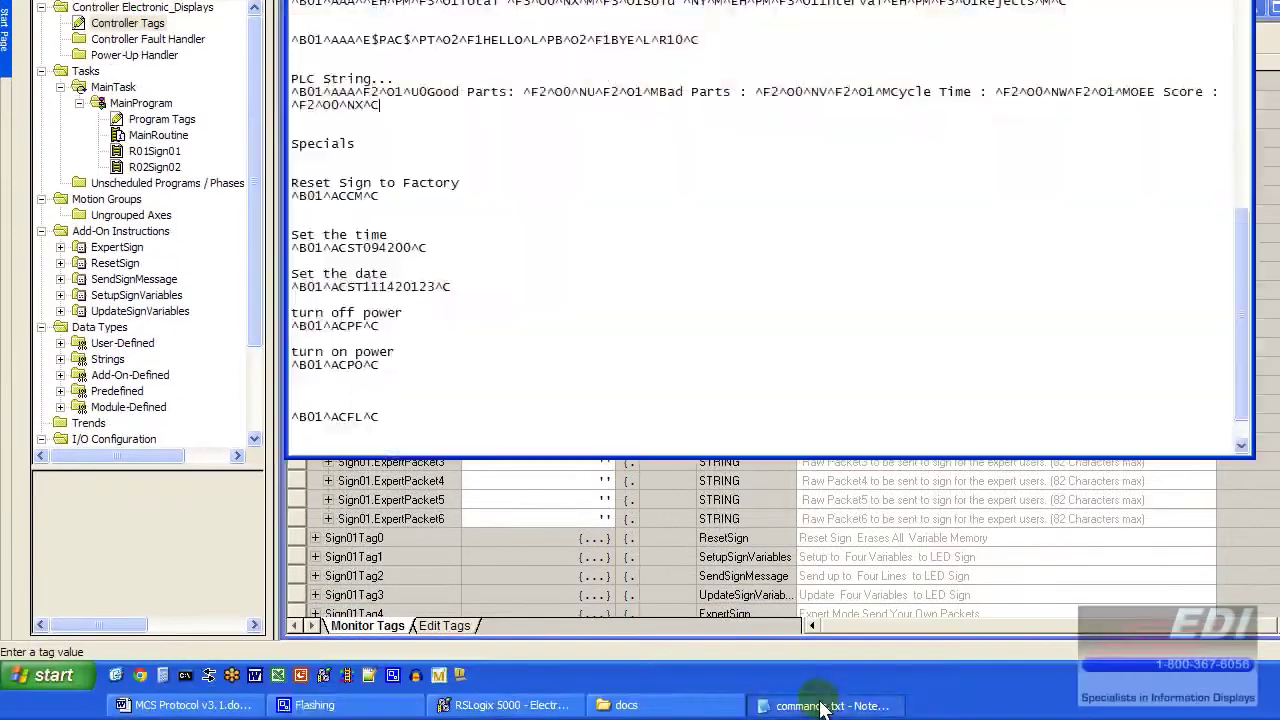
scroll(487, 238, "up", 15)
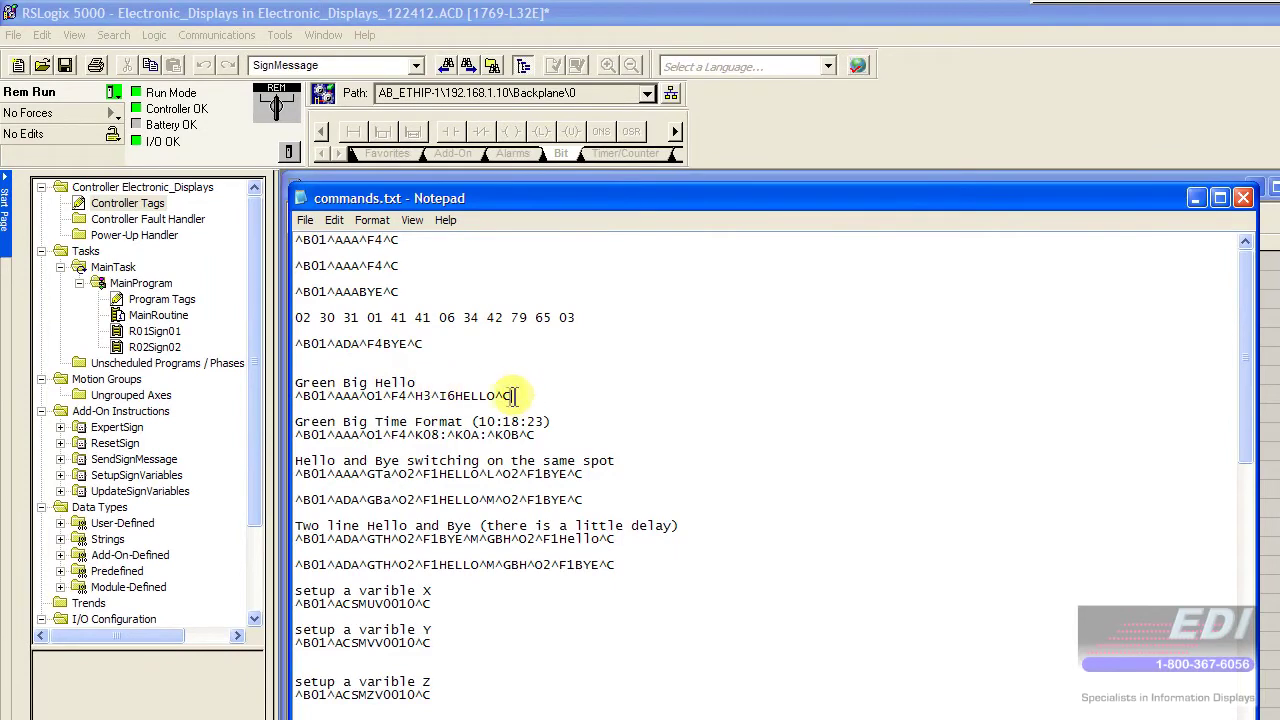
left_click_drag(512, 396, 294, 391)
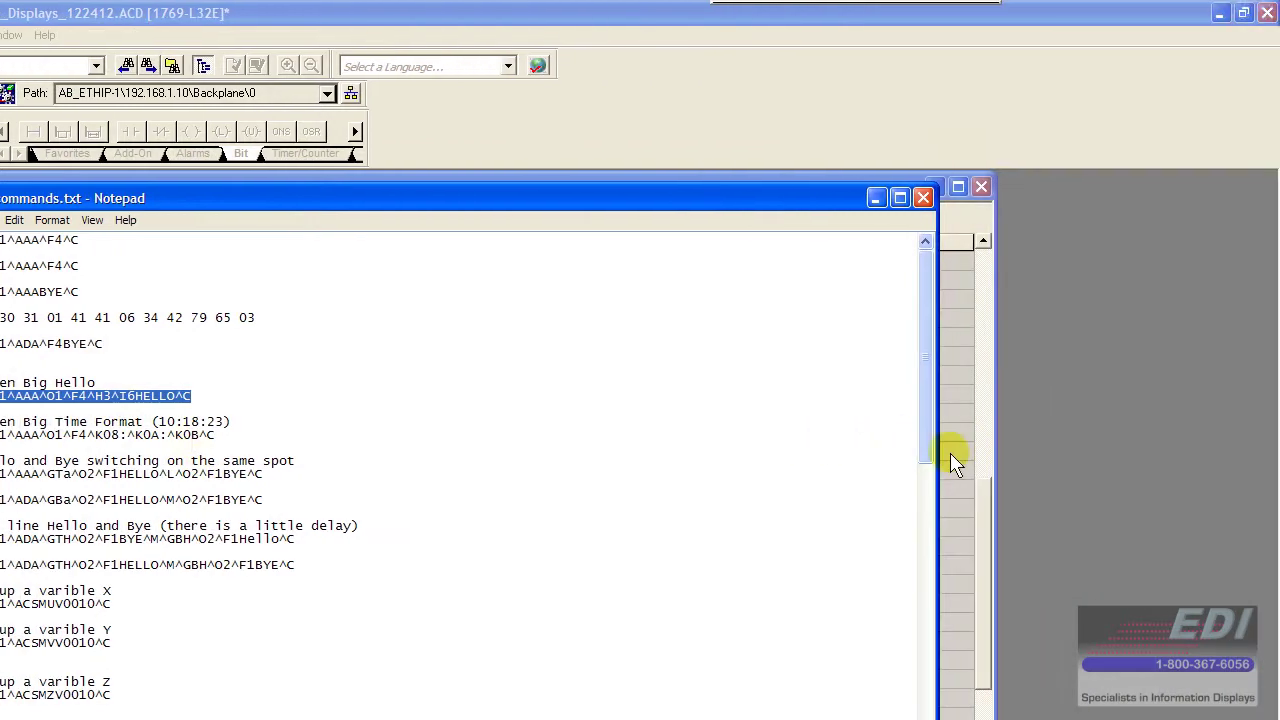
Back in the RSLogix 5000 controller tags, set the Sign01.ExpertPacket1 string to ^B01^AAA^O1^F4^H3^I6HELLO^C.
left_click(1262, 465)
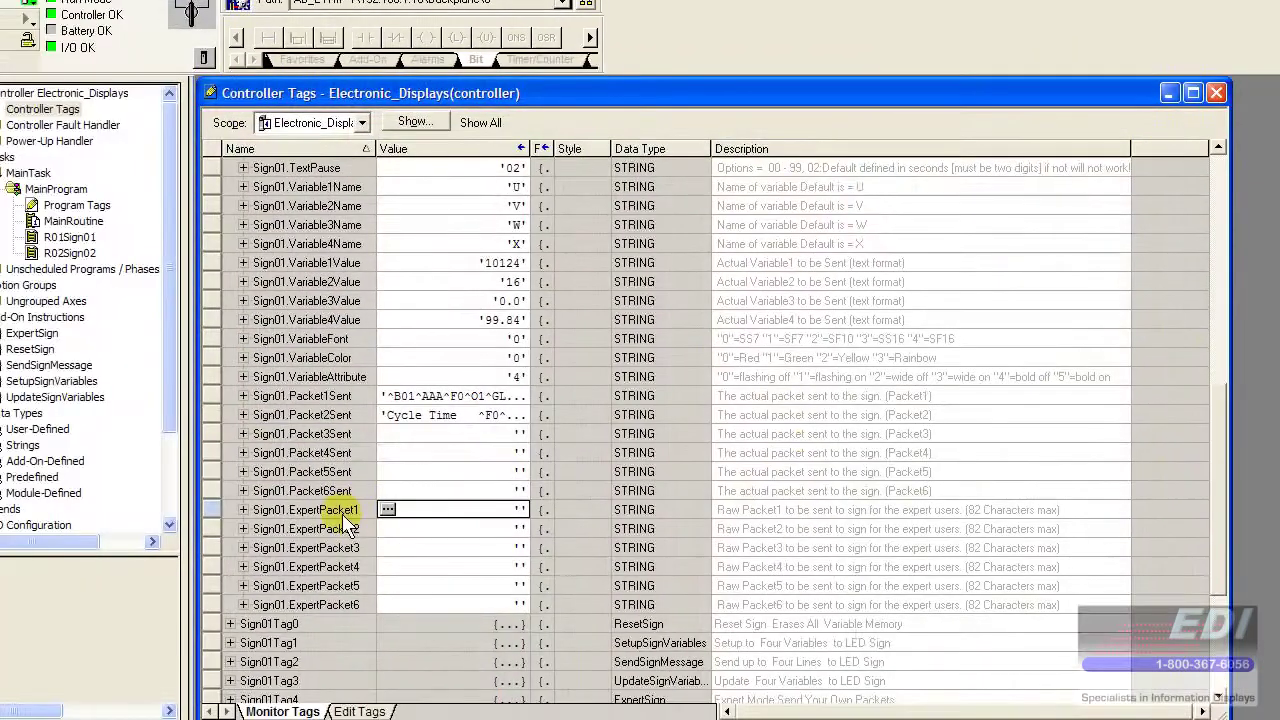
left_click(386, 491)
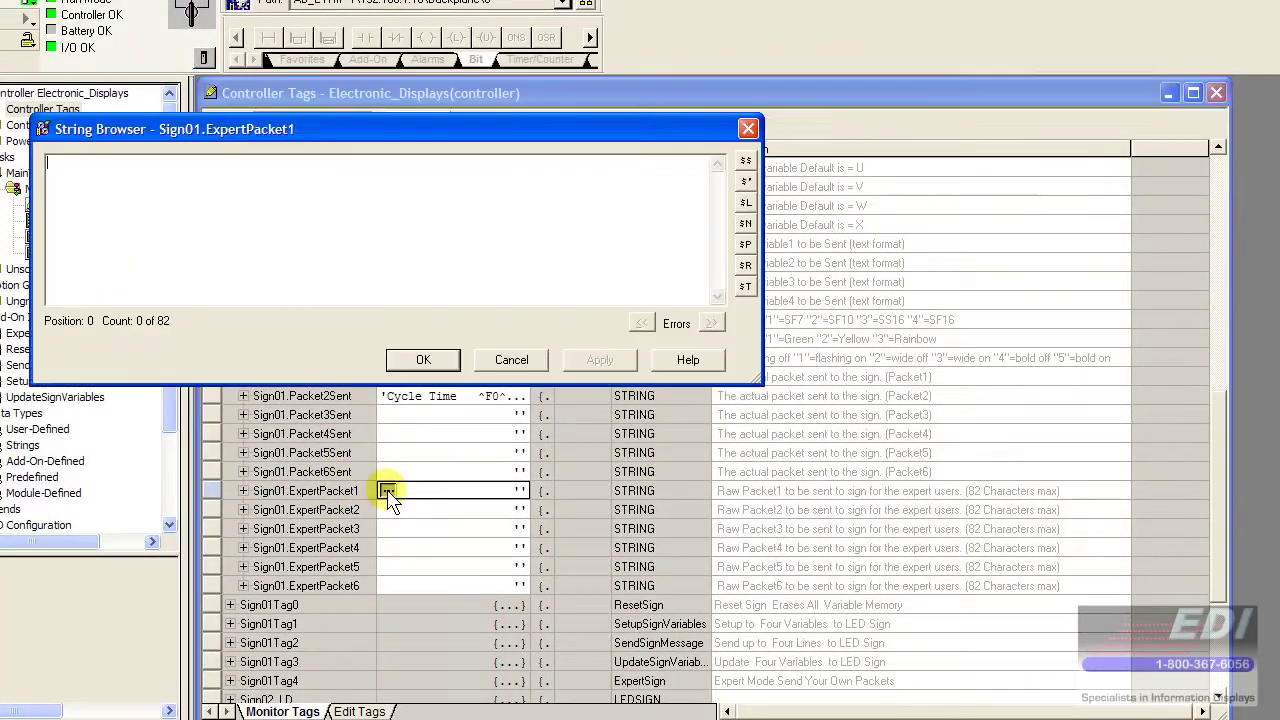
type("^B01^AAA^O1^F4^H3^6HELLO^C")
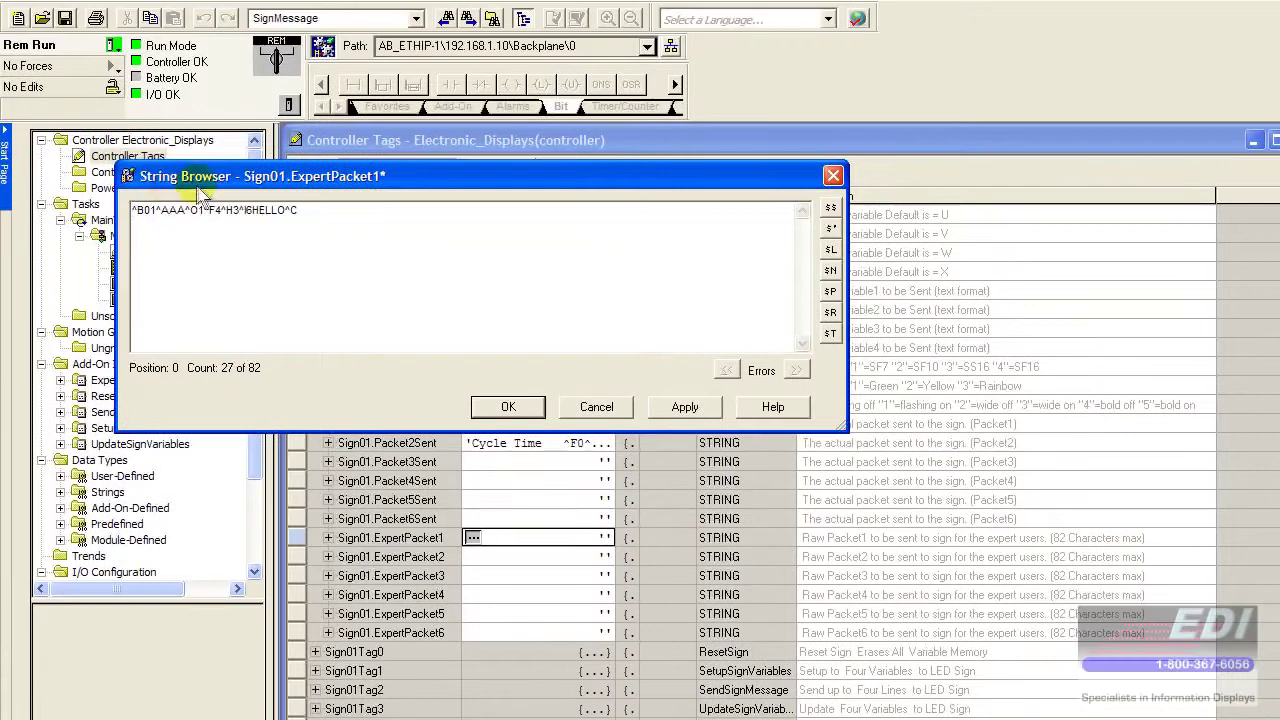
left_click(314, 164)
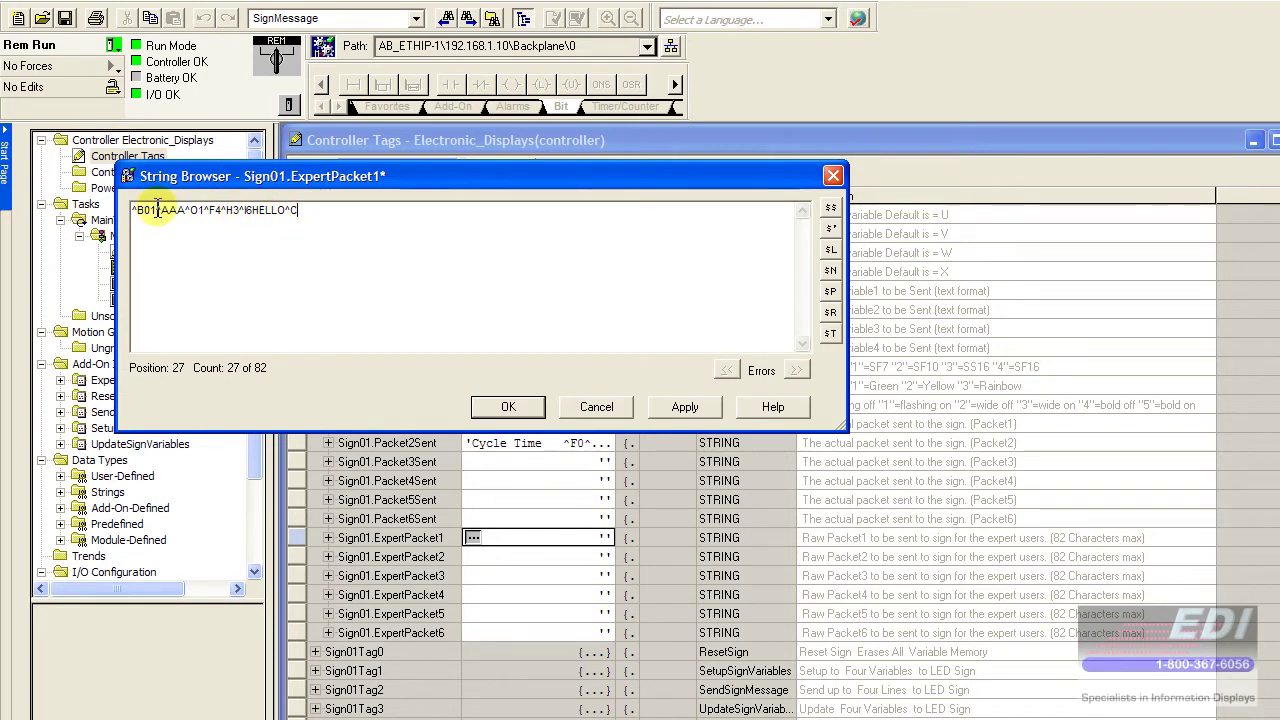
left_click(505, 410)
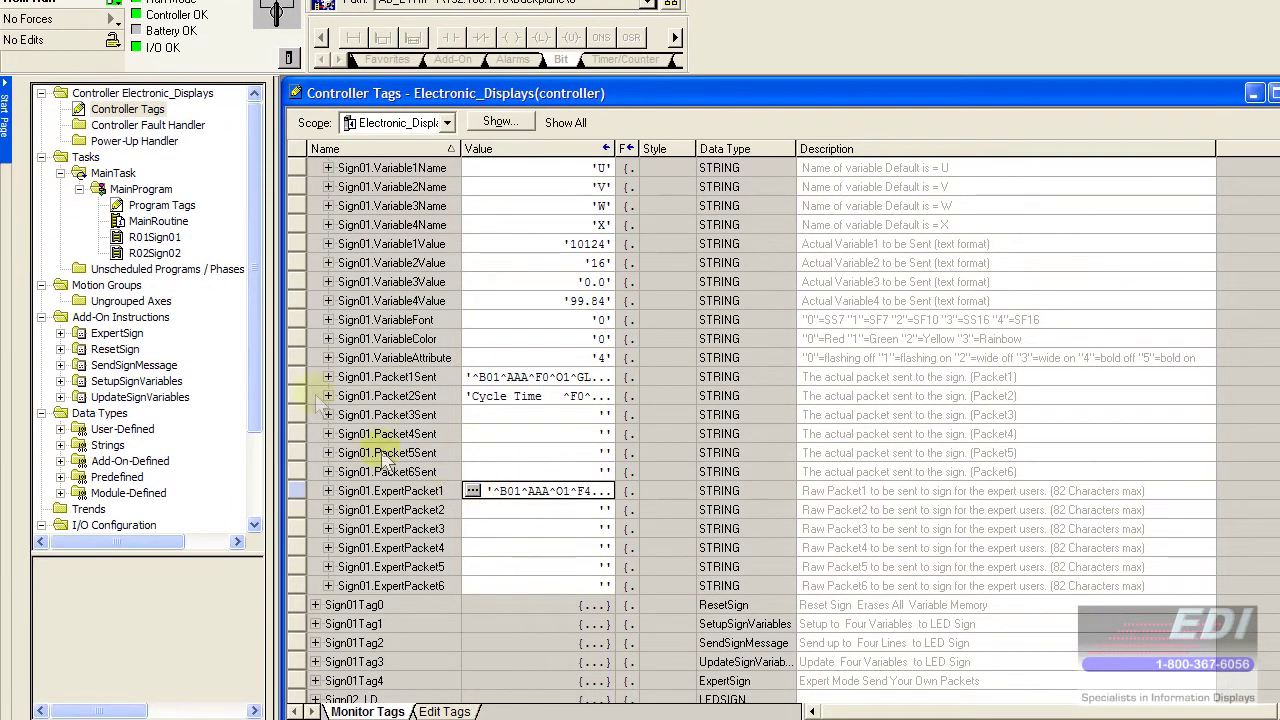
Open the R01Sign01 routine at rung 13 and toggle TOGGLE.4 on and off to trigger the ExpertSign block.
double_click(166, 242)
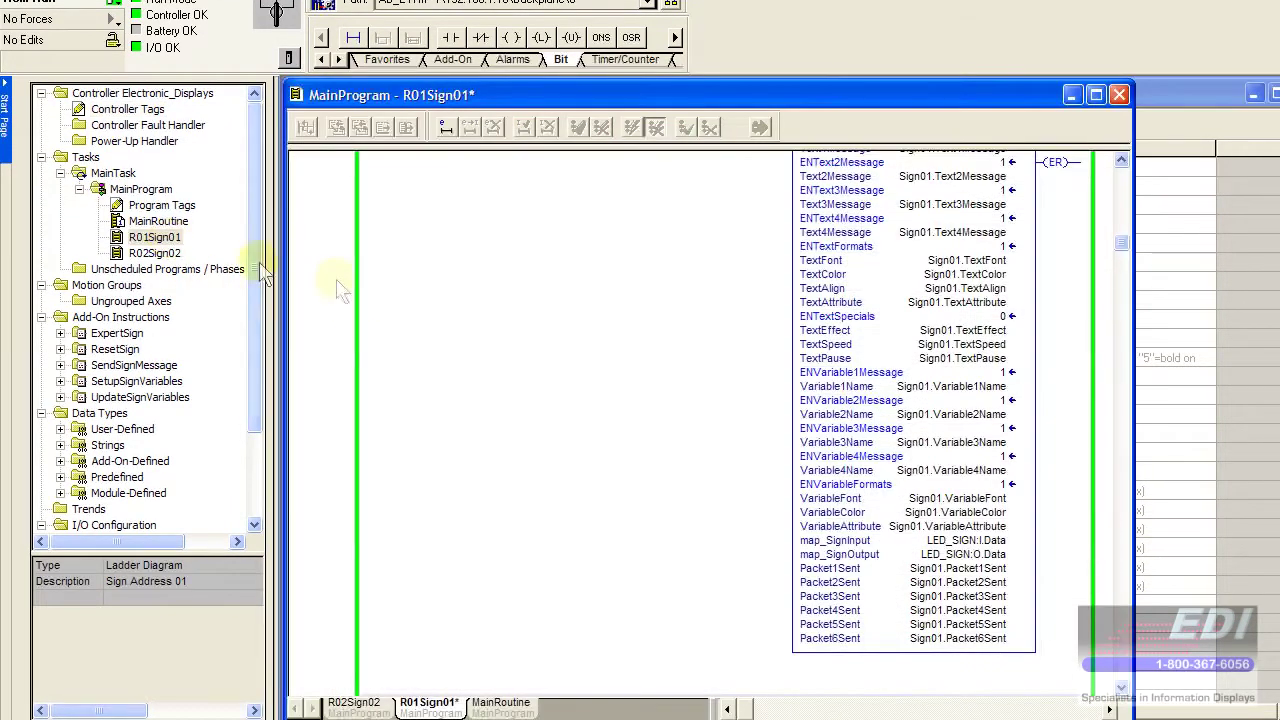
scroll(400, 331, "down", 10)
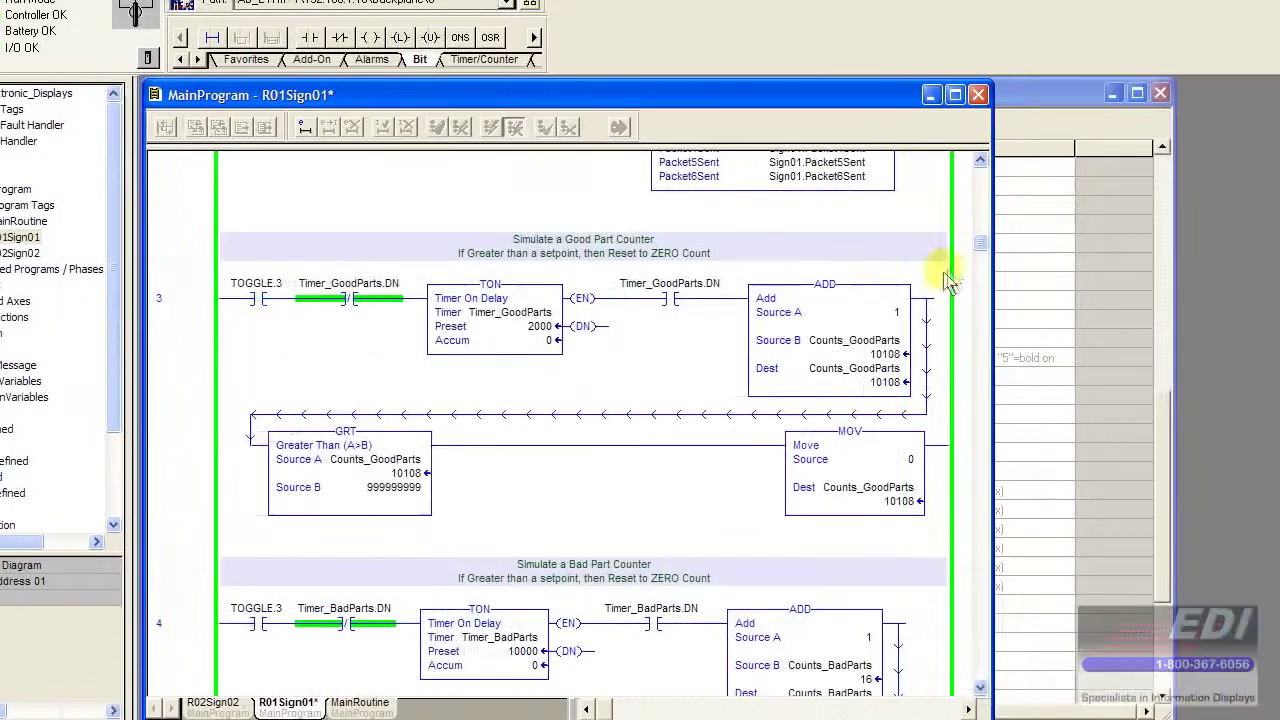
left_click_drag(1121, 262, 1108, 560)
mouse_move(925, 513)
left_mouse_down()
mouse_move(931, 576)
mouse_move(931, 523)
left_mouse_up()
scroll(560, 330, "up", 1)
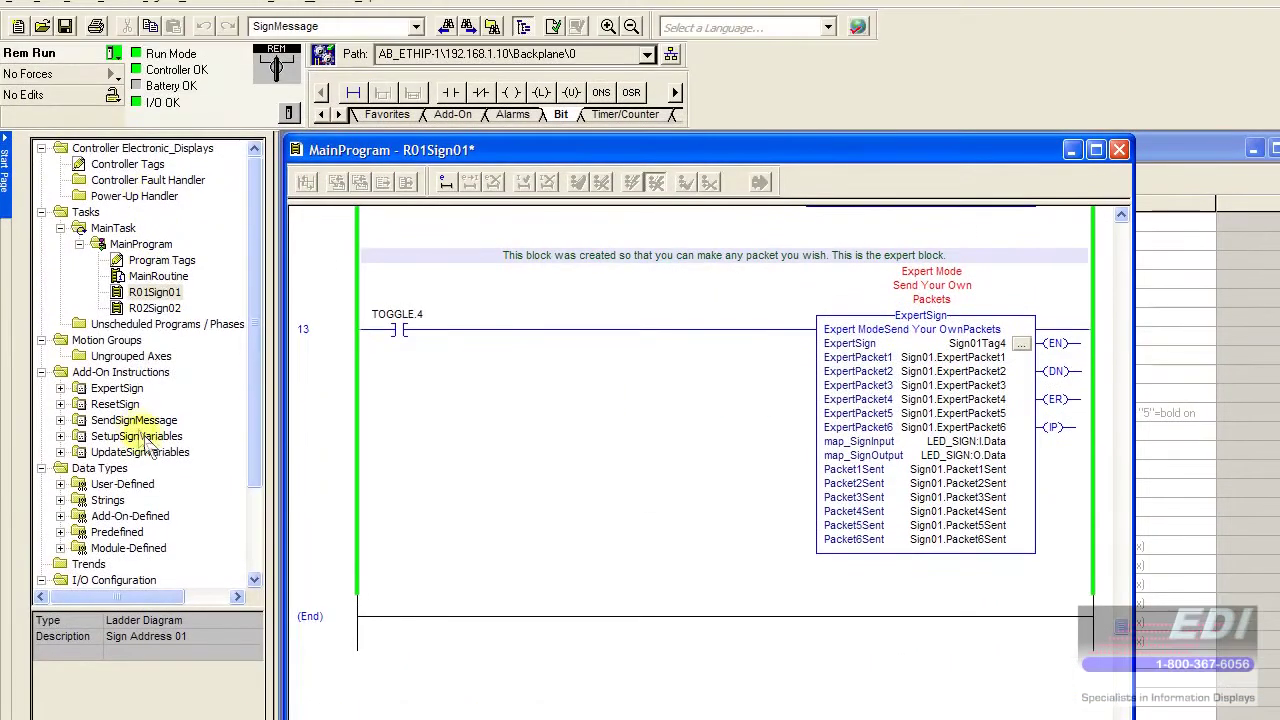
left_click(61, 485)
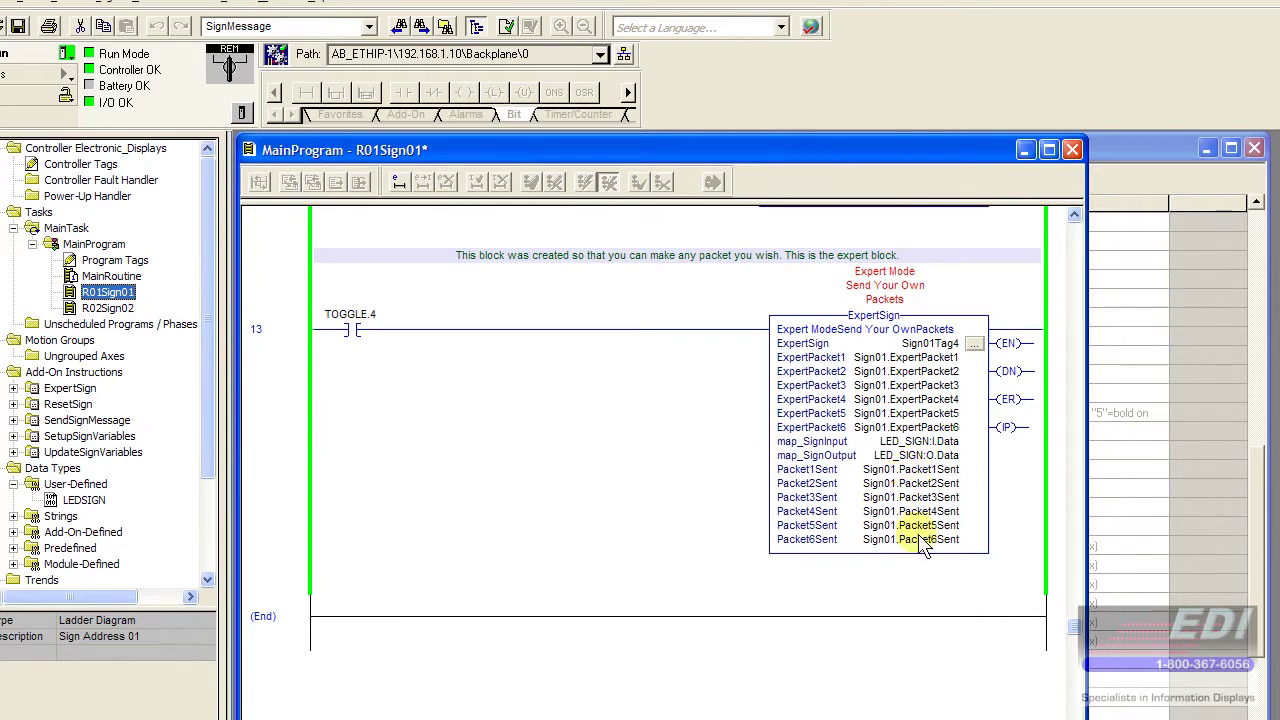
left_click(358, 332)
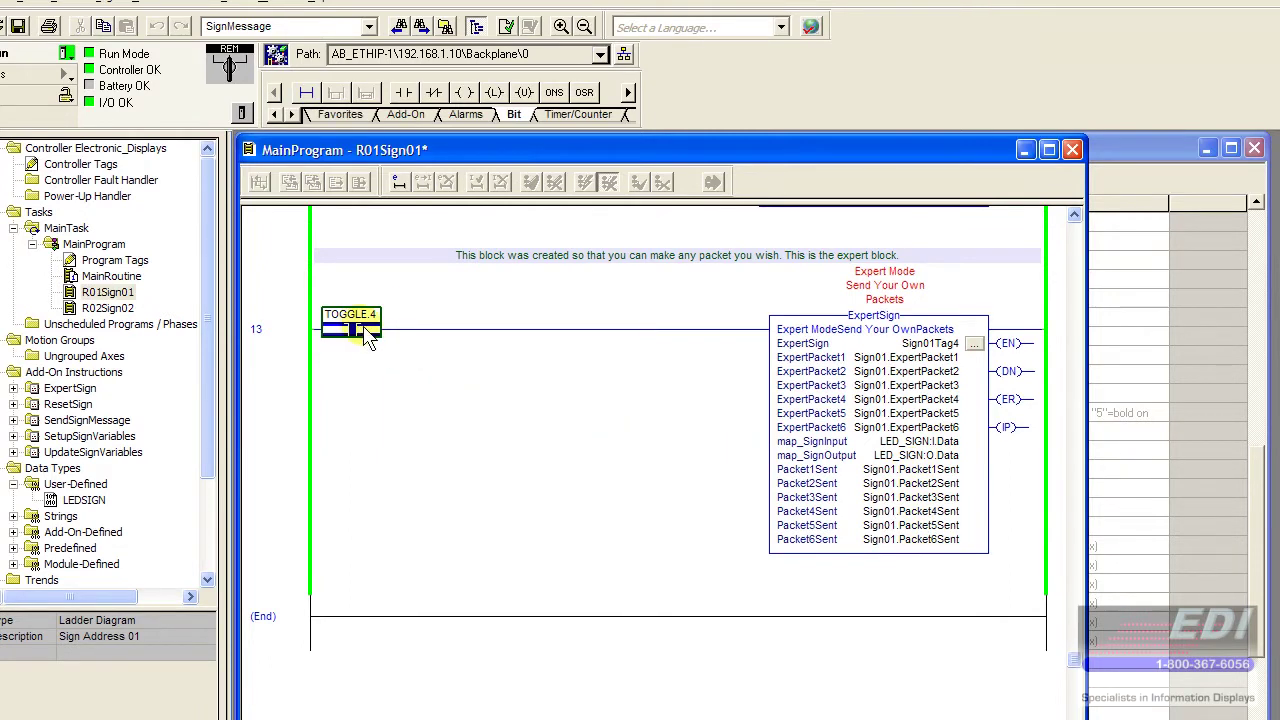
key("ctrl+t")
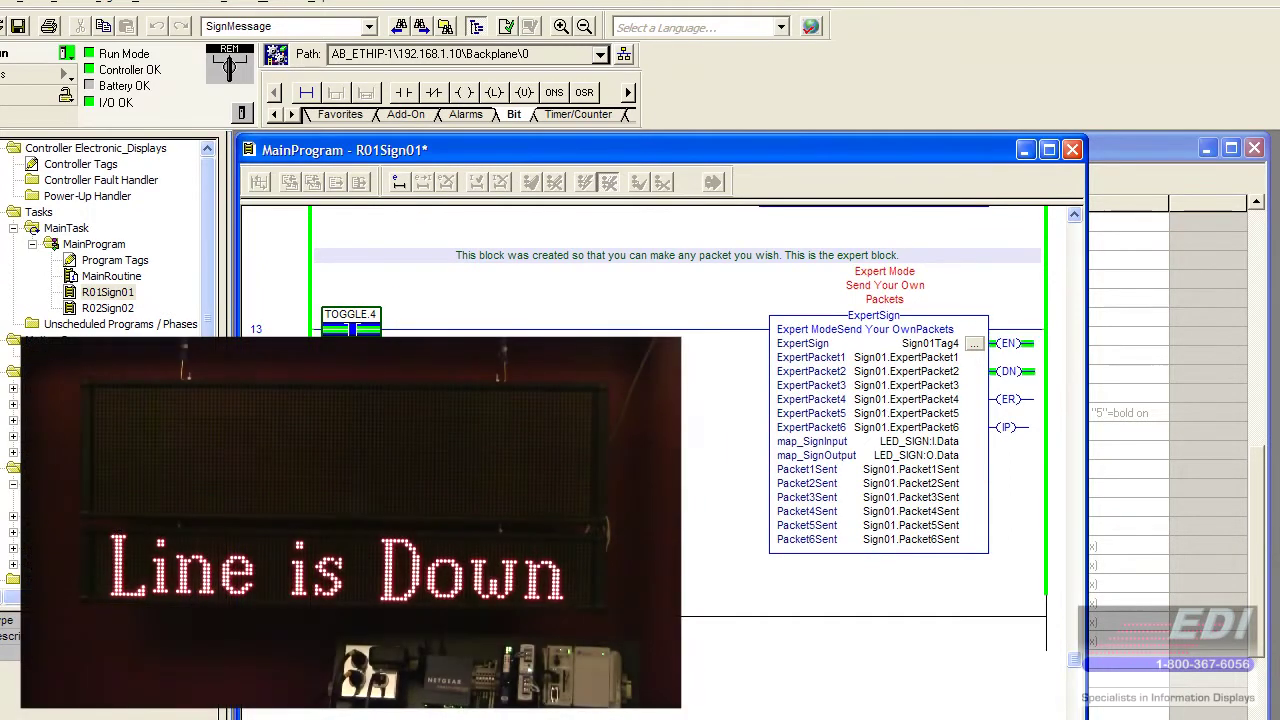
key("ctrl+t")
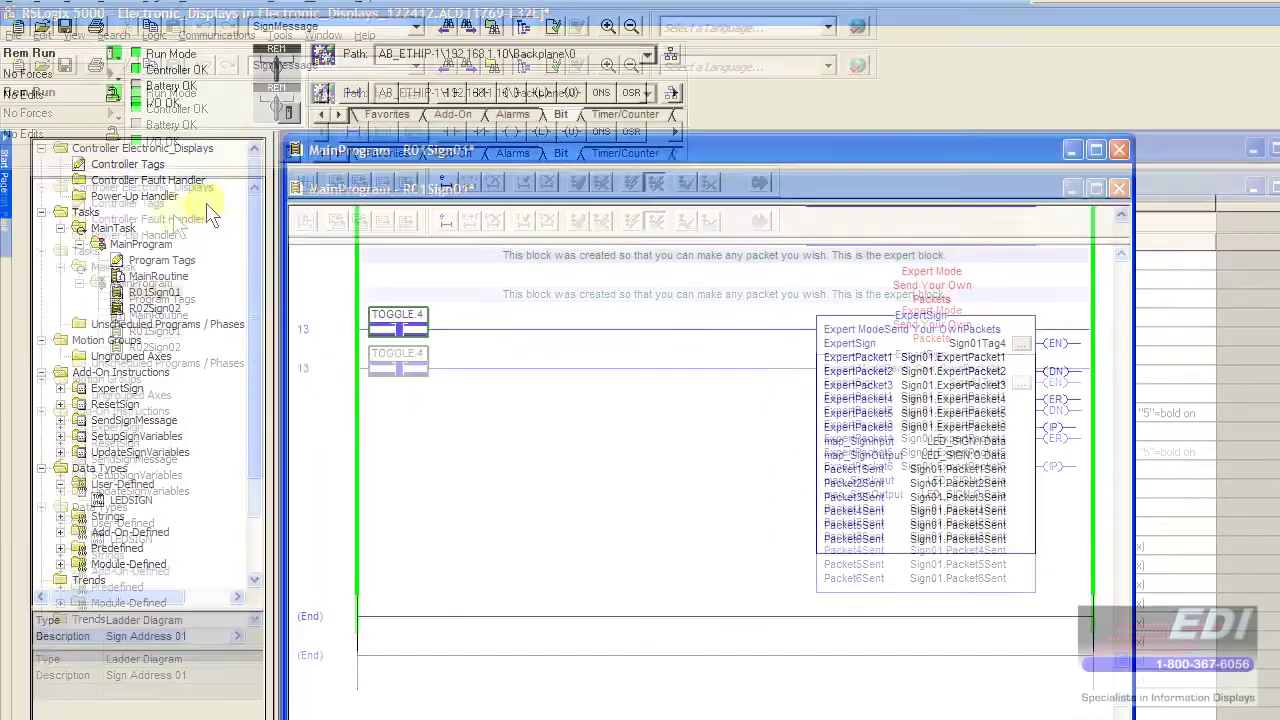
Reopen the controller tags and inspect the string stored in Sign01.ExpertPacket1, leaving its value unedited.
double_click(80, 164)
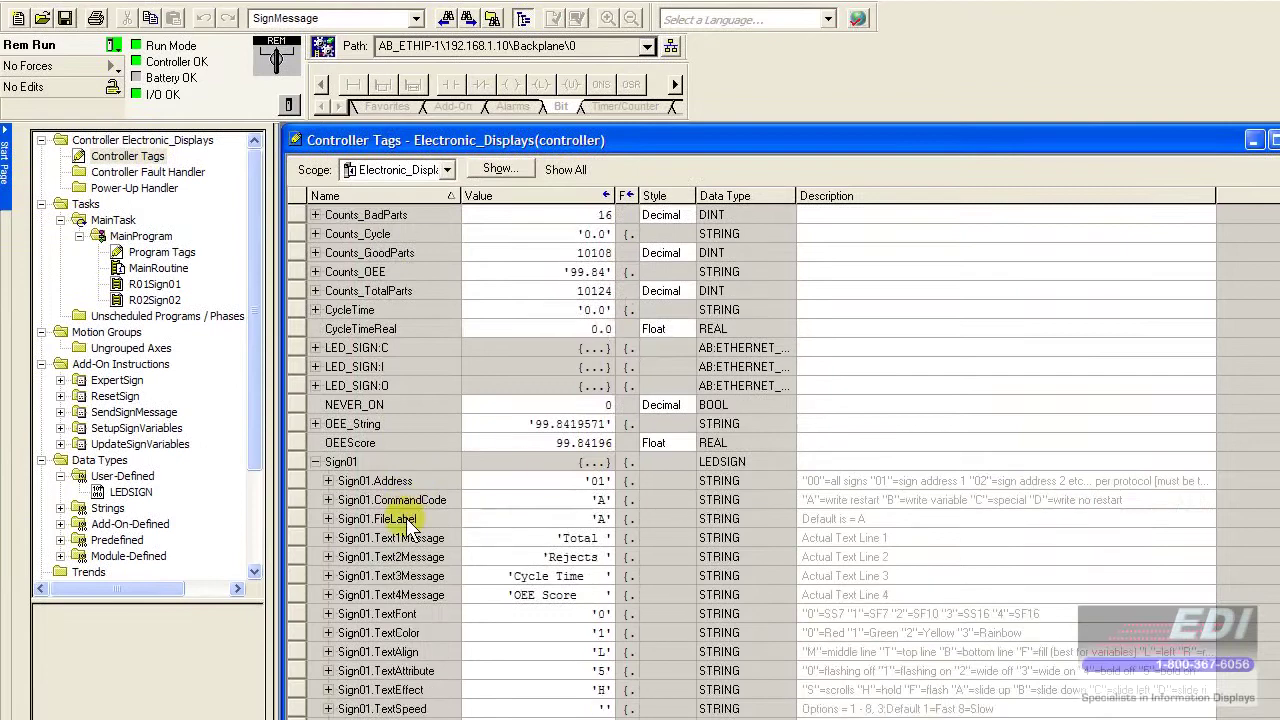
scroll(408, 530, "down", 7)
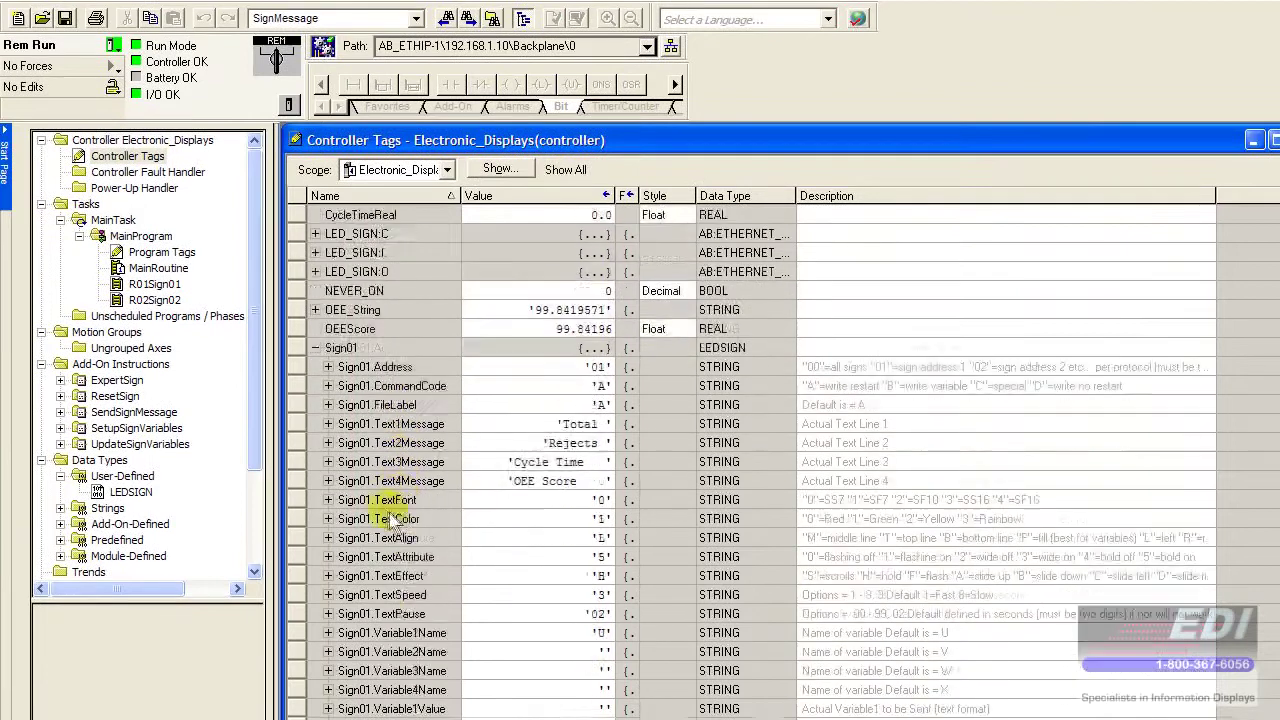
scroll(388, 515, "down", 2)
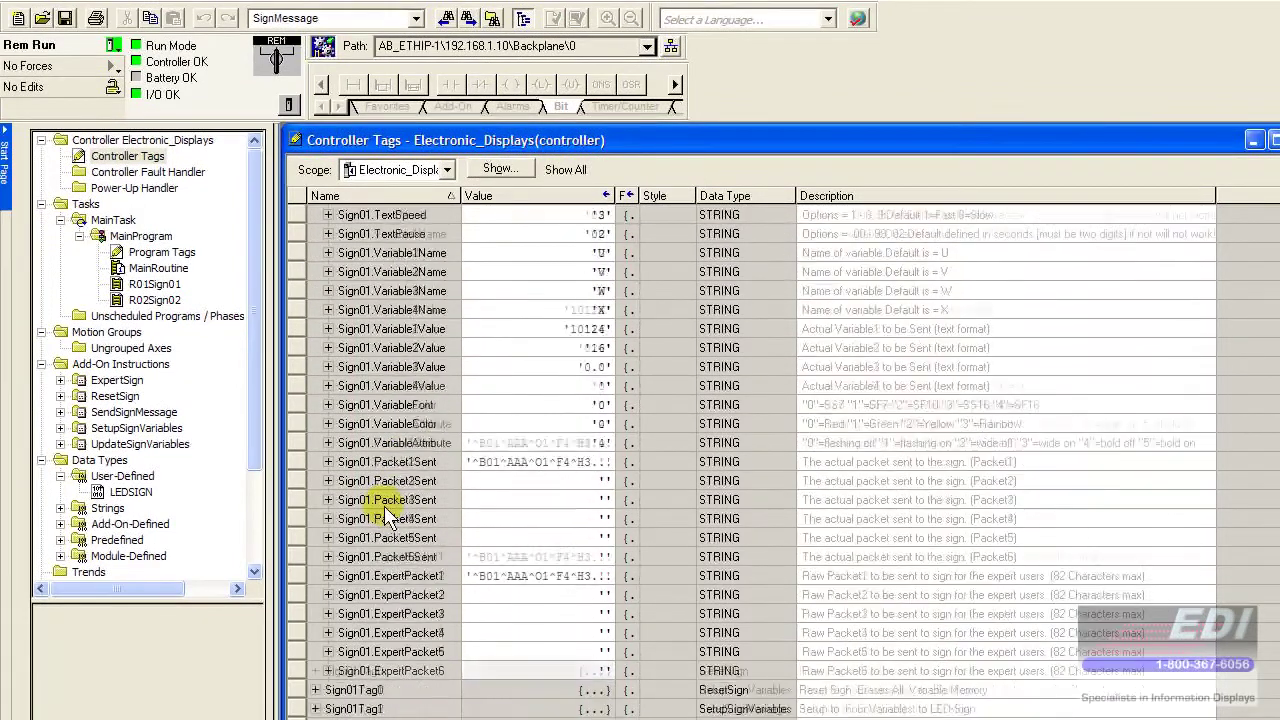
left_click(470, 510)
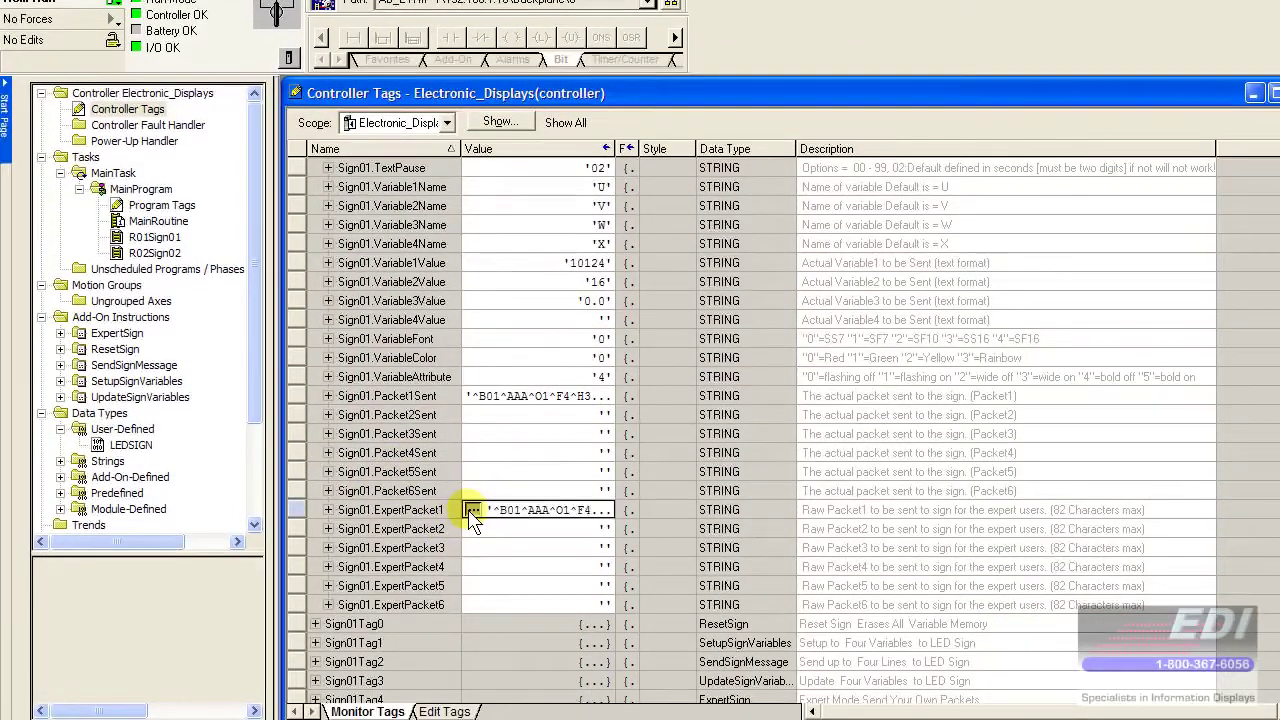
left_click(472, 510)
left_click(575, 407)
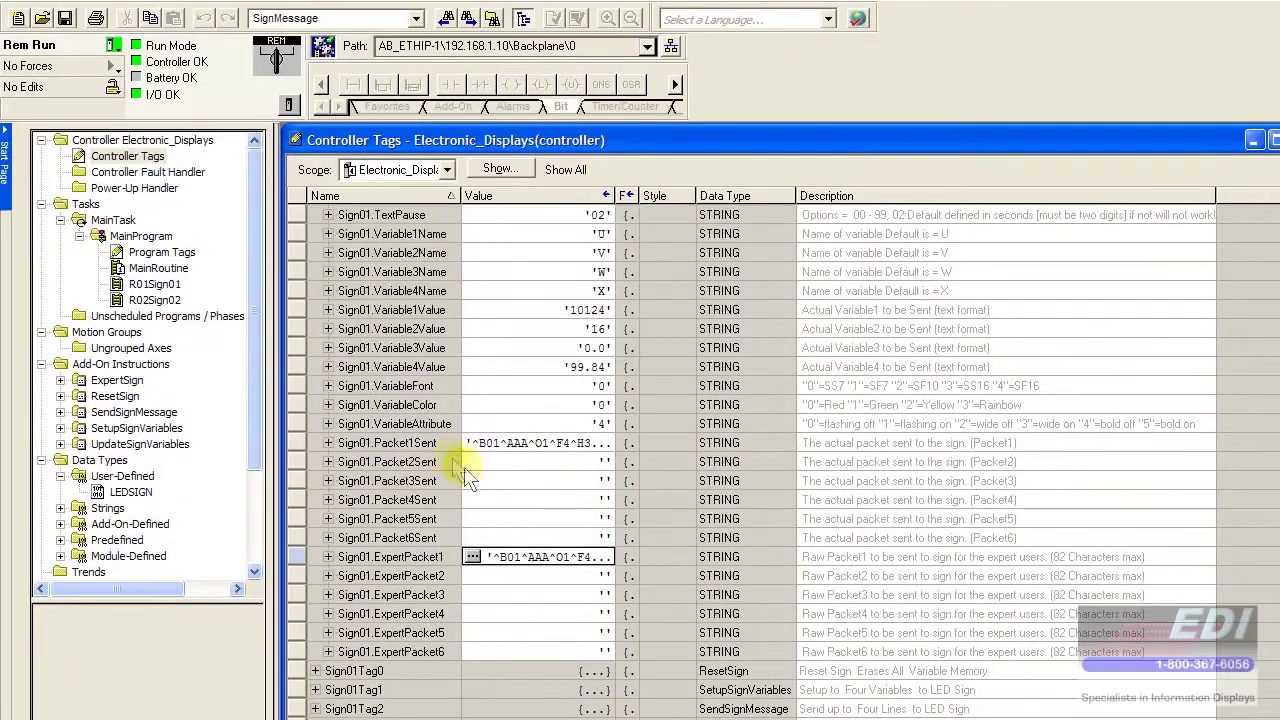
Inspect the full string stored in Sign01.Packet1Sent for comparison with the expert packet, without editing it.
left_click(472, 443)
left_click(473, 443)
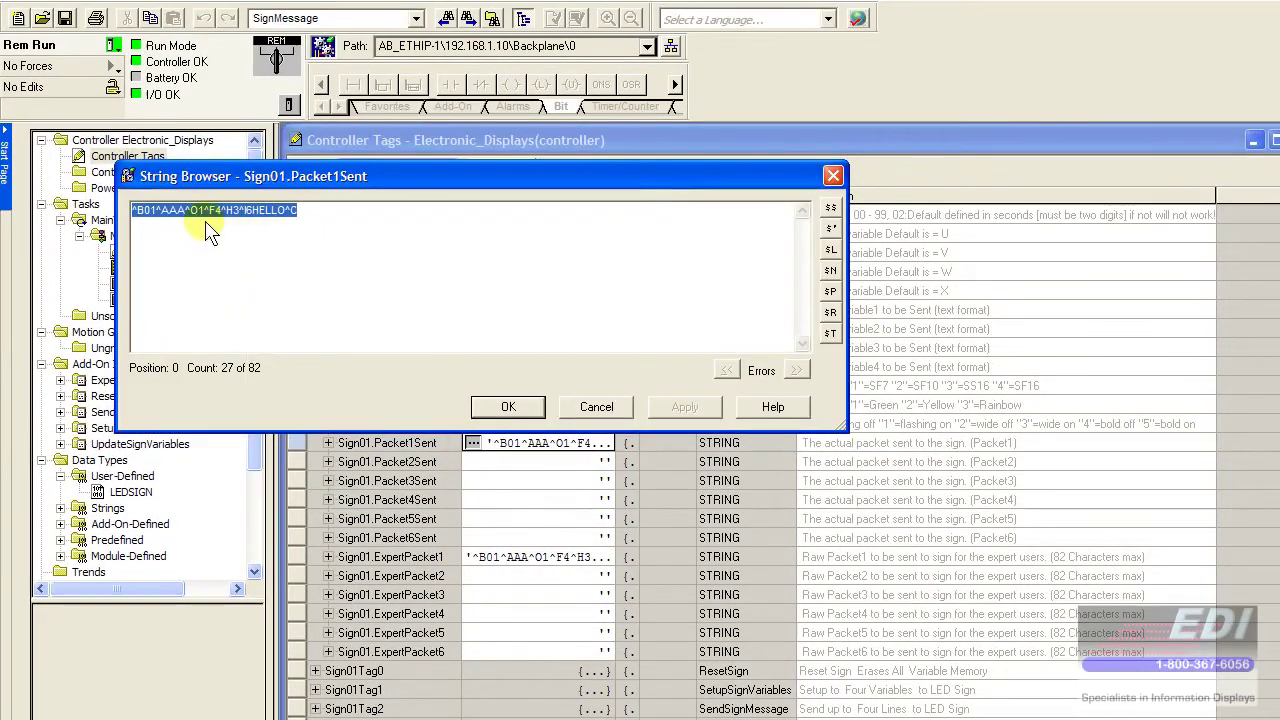
left_click(305, 220)
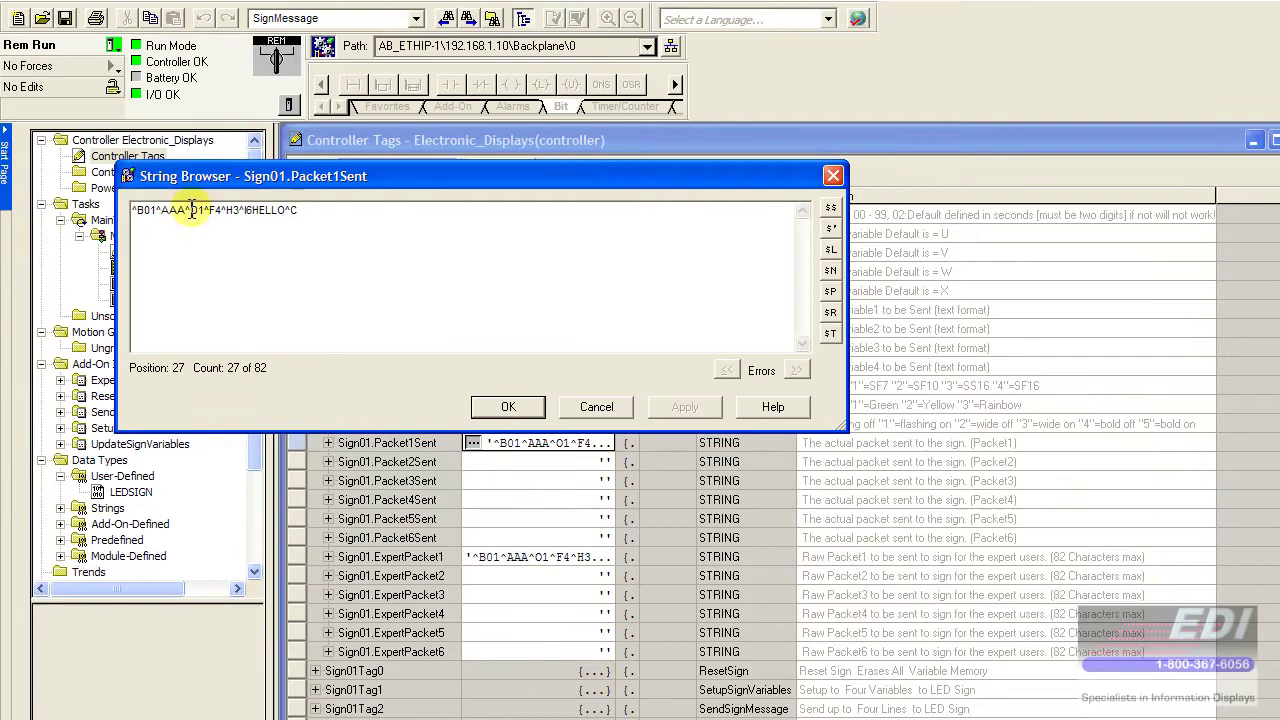
left_click(600, 410)
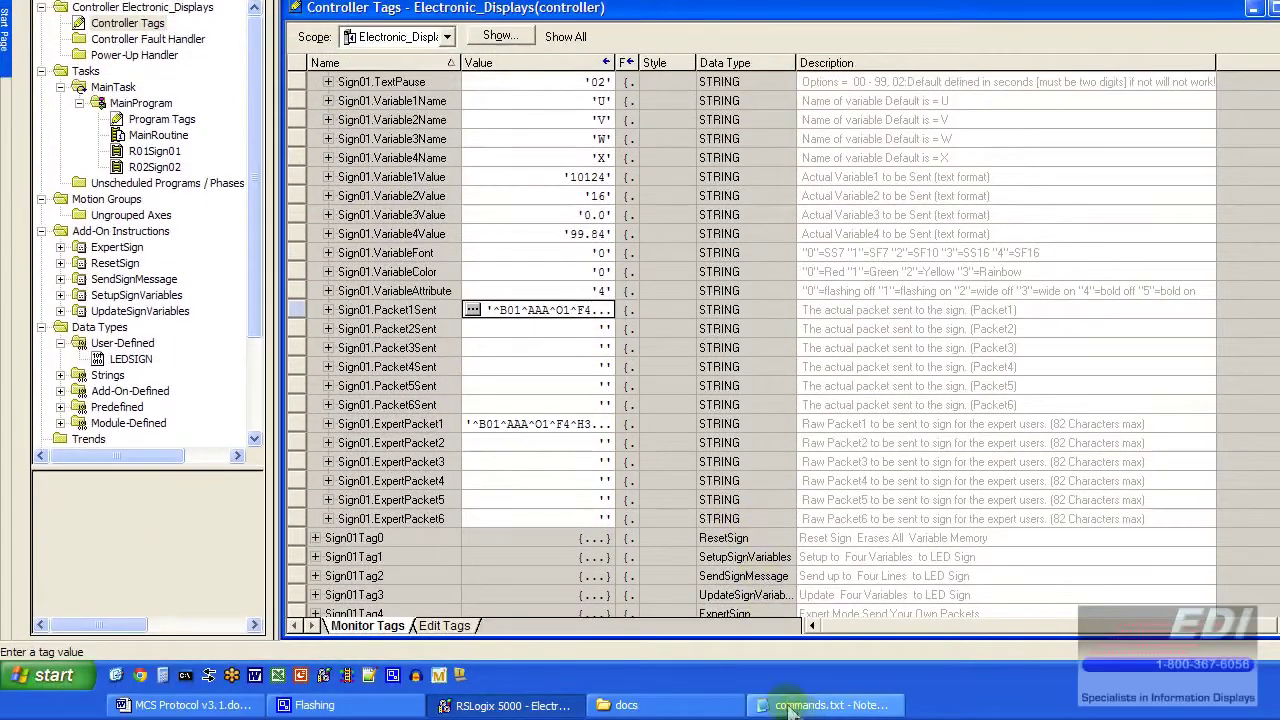
Switch to commands.txt in Notepad and copy the Green Big Time Format command ^B01^AAA^O1^F4^K08:^K0A:^K0B^C.
left_click(812, 705)
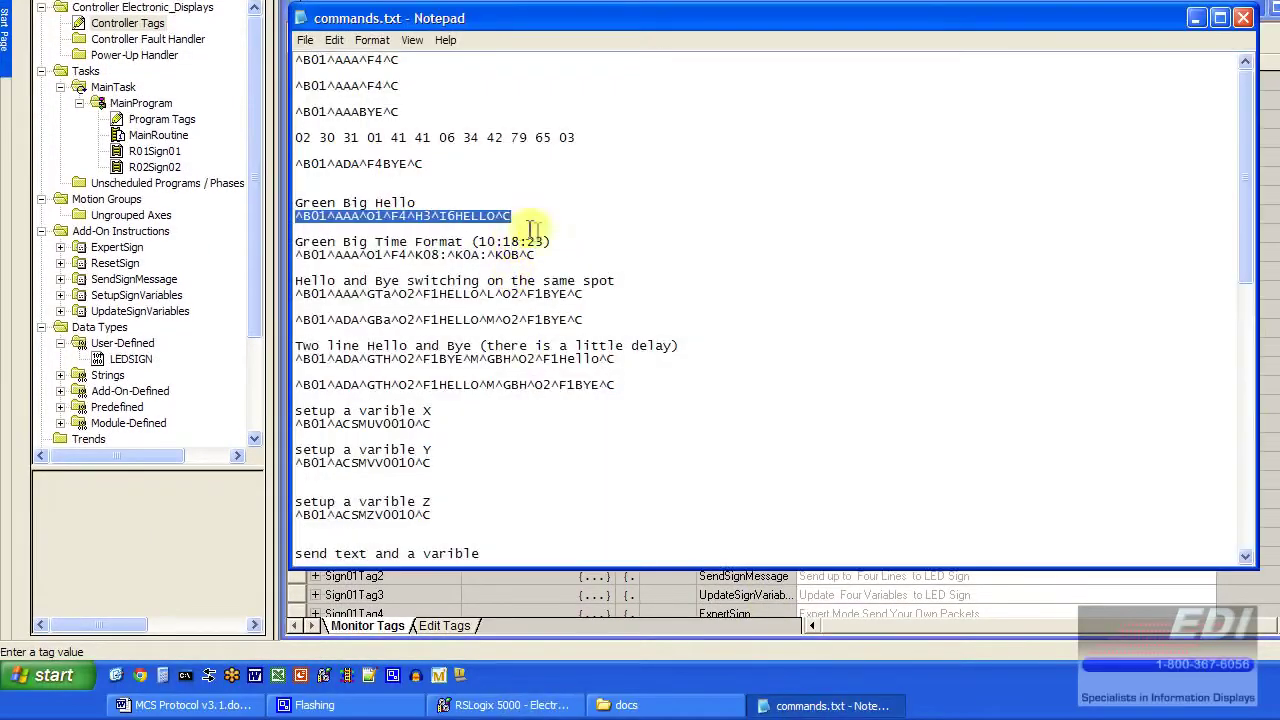
left_click_drag(560, 255, 296, 262)
left_click(545, 258)
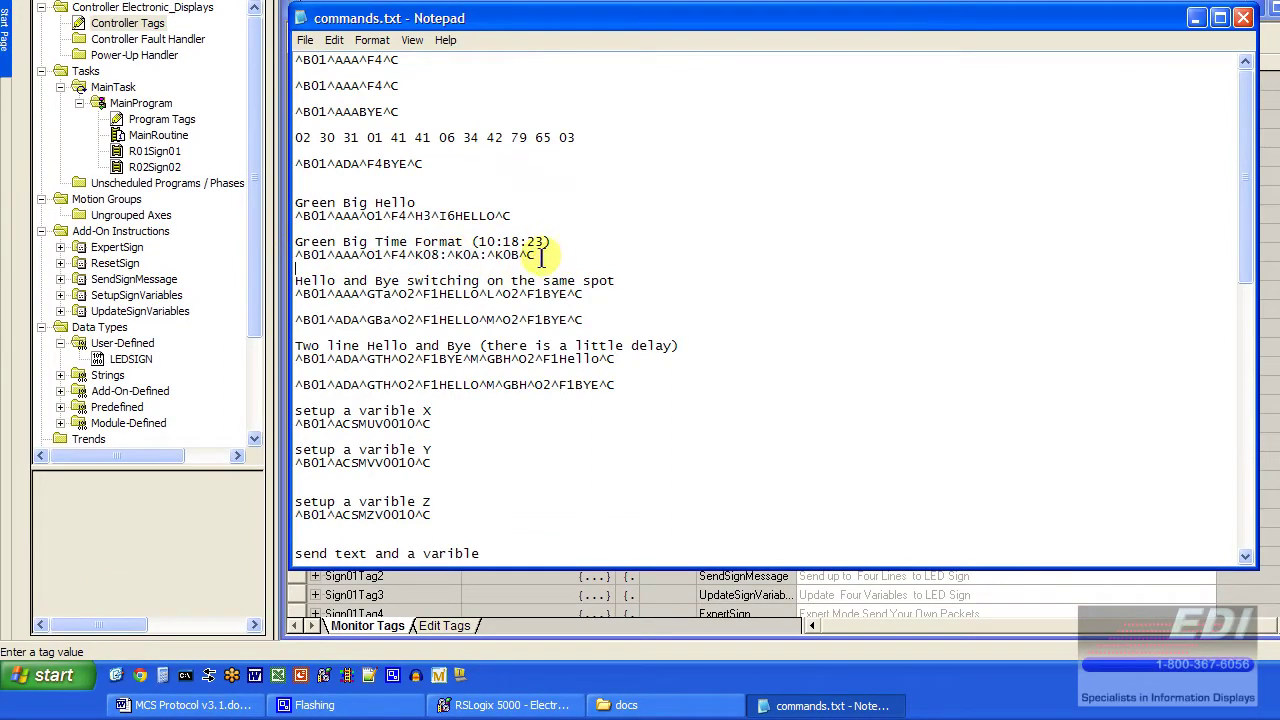
left_click_drag(541, 258, 297, 256)
key("ctrl+c")
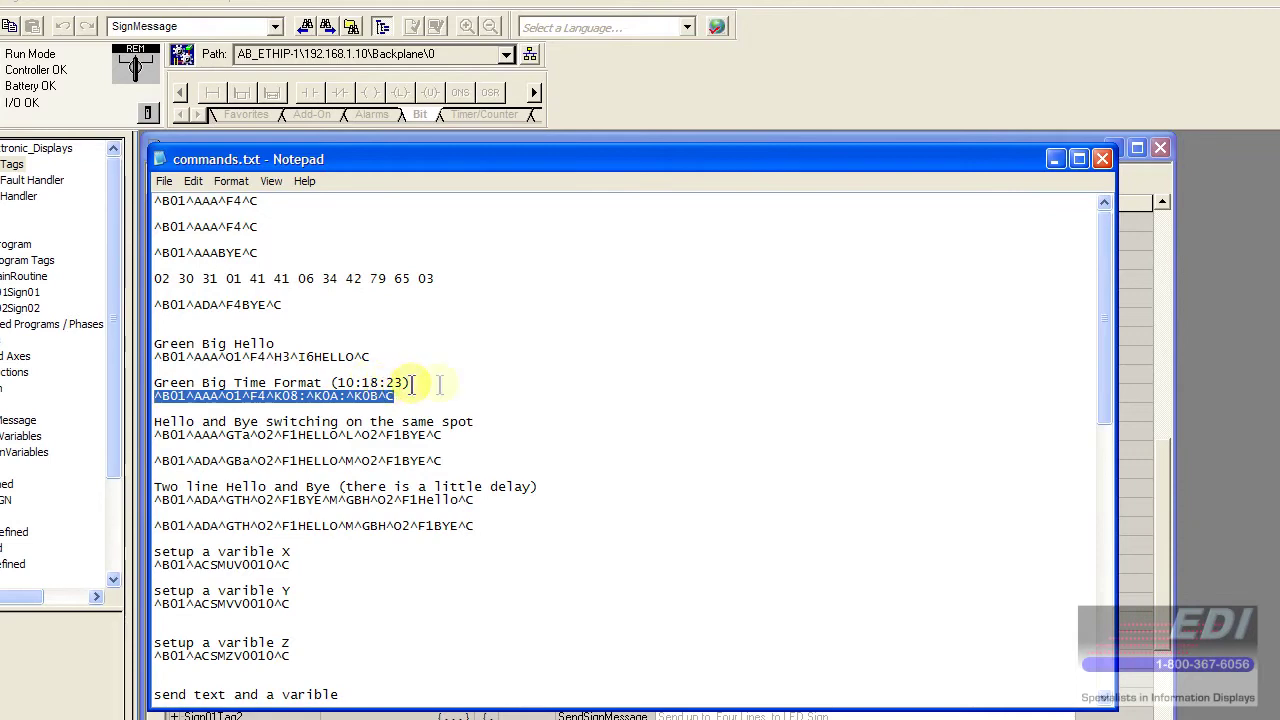
Return to the RSLogix 5000 controller tags and replace the Sign01.ExpertPacket1 string with ^B01^AAA^O1^F4^K08:^K0A:^K0B^C.
left_click(1054, 160)
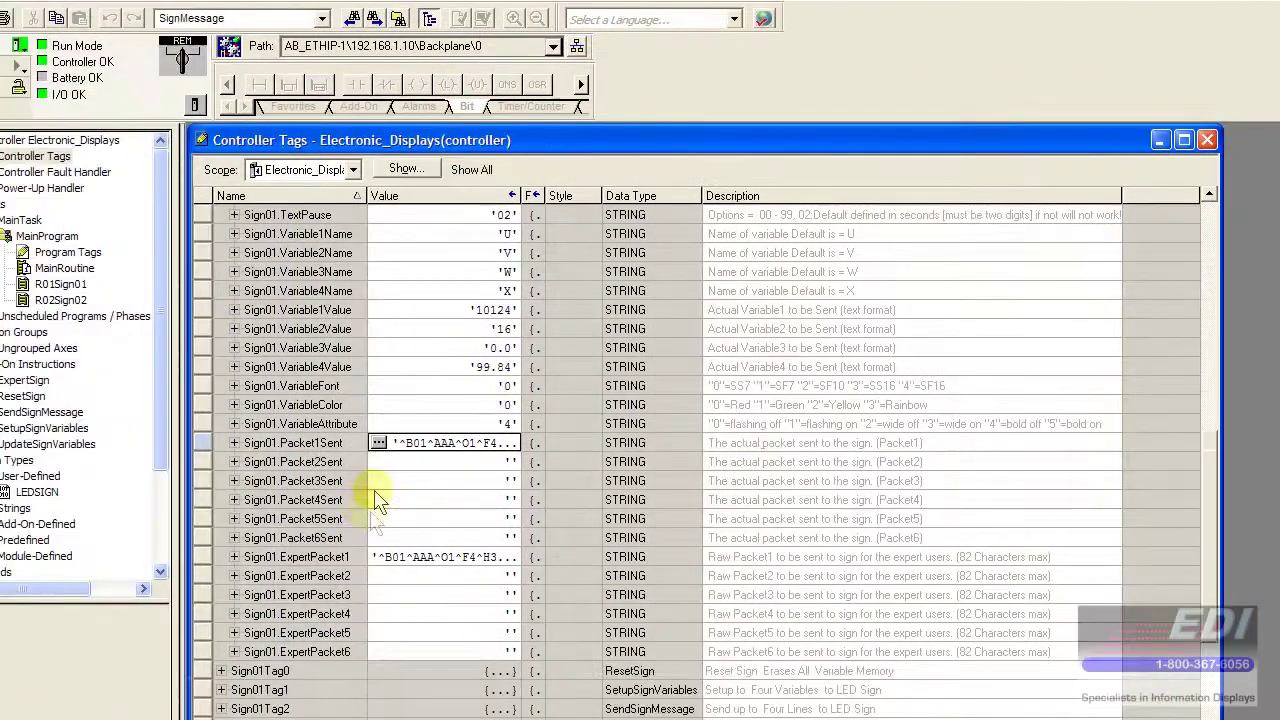
left_click(372, 512)
left_click(378, 510)
key("ctrl+v")
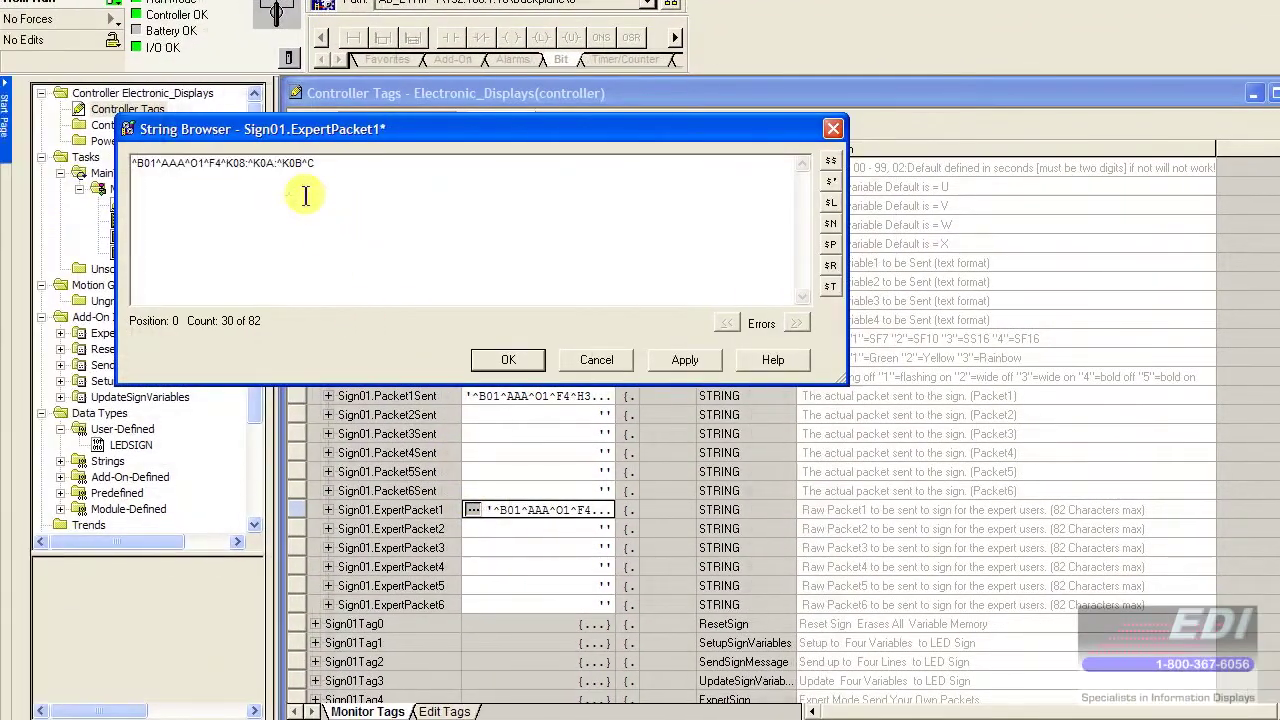
left_click(508, 360)
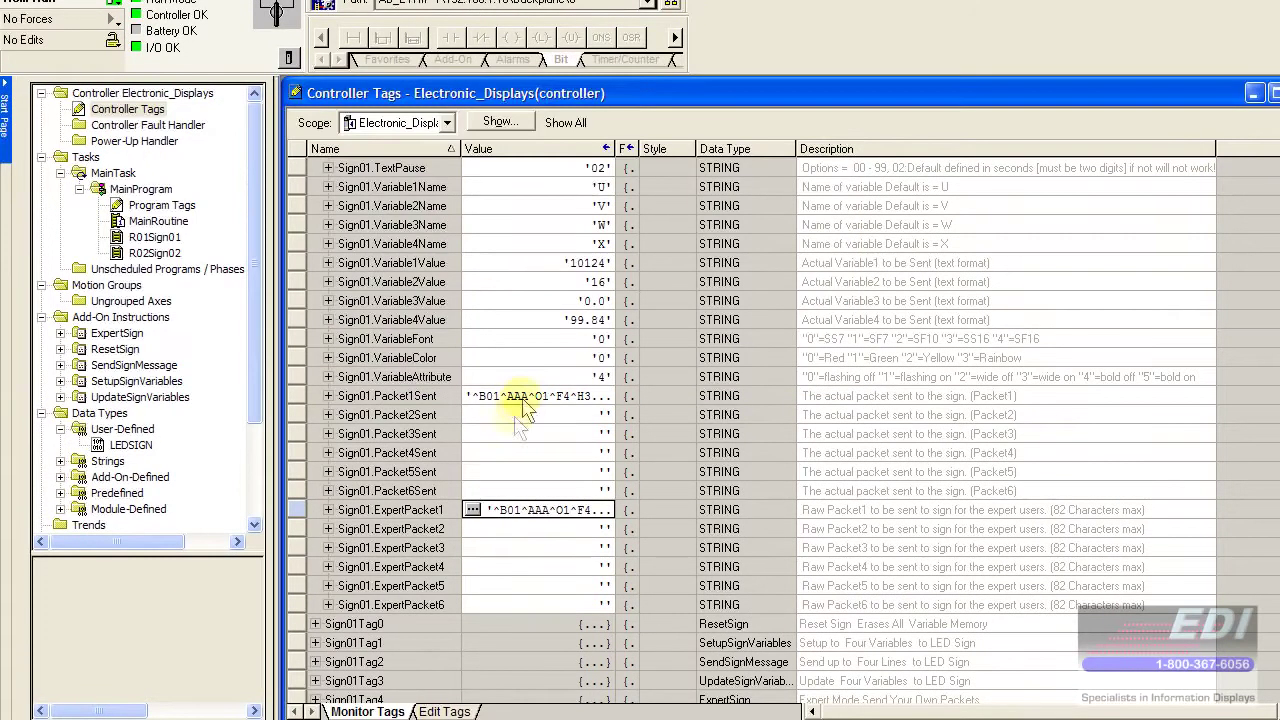
Return to rung 13 of R01Sign01 and toggle TOGGLE.4 on and off to send the time-format packet.
double_click(155, 237)
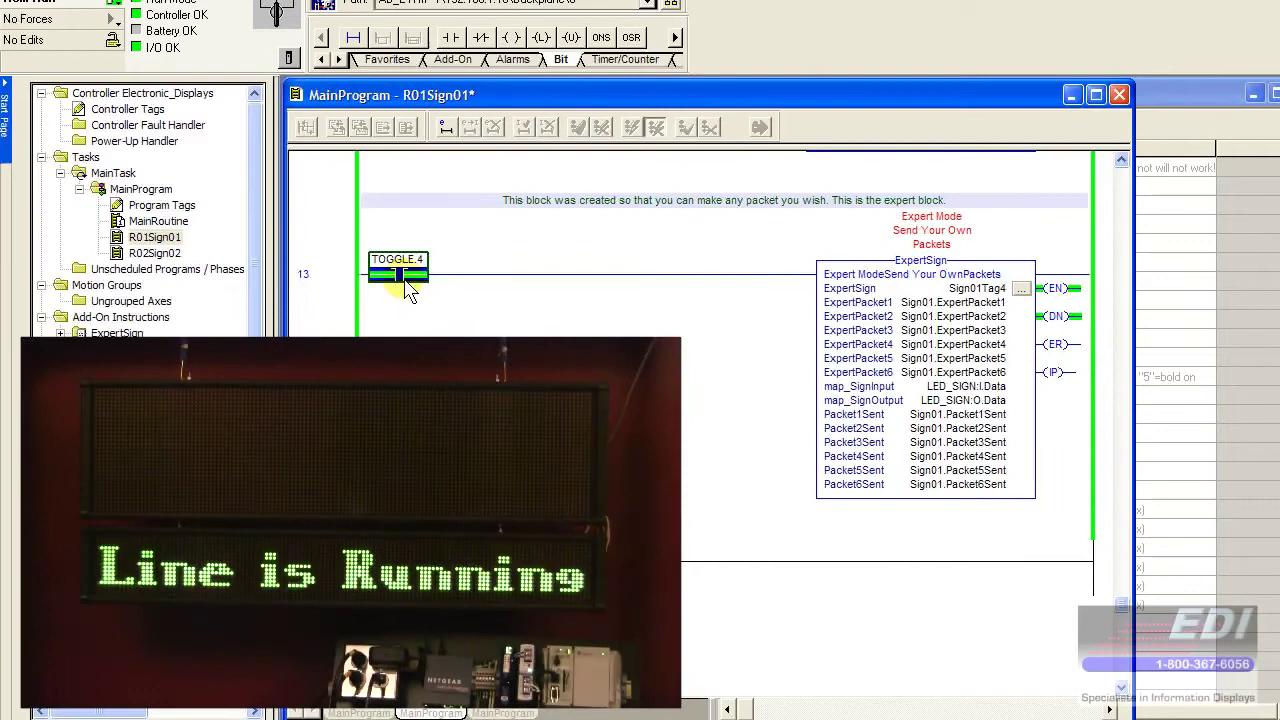
key("ctrl+t")
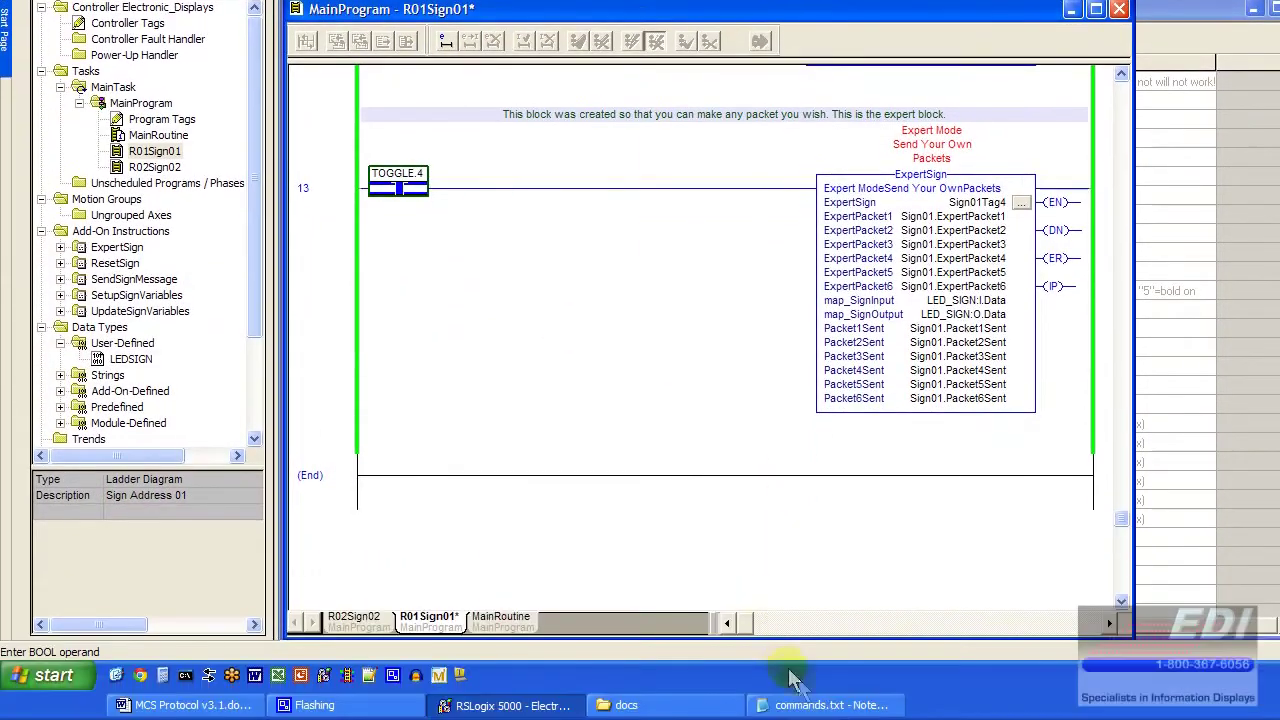
In commands.txt in Notepad, select the second Multi Line command containing Total, Sold, Interval and Rejects, and return to RSLogix 5000.
left_click(830, 705)
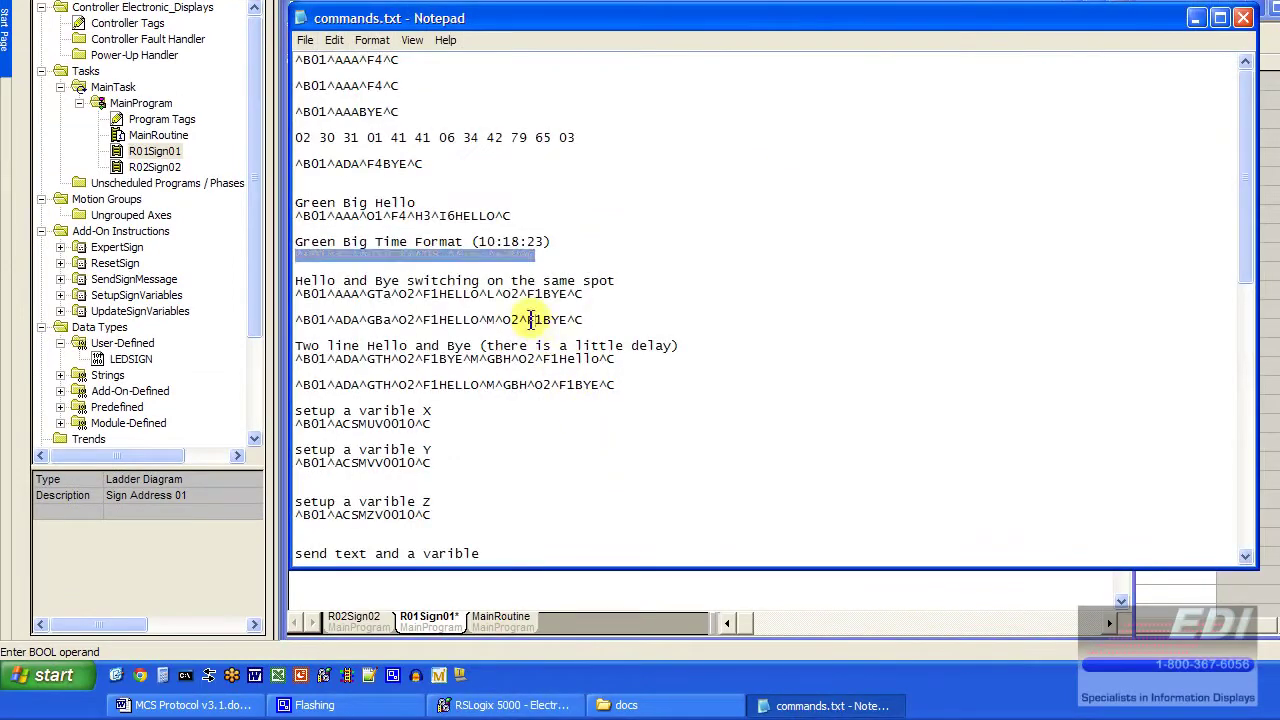
left_click(530, 320)
scroll(534, 322, "down", 10)
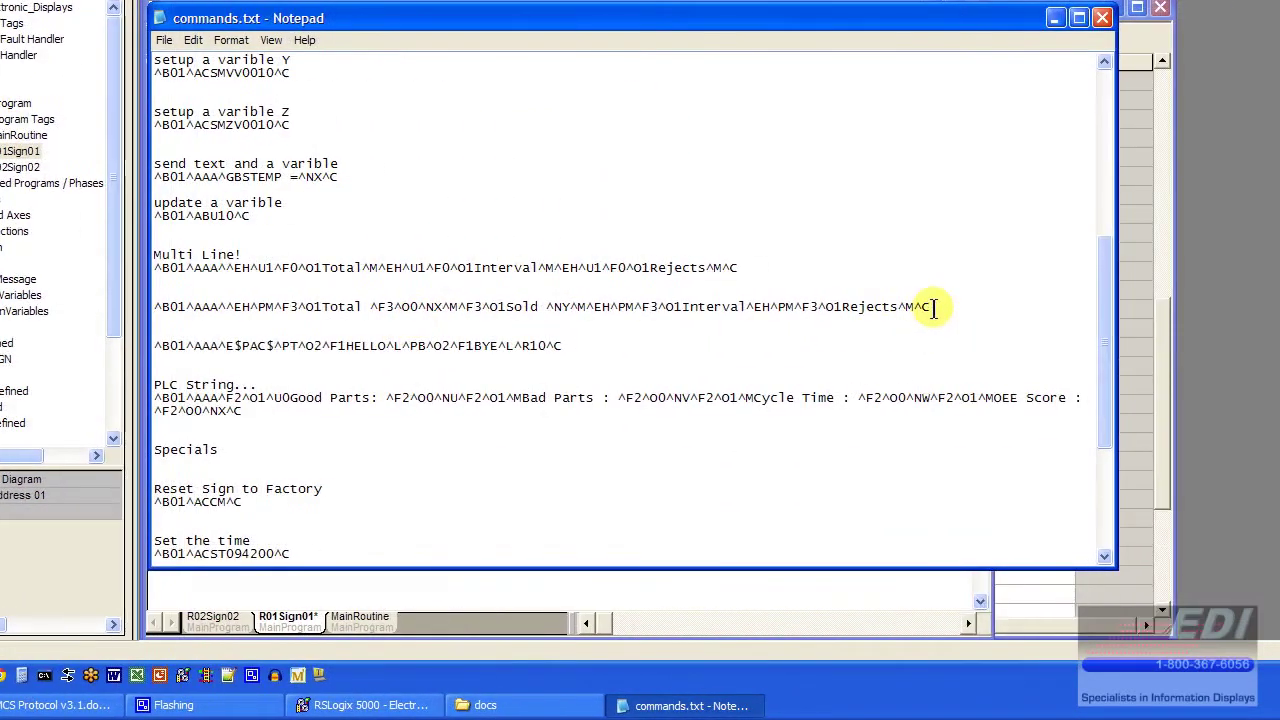
left_click_drag(932, 308, 157, 300)
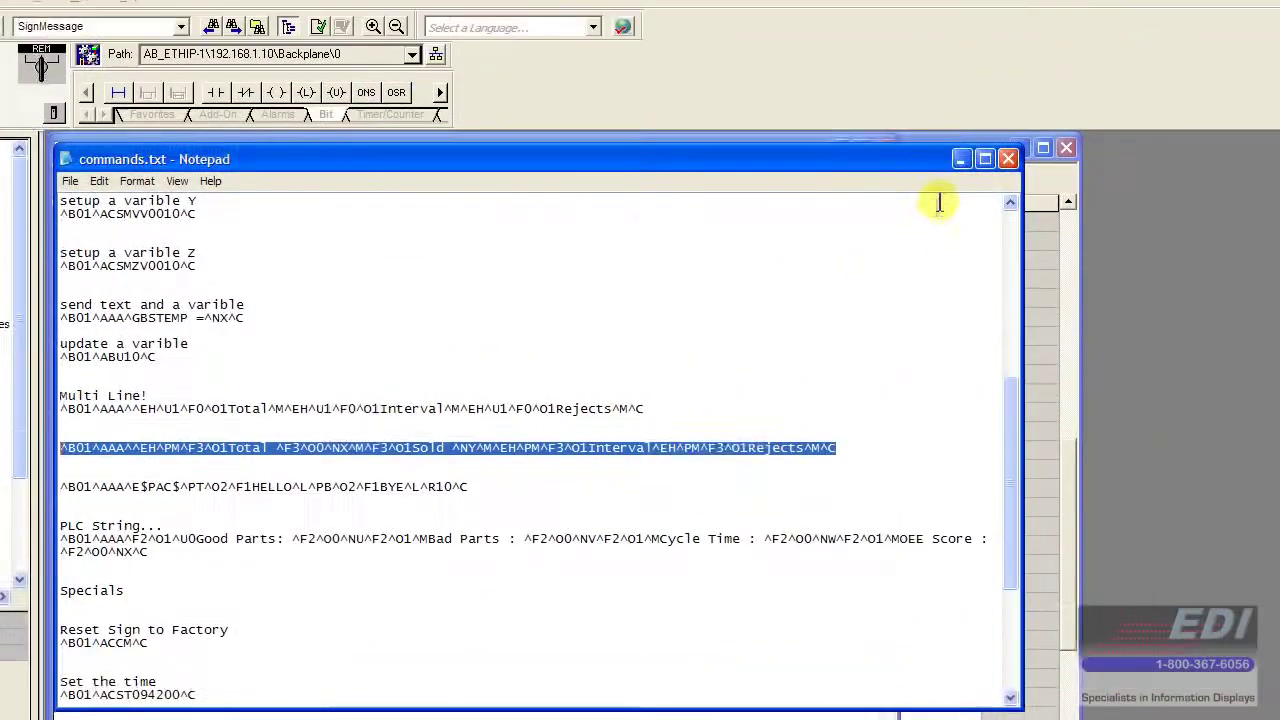
left_click(1196, 18)
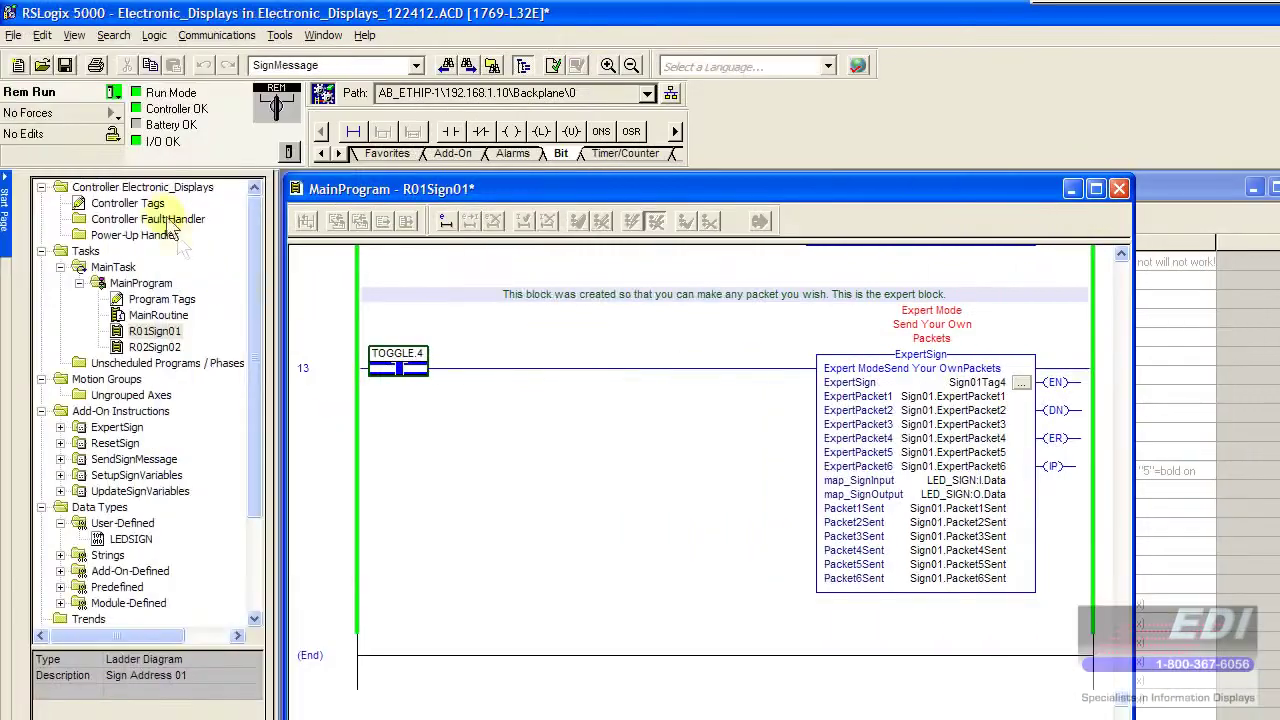
In the controller tags, replace the Sign01.ExpertPacket1 string with ^B01^AAA^^EH^PM^F3^O1Total ^F3^O0^NX^M^F3^O1Sold ^NY^M^EH^PM^F3^O1Interval^EH^PM^F3^O1Rejects^M^C.
double_click(128, 202)
scroll(415, 478, "down", 7)
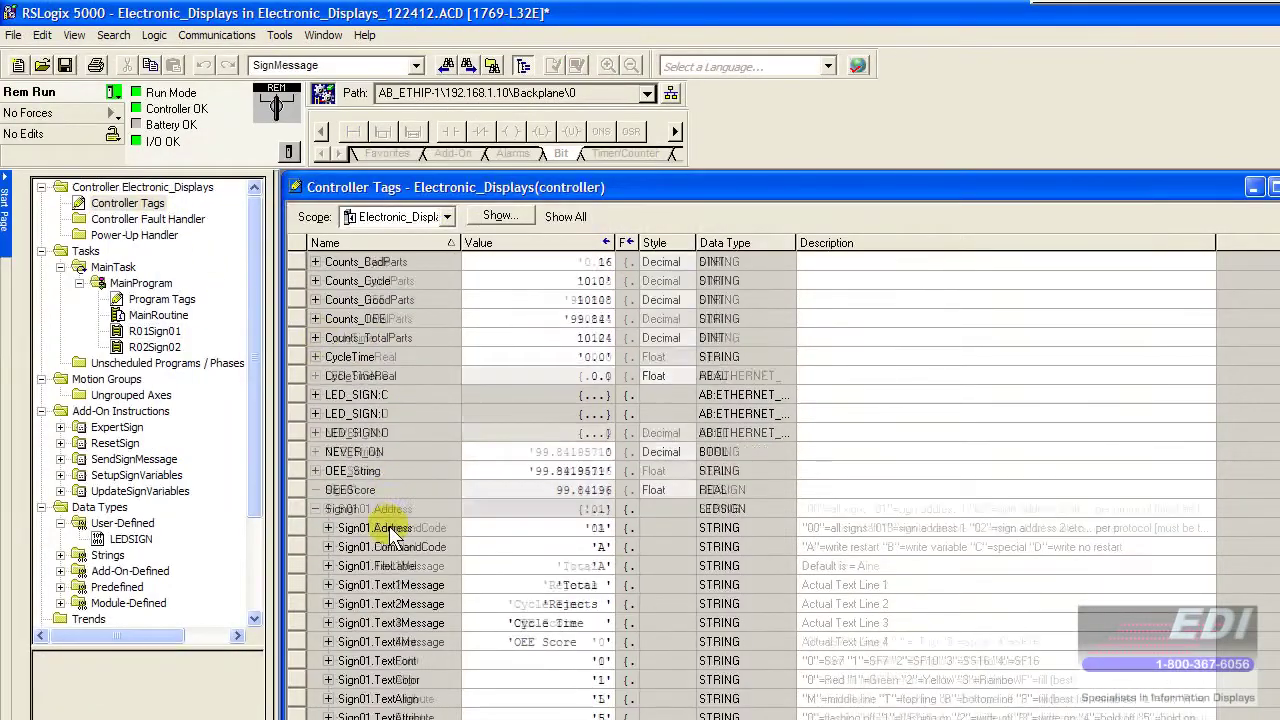
scroll(392, 535, "down", 5)
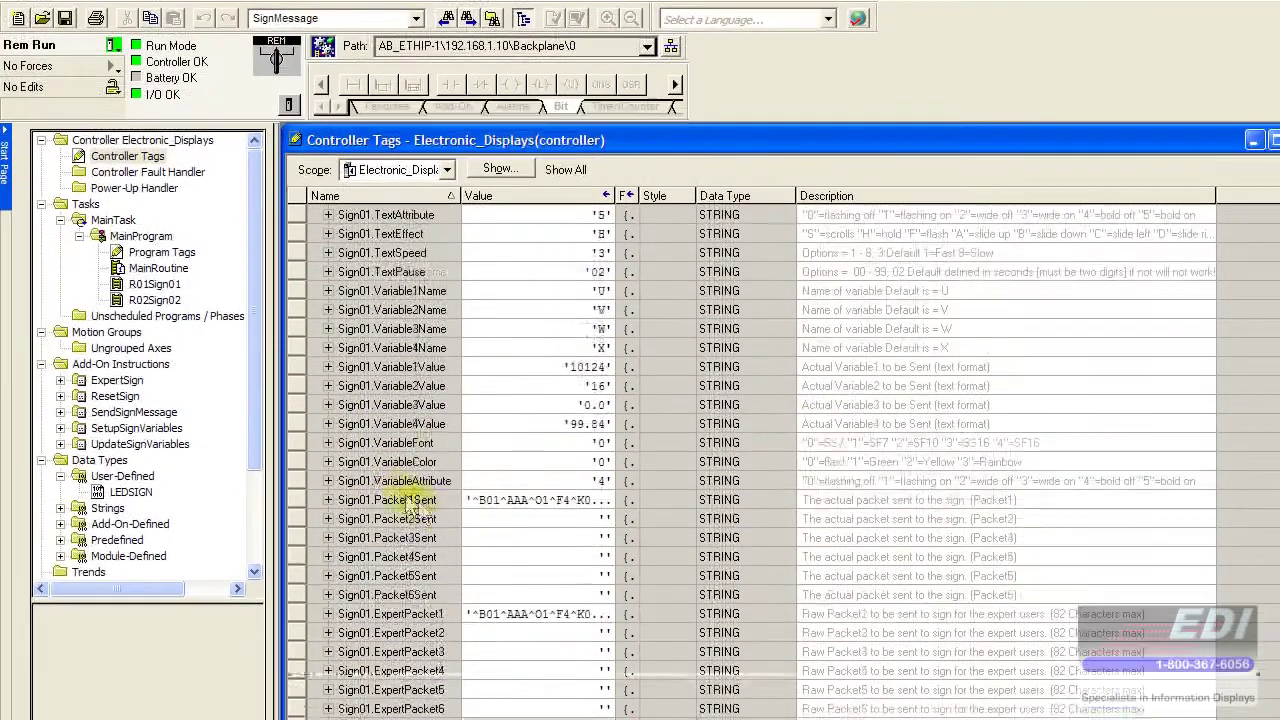
left_click(540, 603)
left_click(473, 603)
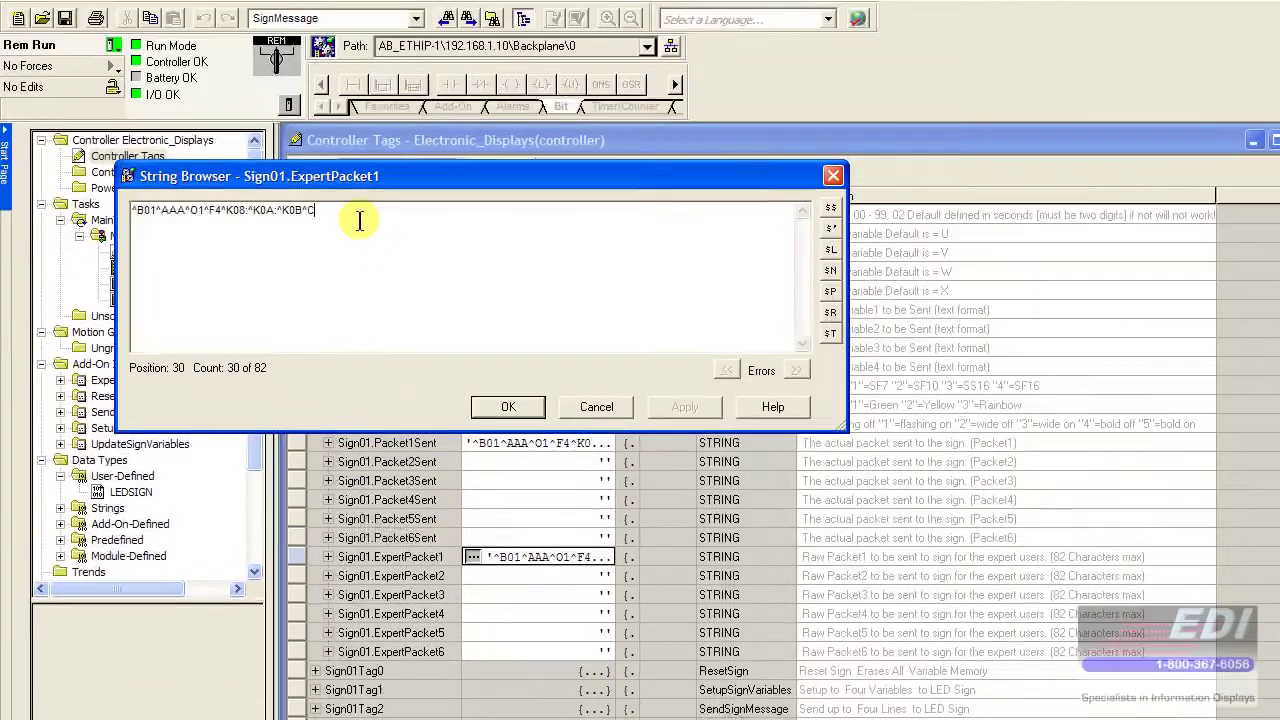
left_click_drag(357, 159, 149, 239)
type("^B01^AAA^EH^PM^F3^O1Total ^F3^O0^NX^M^F3^O1Sold ^NY^M^EH^PM^F3^O1Interval^EH^PM^F3^O1Rejects^M^C")
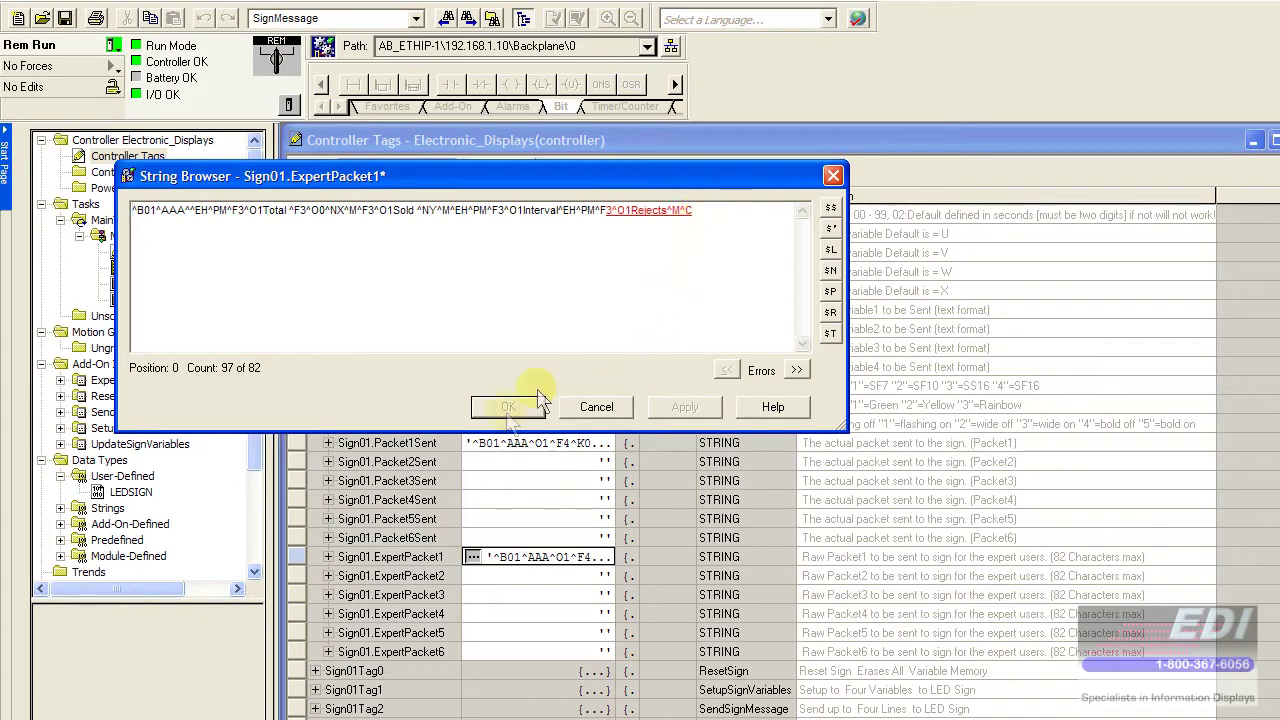
Cut the trailing ^F3^O1Rejects^M^C from the Sign01.ExpertPacket1 string to fit the 82-character limit and accept the shortened packet.
left_click(709, 213)
left_click_drag(709, 213, 602, 206)
left_click(700, 216)
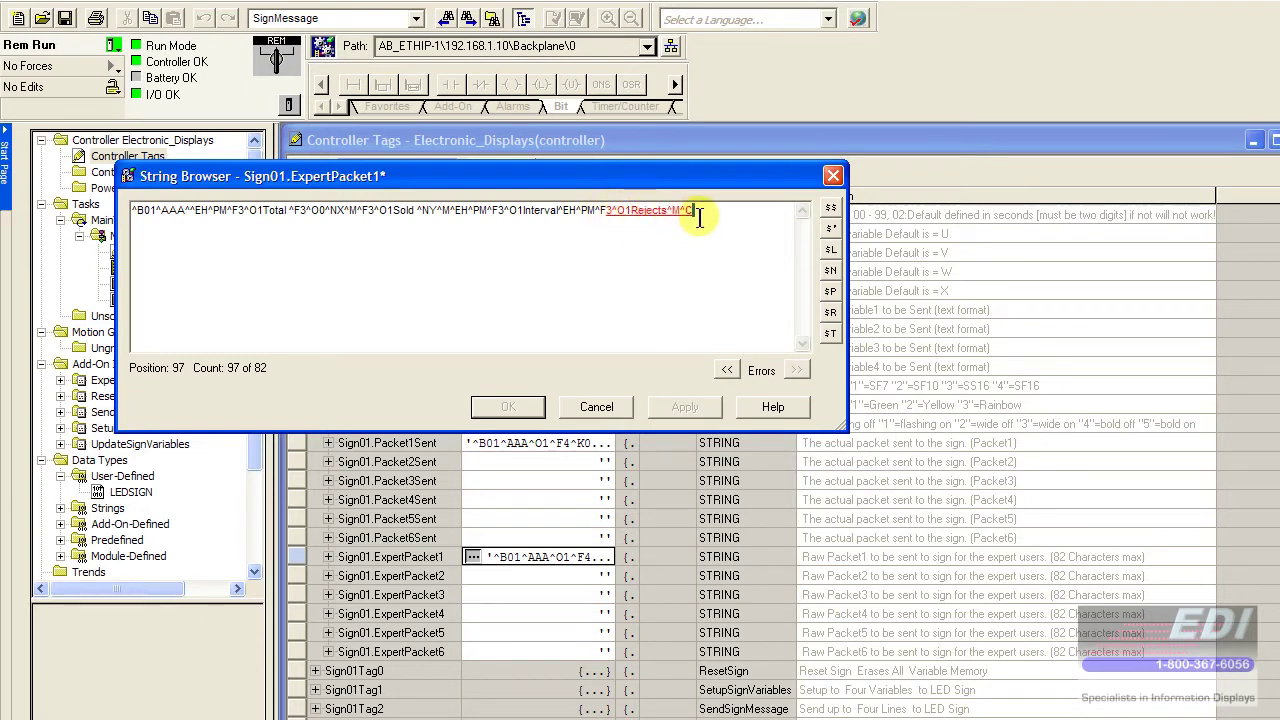
left_click_drag(698, 218, 614, 233)
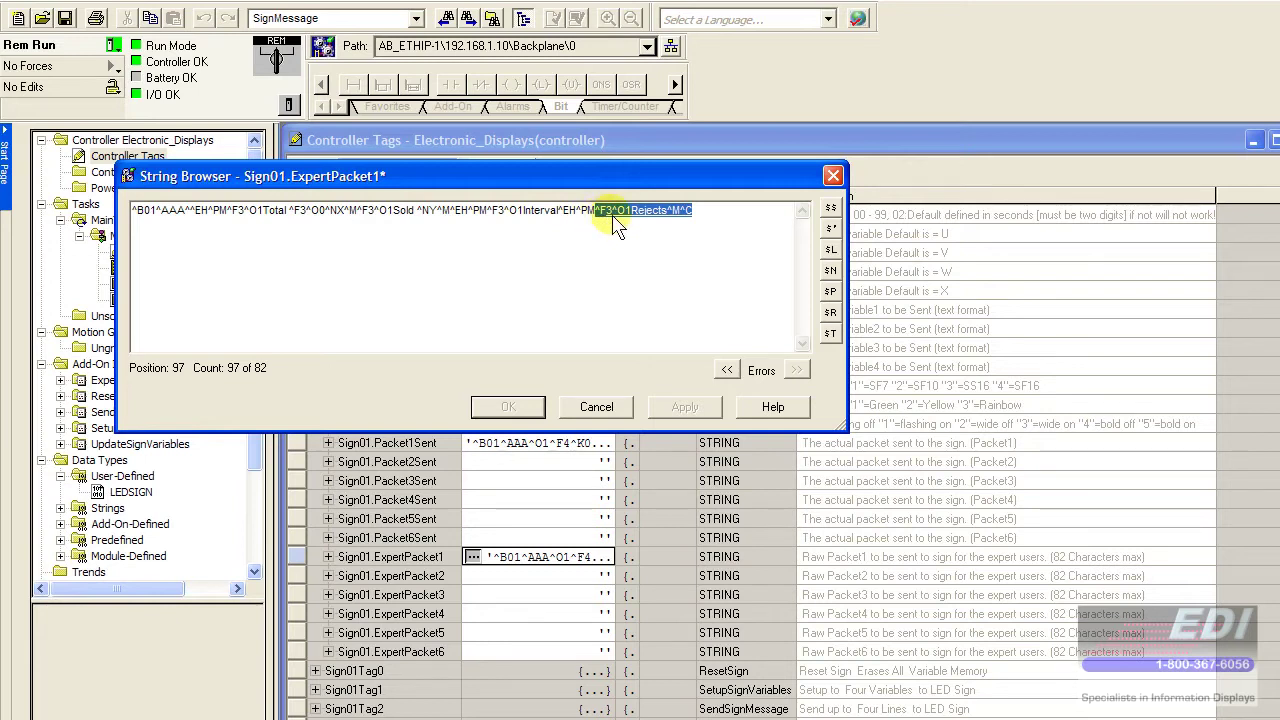
key("Delete")
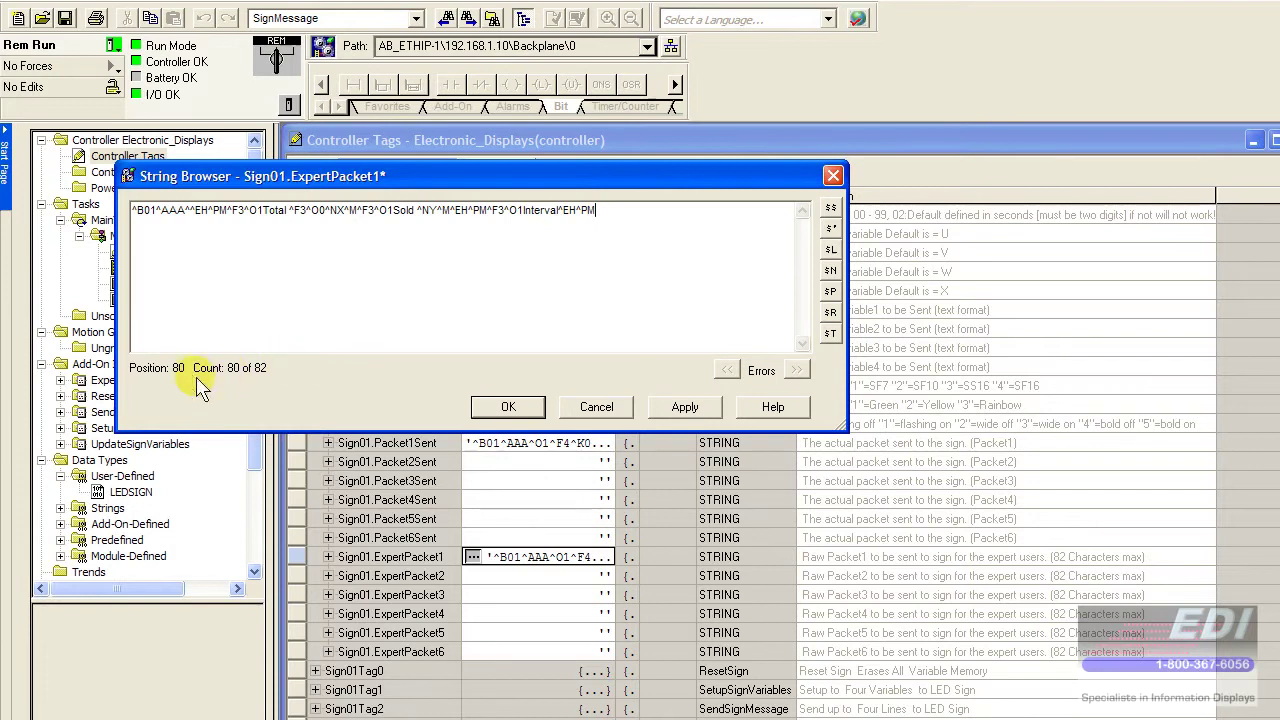
left_click(505, 410)
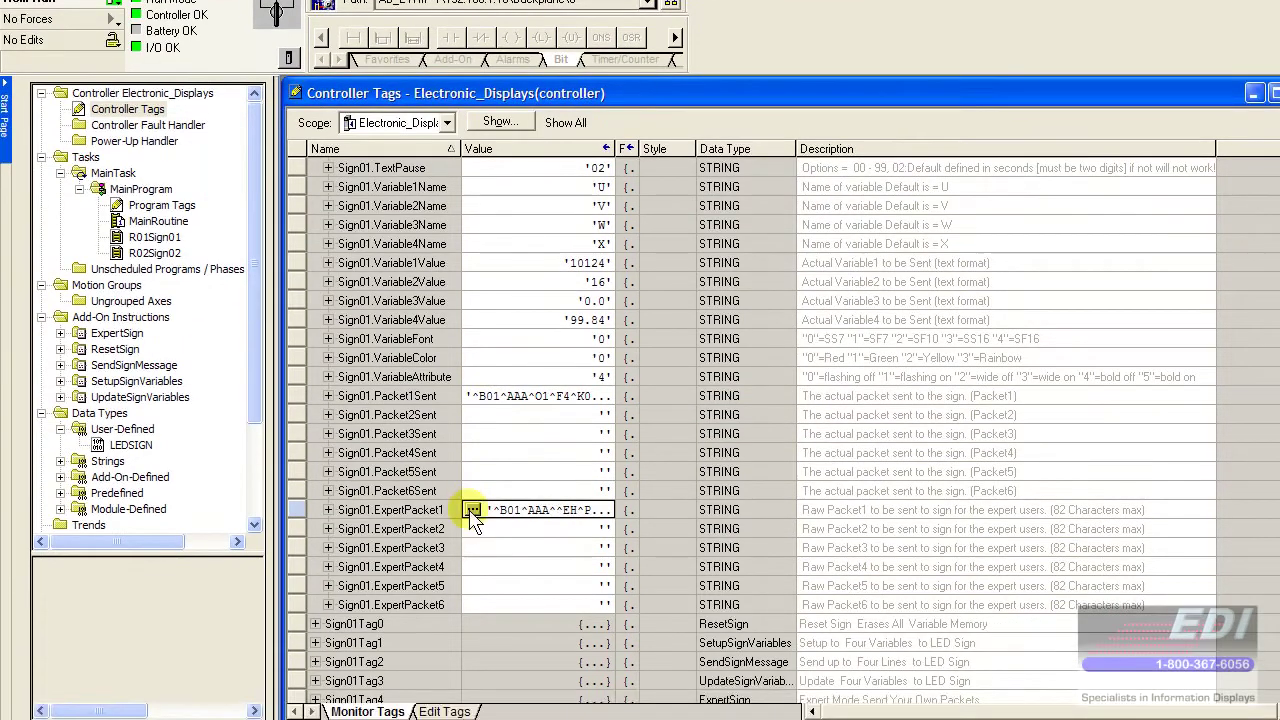
Set the Sign01.ExpertPacket2 string to the cut remainder ^F3^O1Rejects^M^C.
left_click(472, 530)
left_click(472, 528)
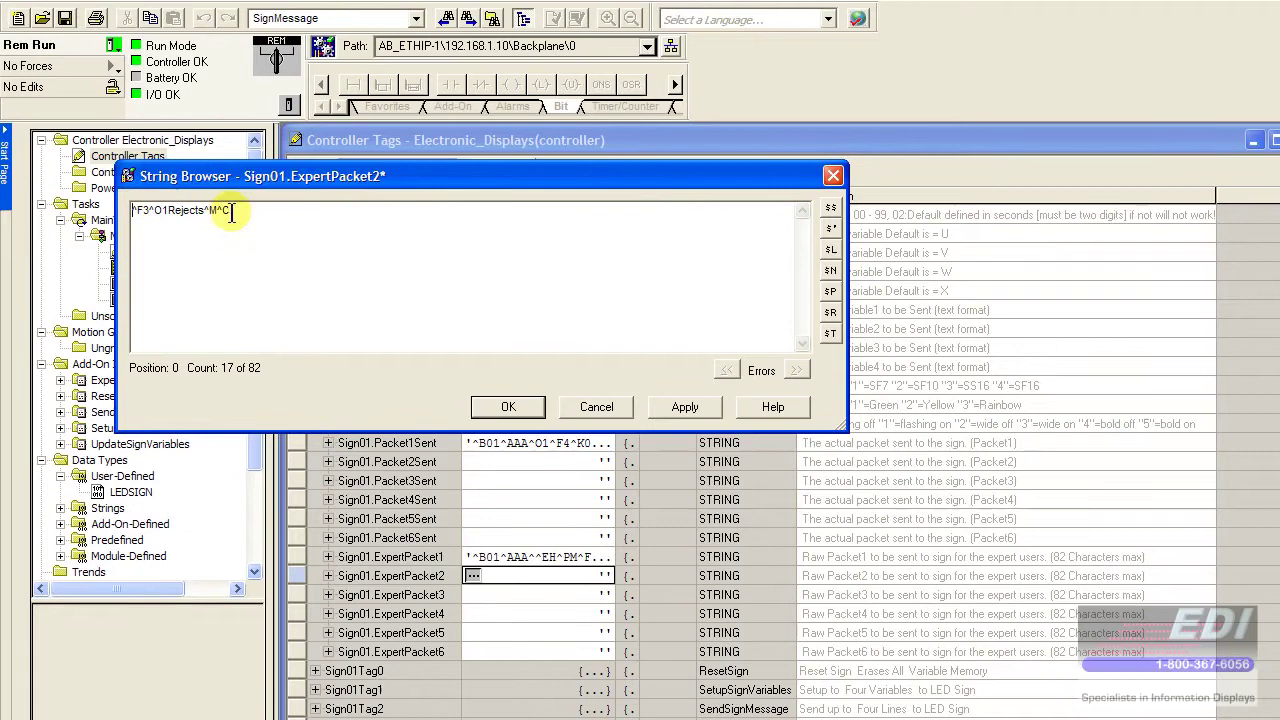
left_click(505, 408)
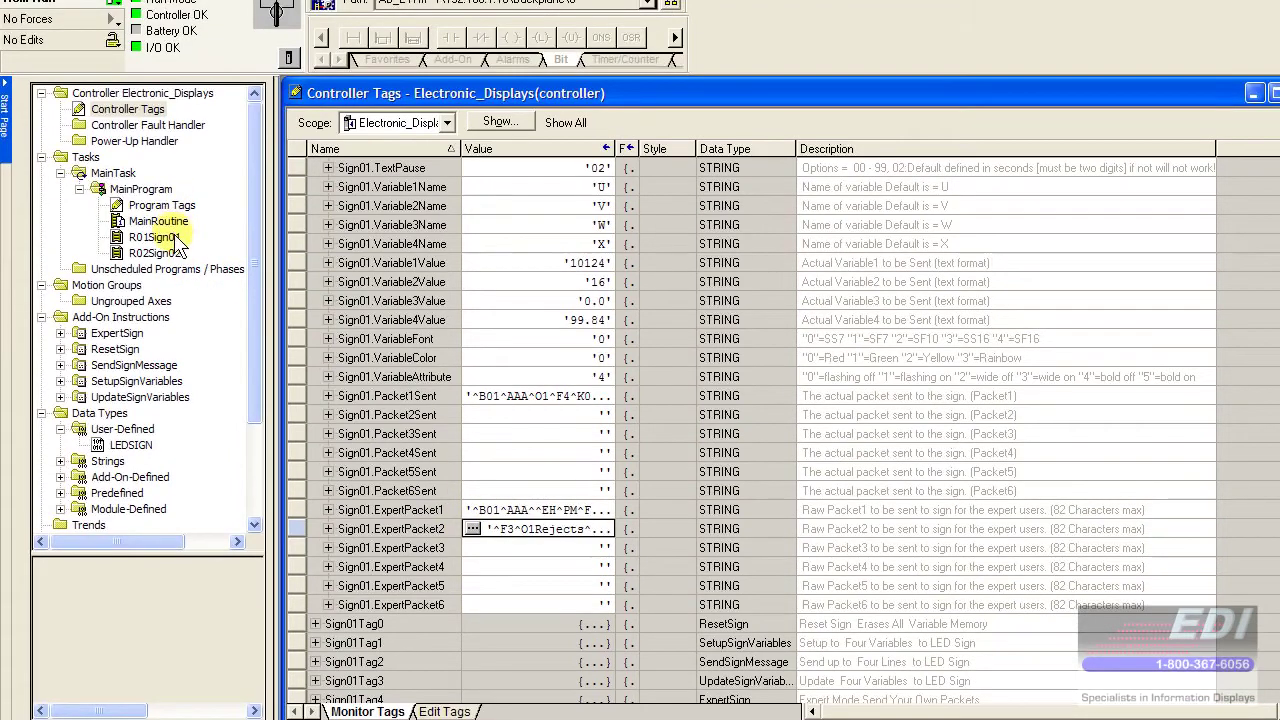
Return to rung 13 of R01Sign01 and toggle TOGGLE.4 to send the multi-line packet.
double_click(156, 237)
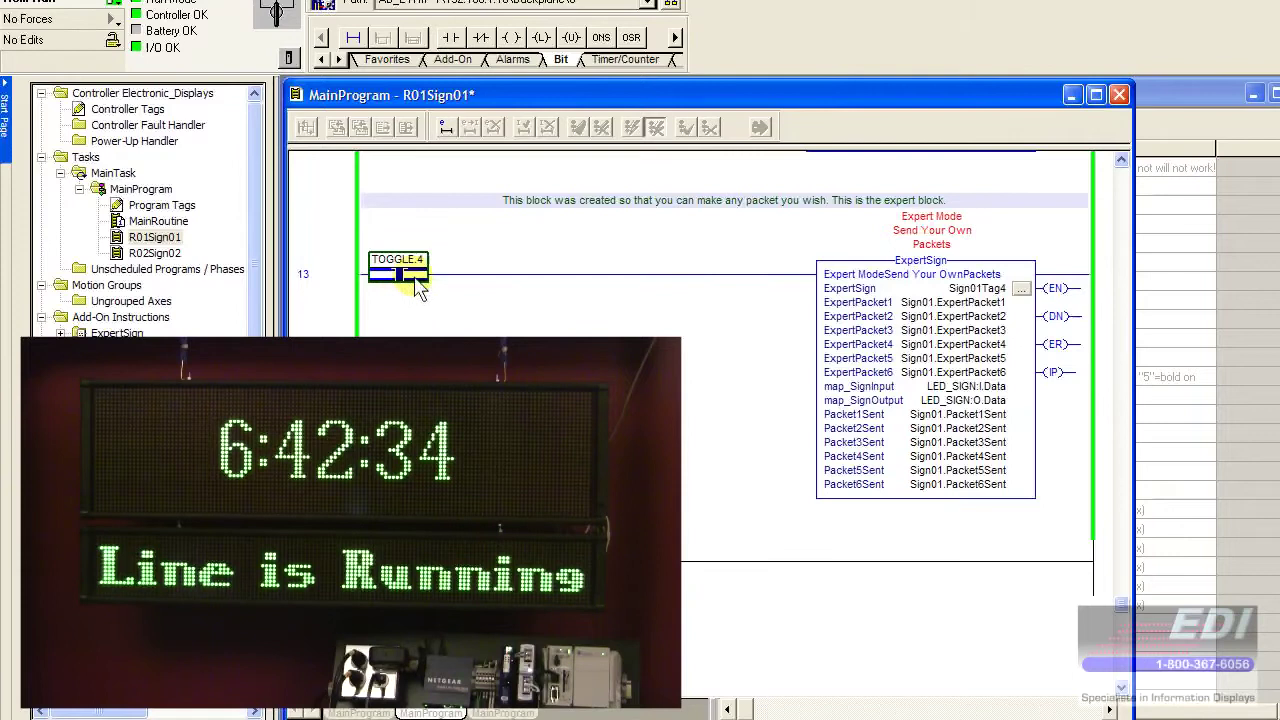
key("ctrl+t")
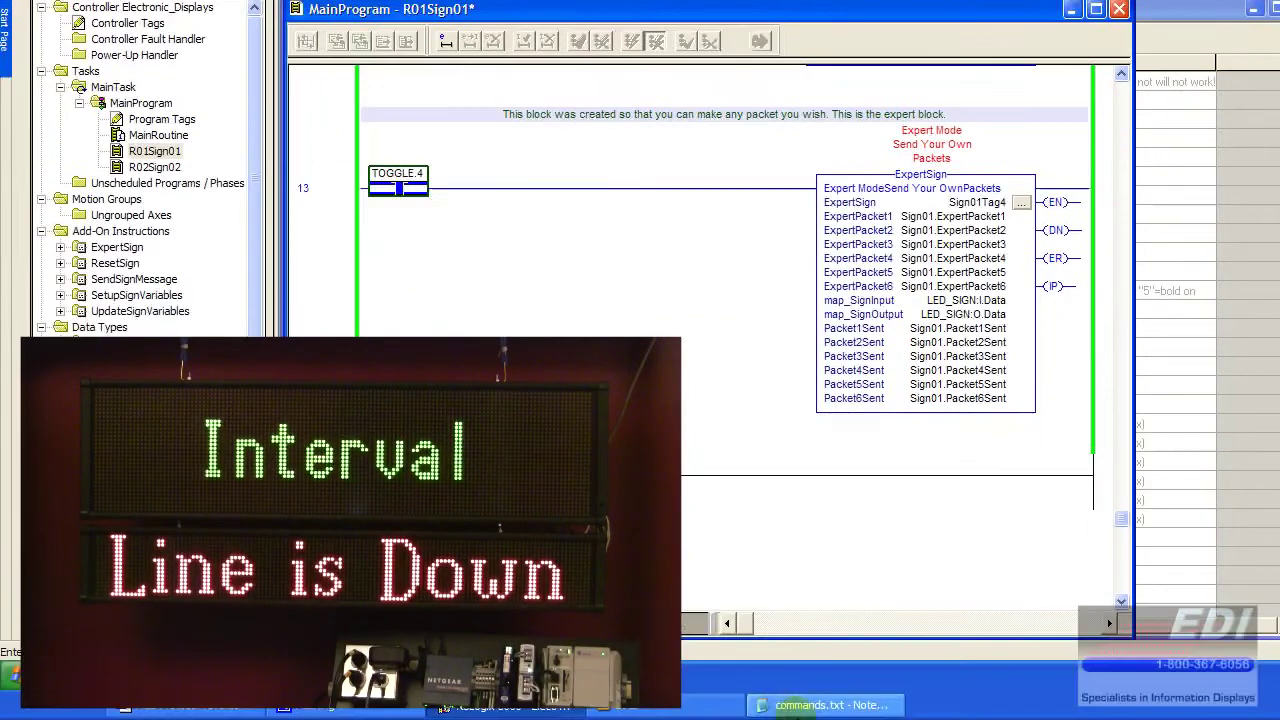
Switch to commands.txt in Notepad and highlight the words Total, Sold, Interval and Rejects in the second Multi Line command.
left_click(826, 706)
left_click(458, 318)
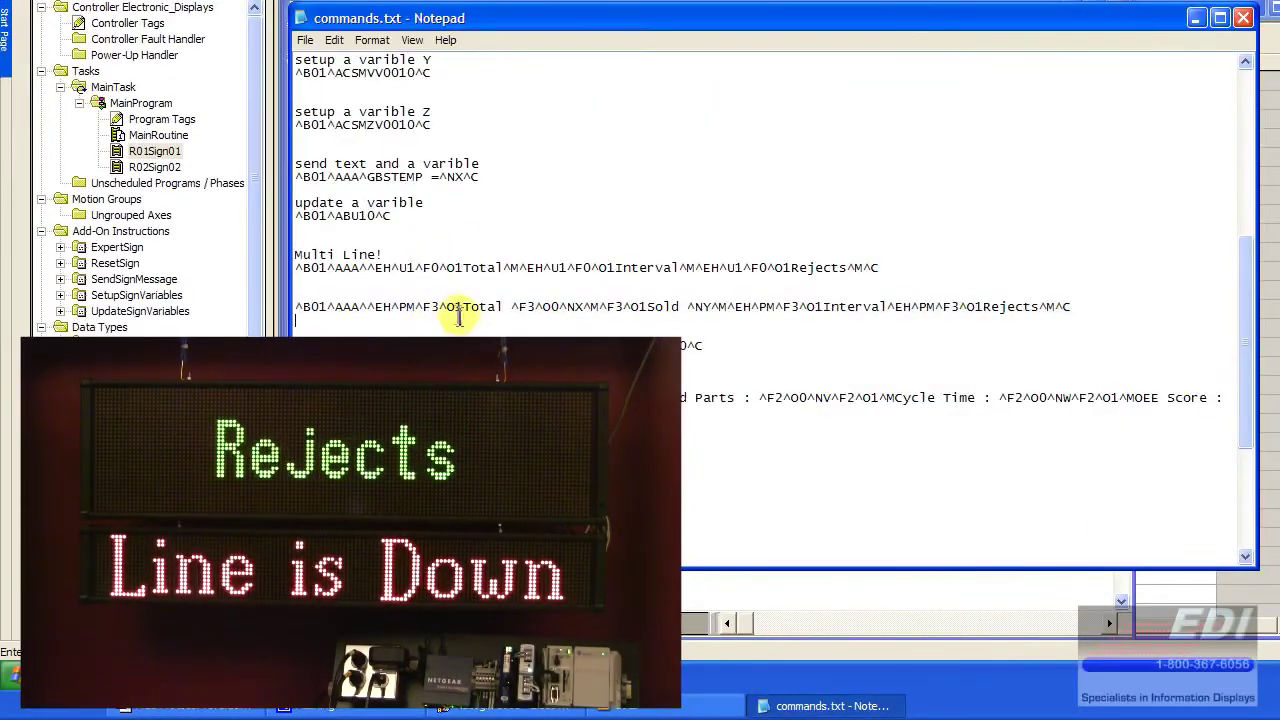
left_click_drag(462, 307, 502, 307)
left_click_drag(640, 307, 678, 307)
left_click_drag(827, 307, 886, 307)
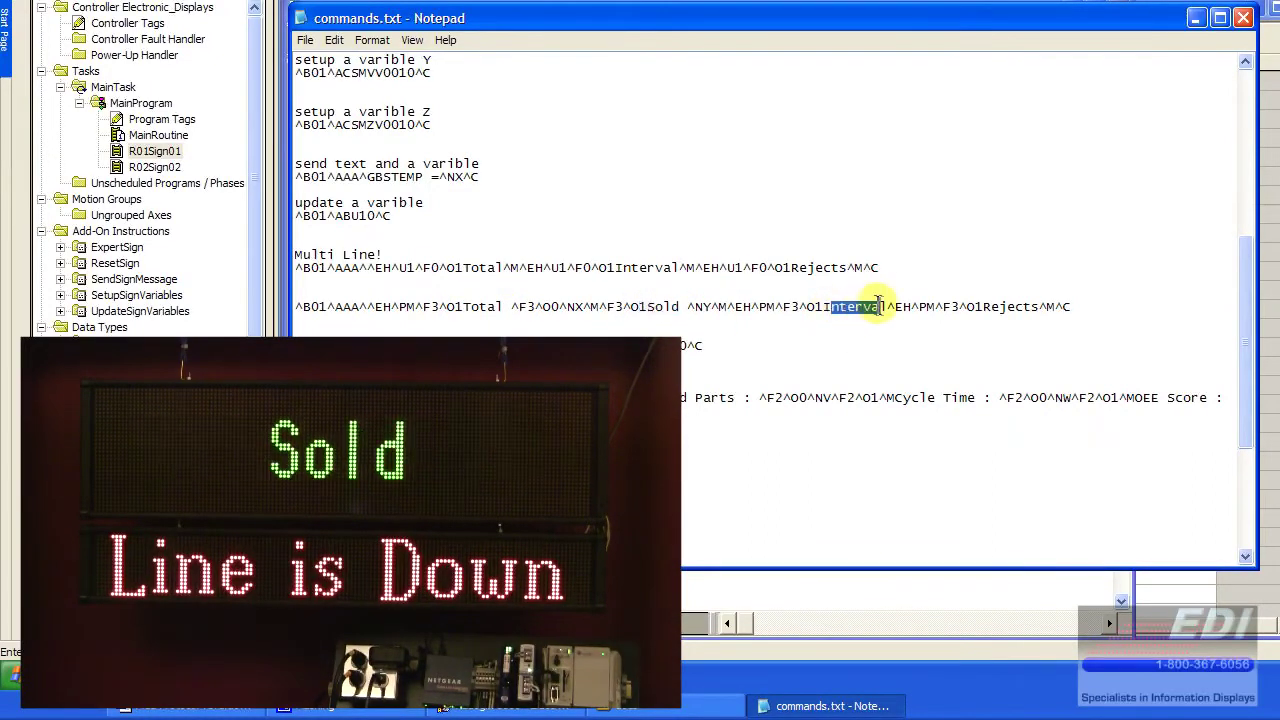
left_click_drag(991, 307, 1034, 307)
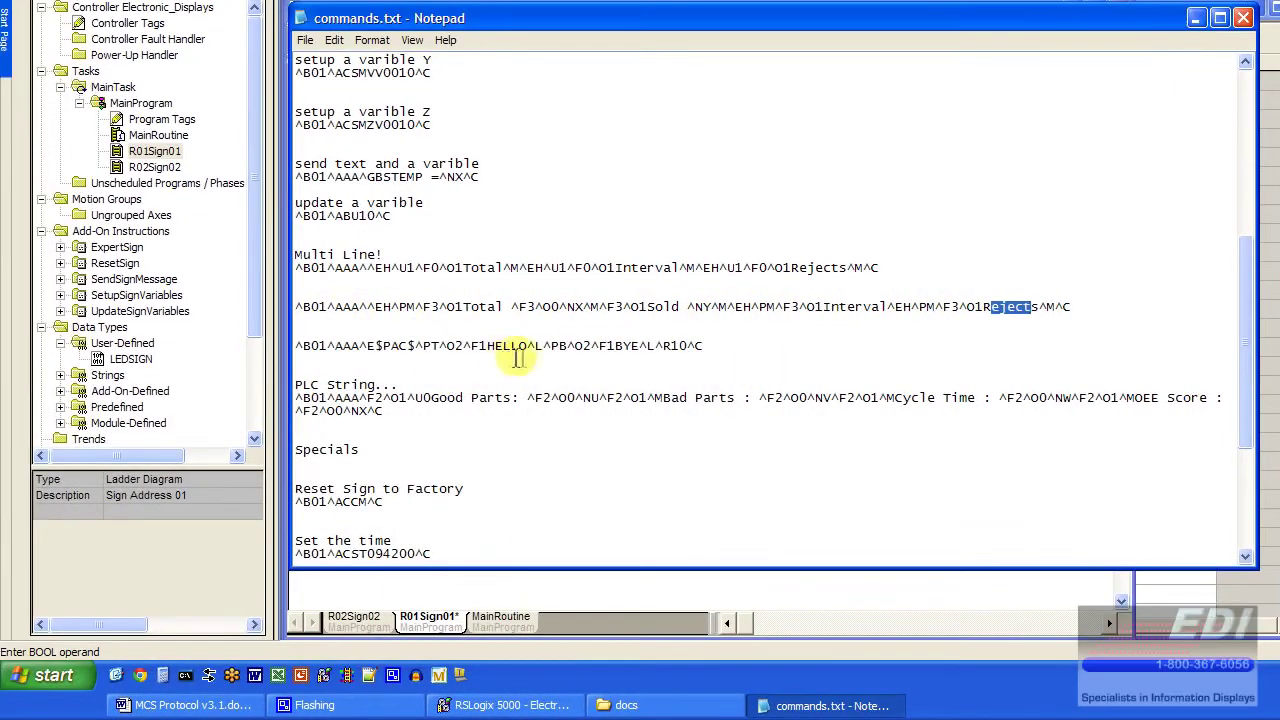
Examine the set time, set date, turn off power and turn on power commands in commands.txt, review the earlier examples, and minimize Notepad.
scroll(517, 358, "down", 6)
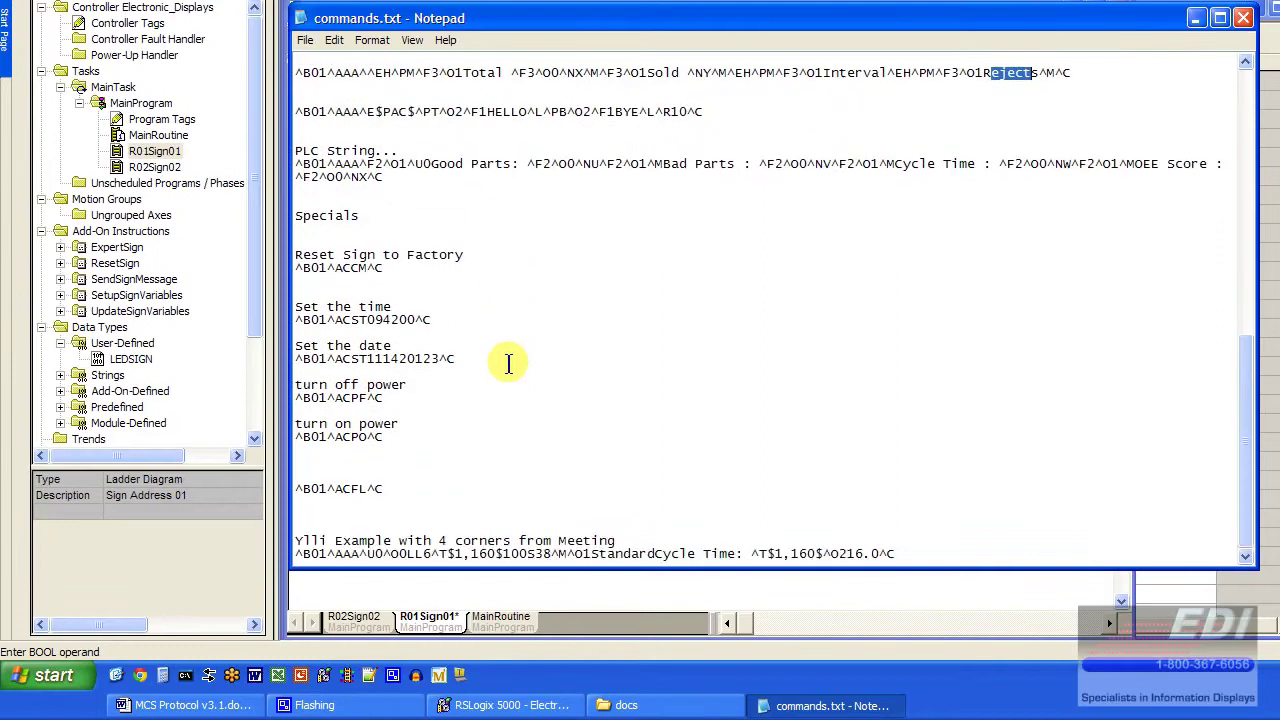
left_click(435, 320)
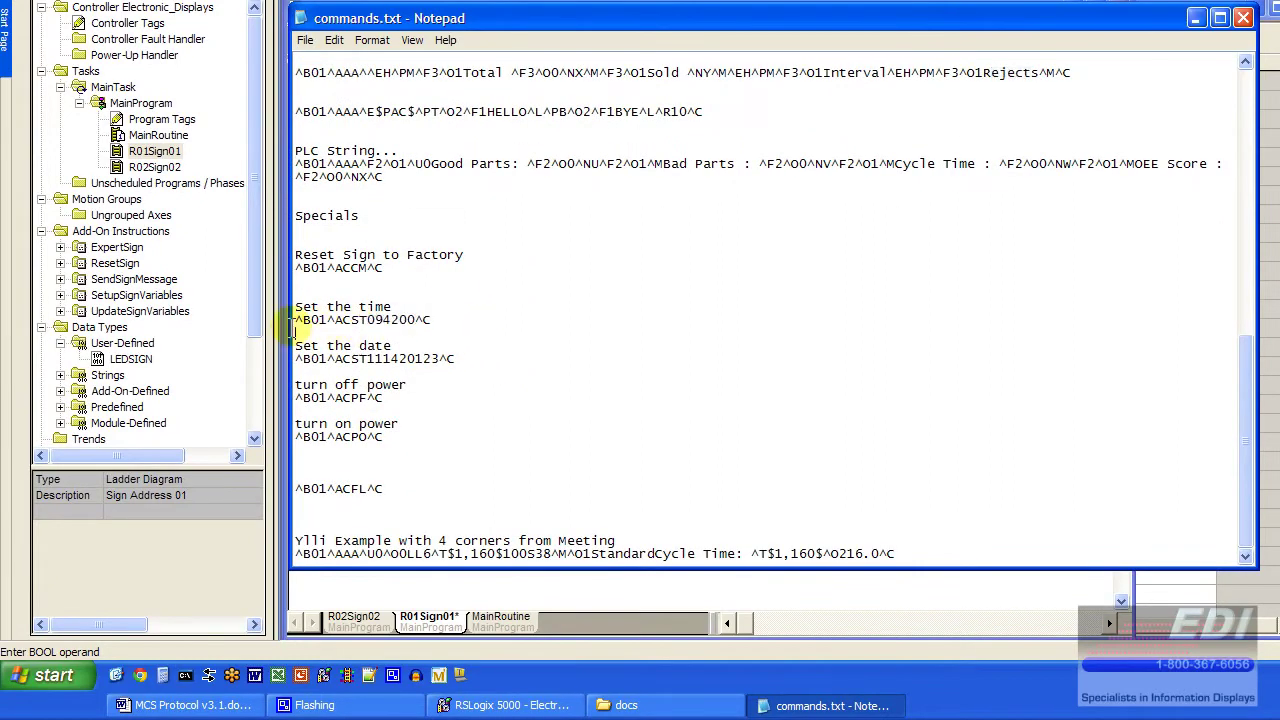
left_click(290, 320, "shift")
left_click_drag(456, 358, 263, 363)
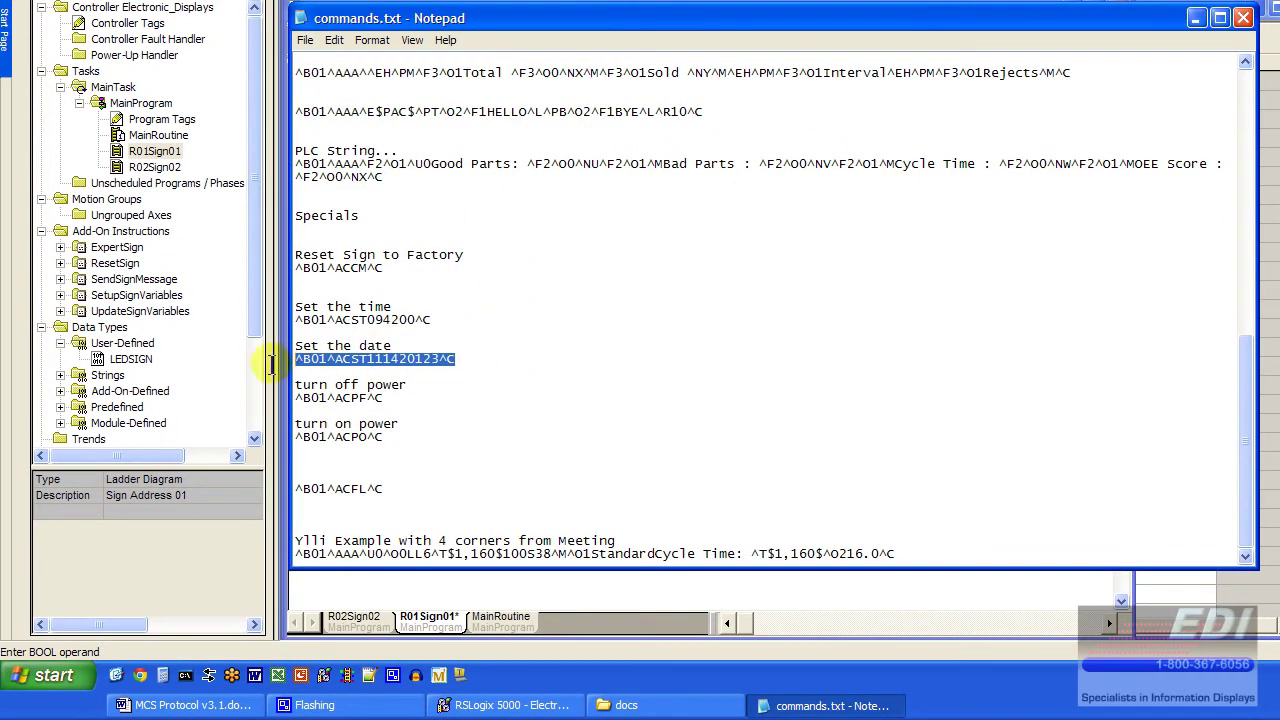
left_click_drag(400, 400, 283, 400)
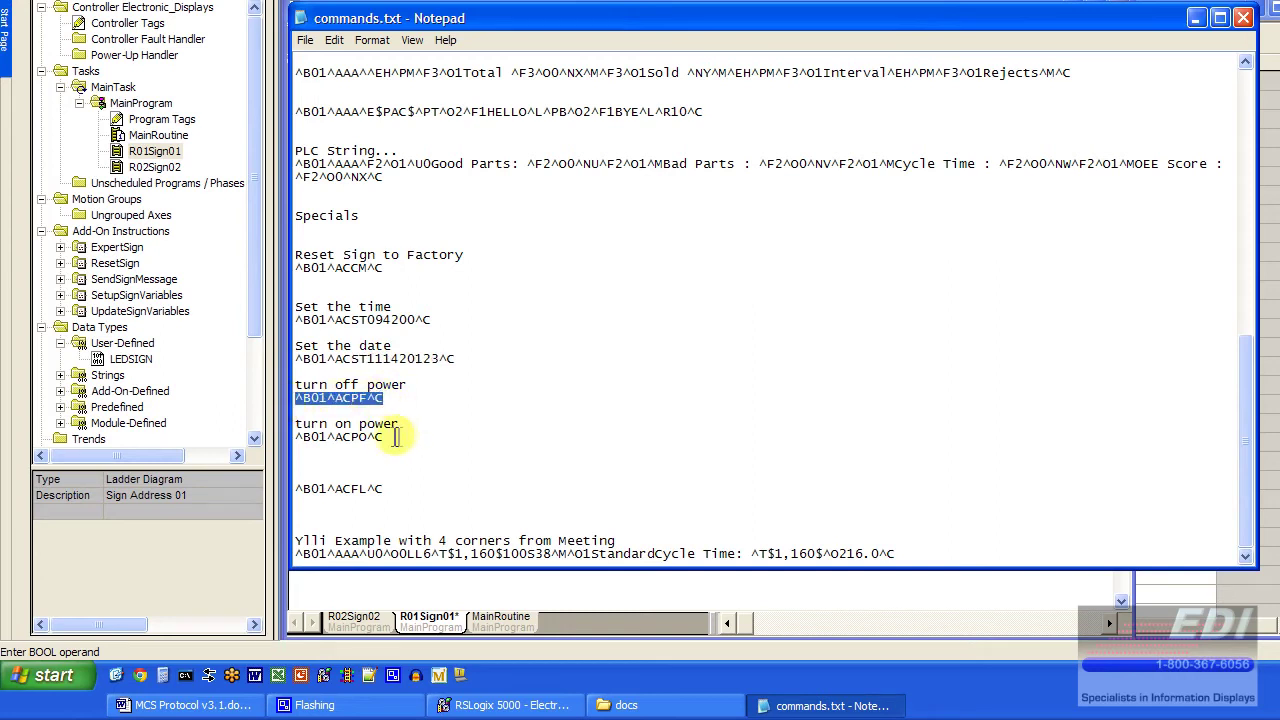
left_click_drag(400, 435, 297, 426)
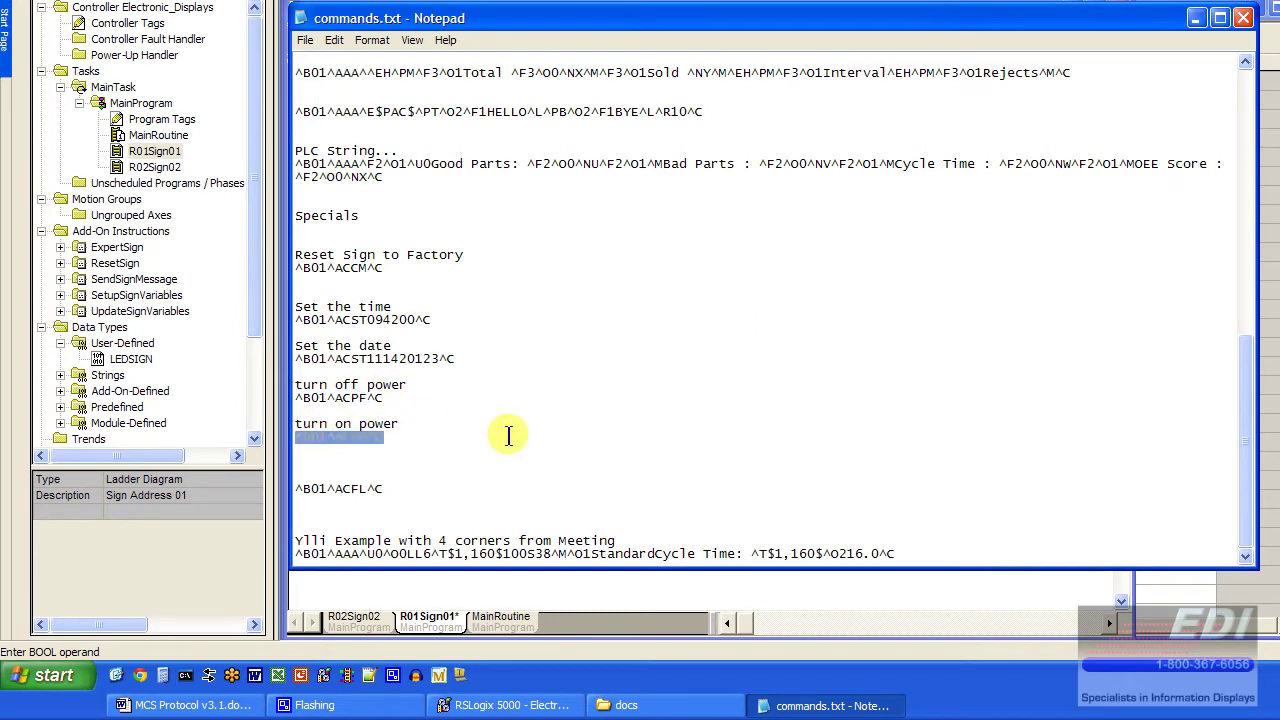
left_click(506, 434)
scroll(471, 389, "up", 3)
scroll(529, 323, "up", 3)
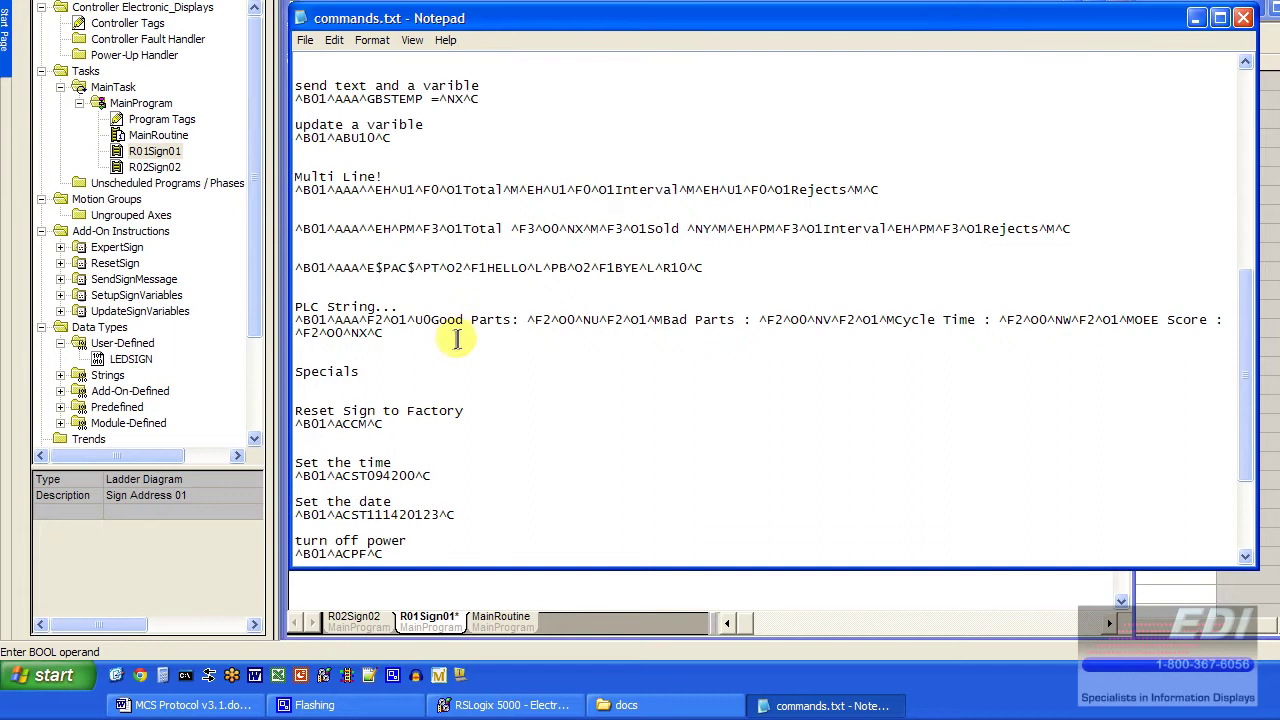
scroll(455, 340, "up", 5)
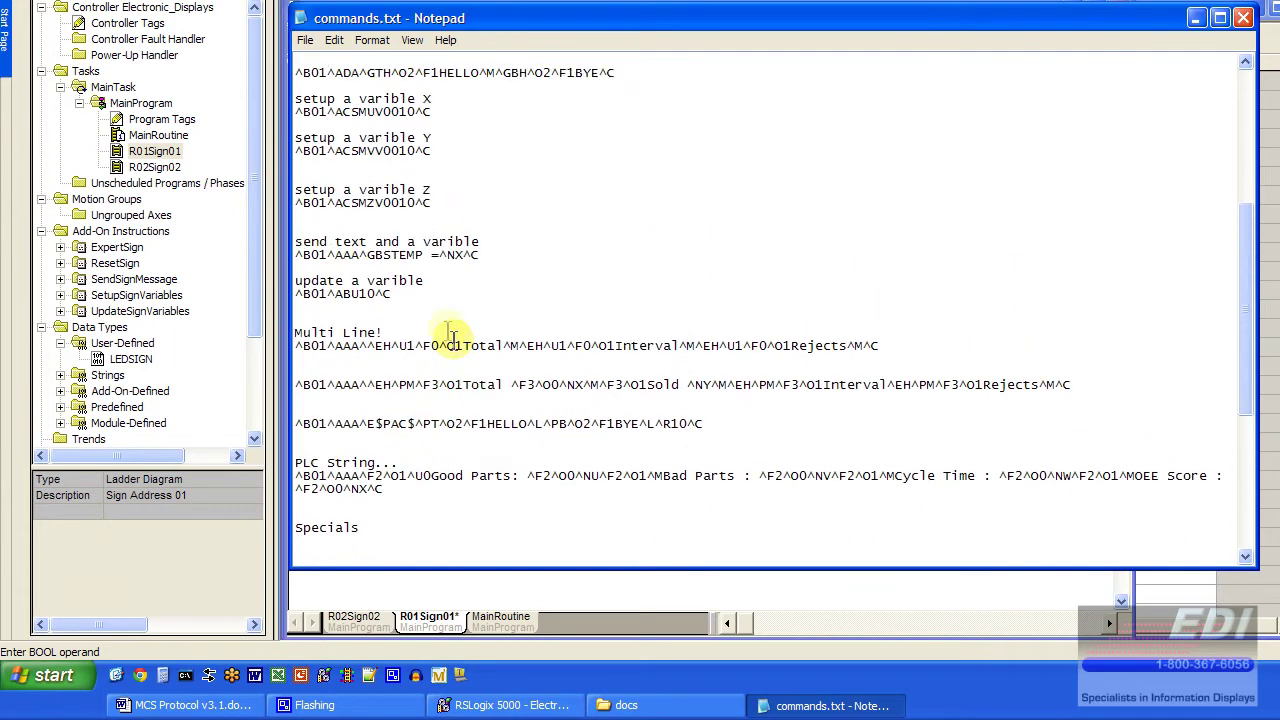
scroll(520, 305, "up", 4)
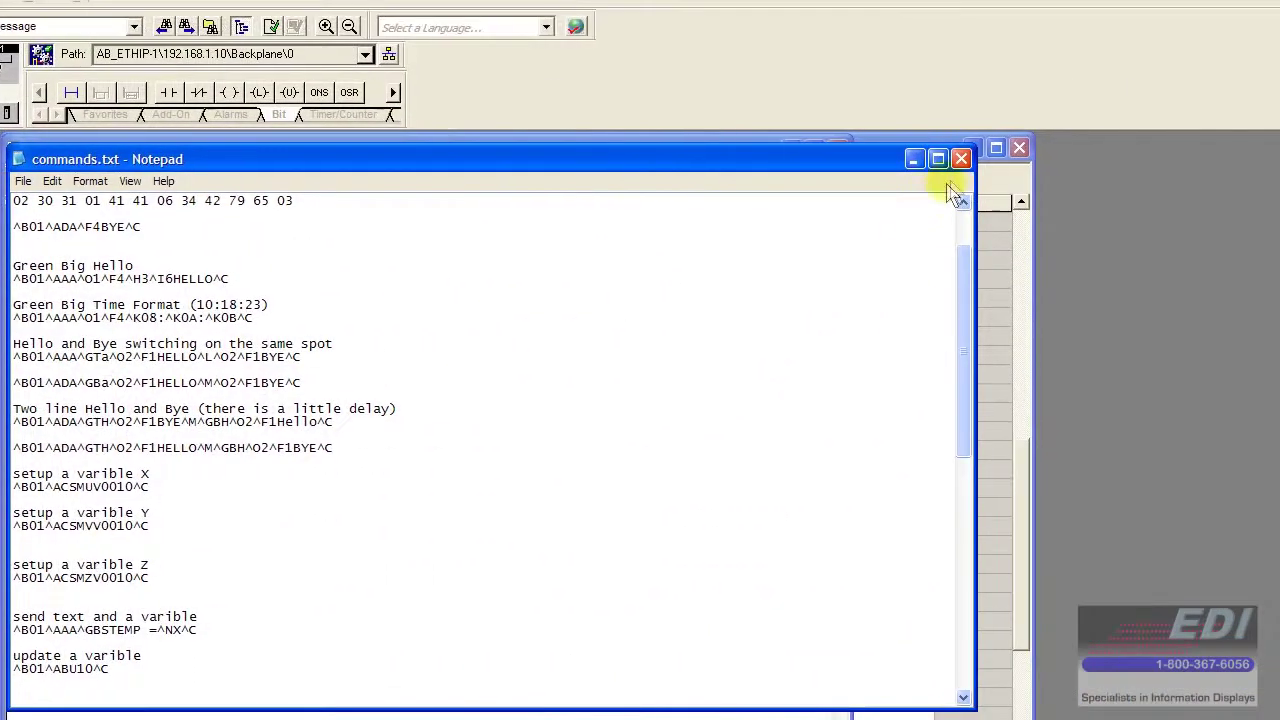
left_click(922, 198)
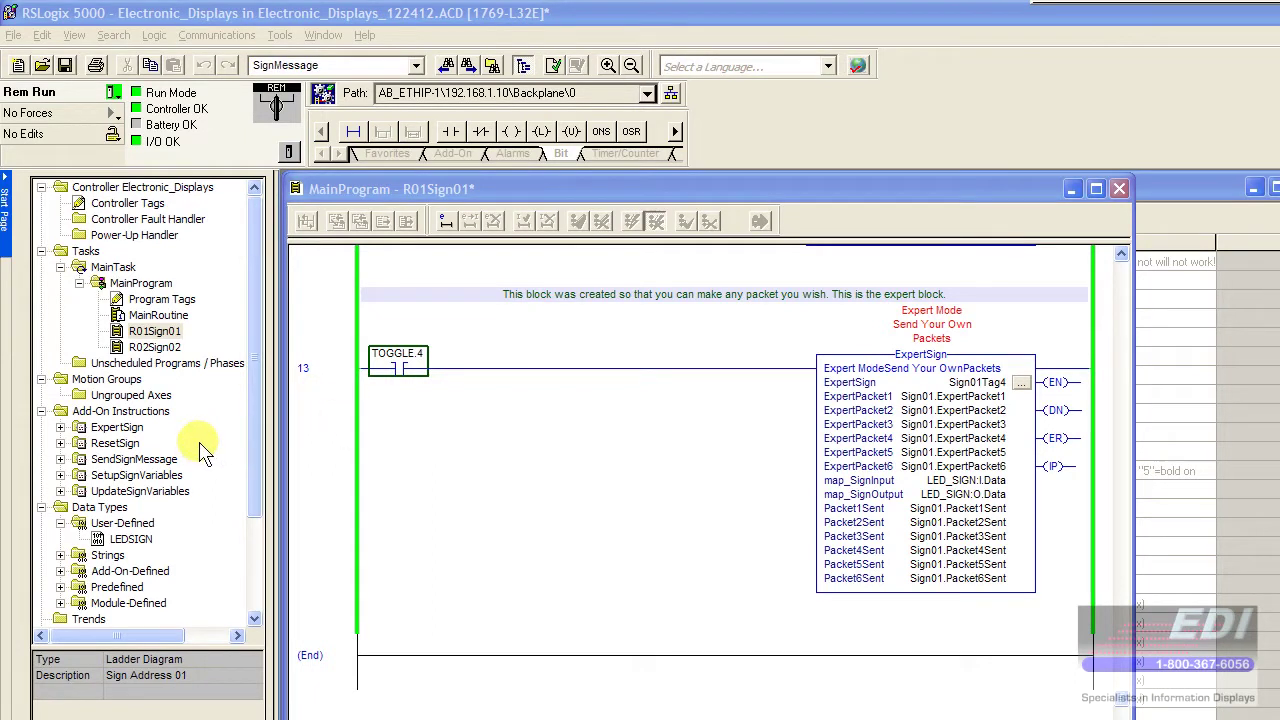
Review the ResetSign, SendSignMessage, SetupSignVariables and UpdateSignVariables add-on instructions in the controller project tree.
left_click(118, 444)
left_click(128, 459)
left_click(132, 475)
left_click(135, 491)
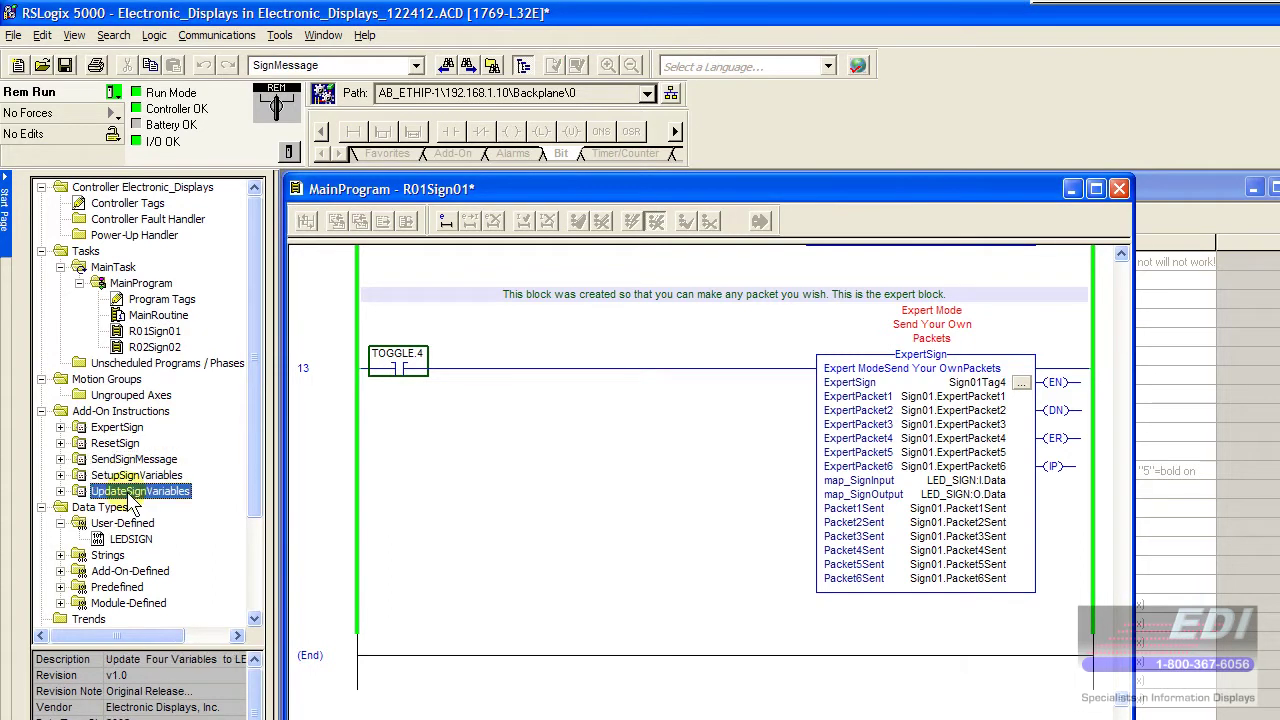
left_click(125, 476)
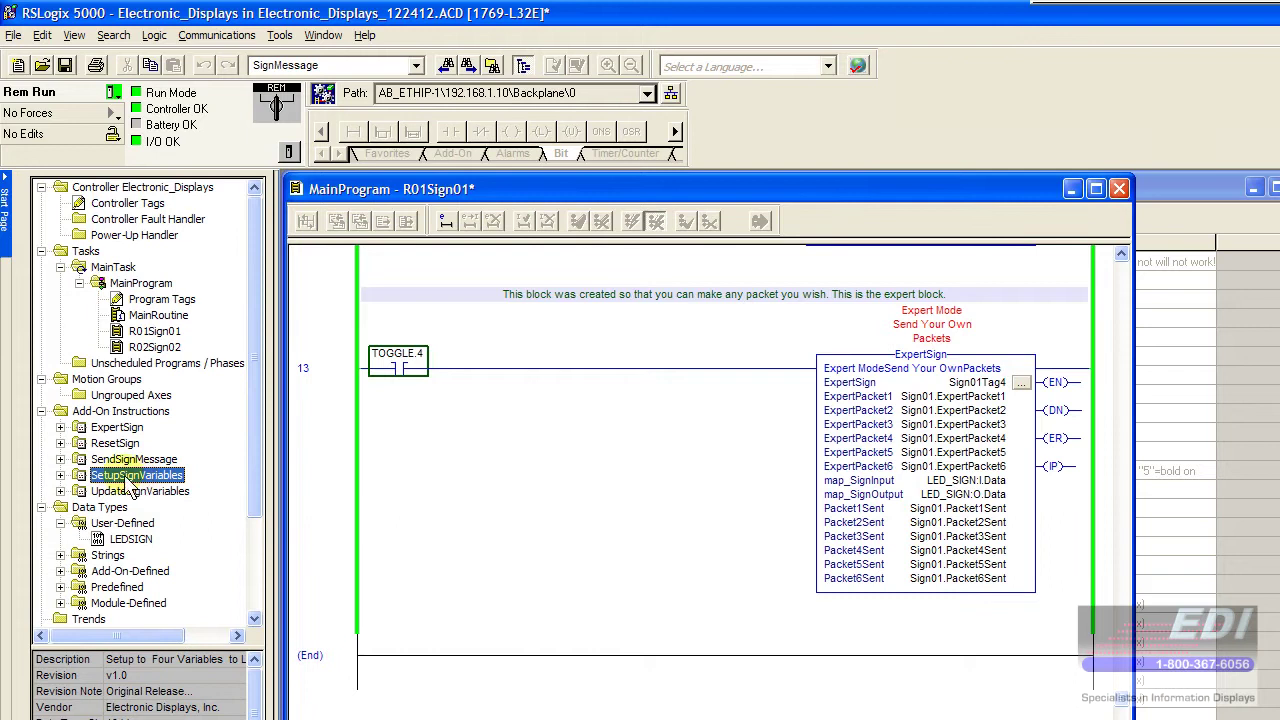
left_click(145, 461)
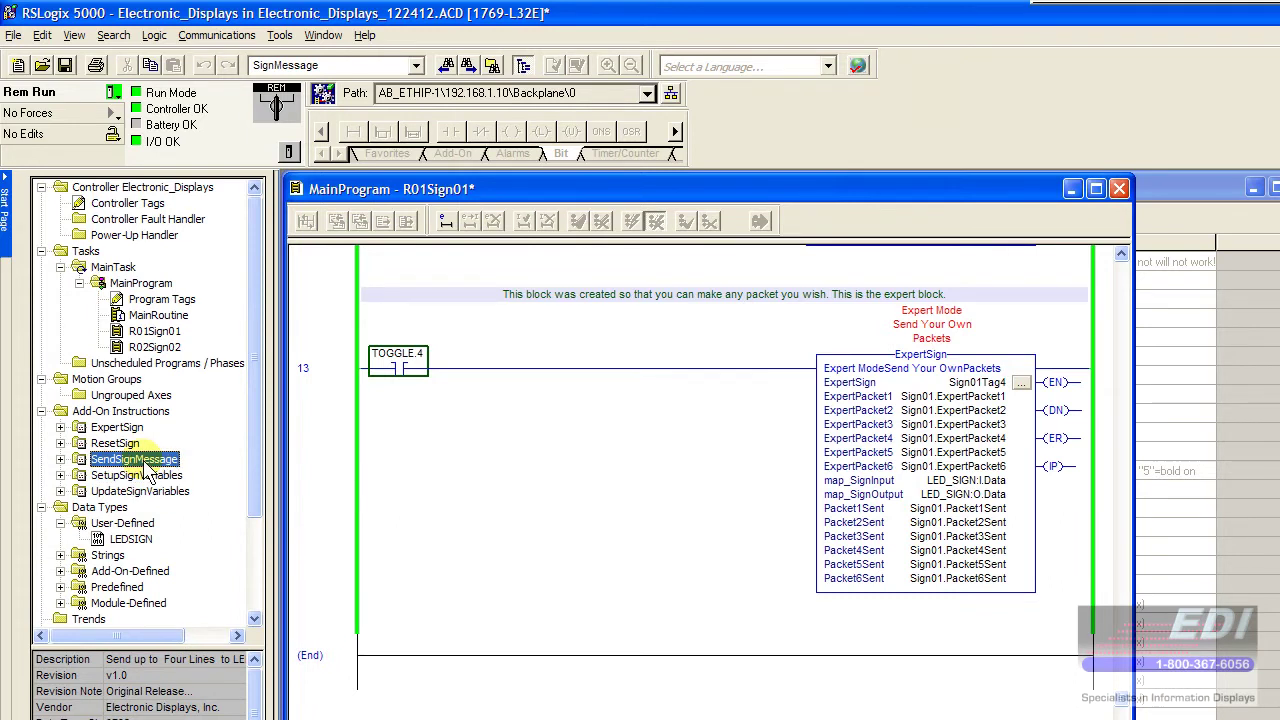
Examine the SendSignMessage block on rung 2 of R01Sign01.
scroll(1120, 270, "up", 10)
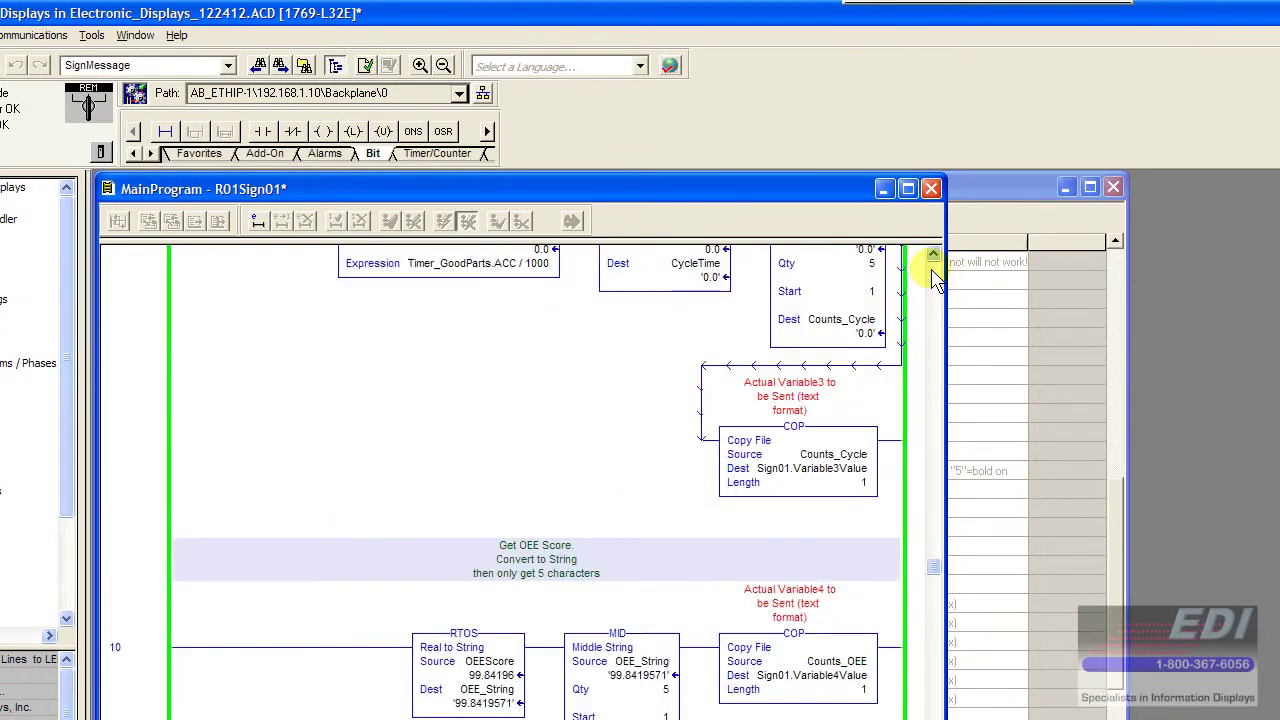
scroll(935, 278, "up", 10)
scroll(680, 345, "down", 3)
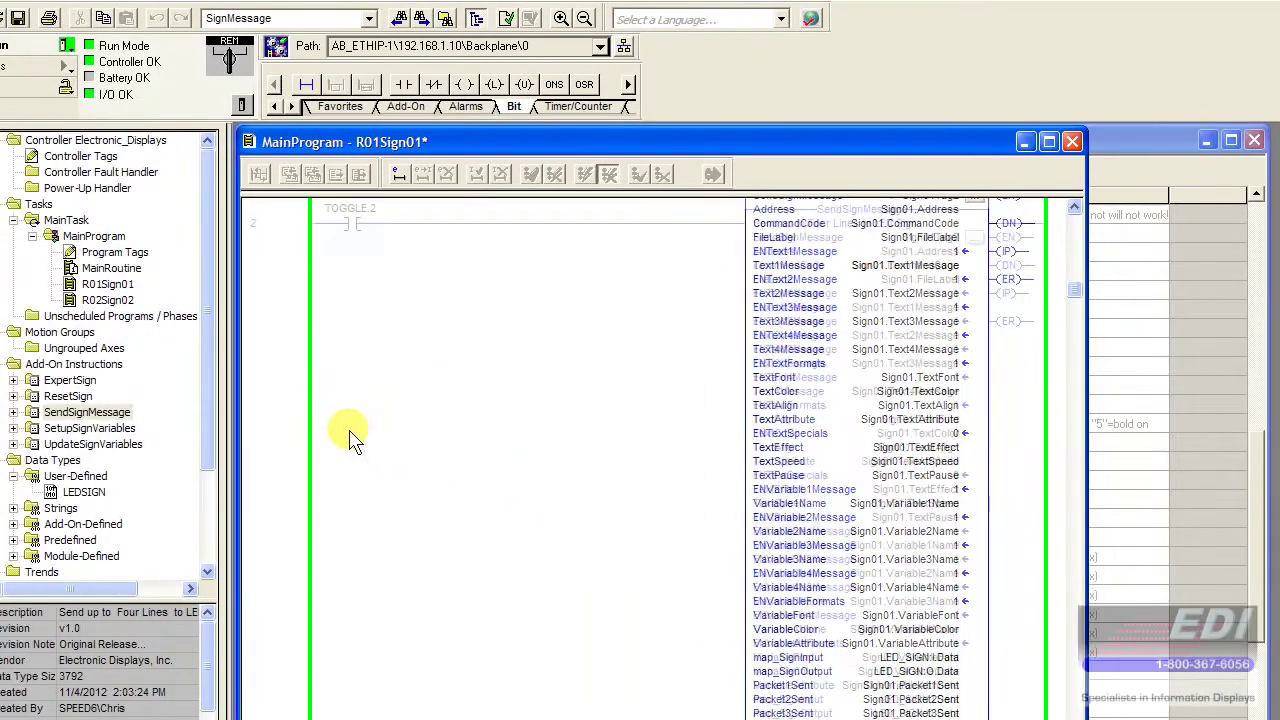
scroll(350, 437, "up", 2)
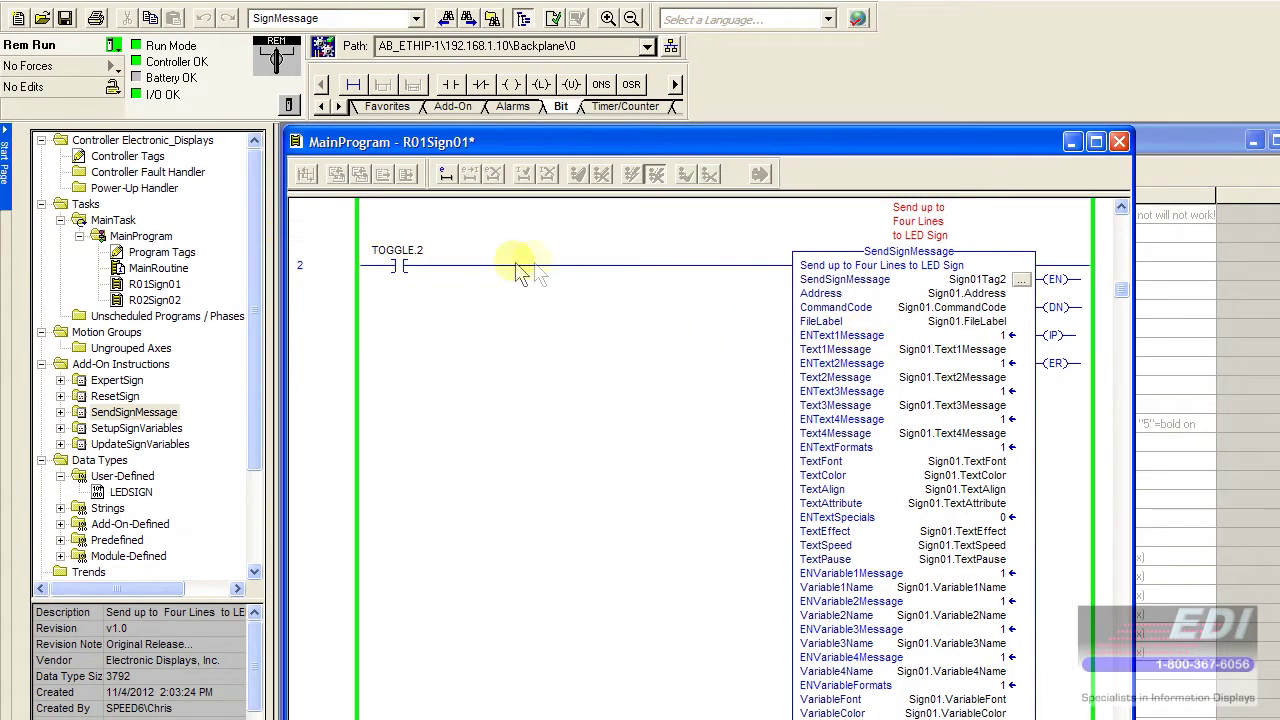
Select the ExpertSign add-on instruction and view its block on rung 13 of R01Sign01.
left_click(117, 383)
scroll(343, 414, "down", 3)
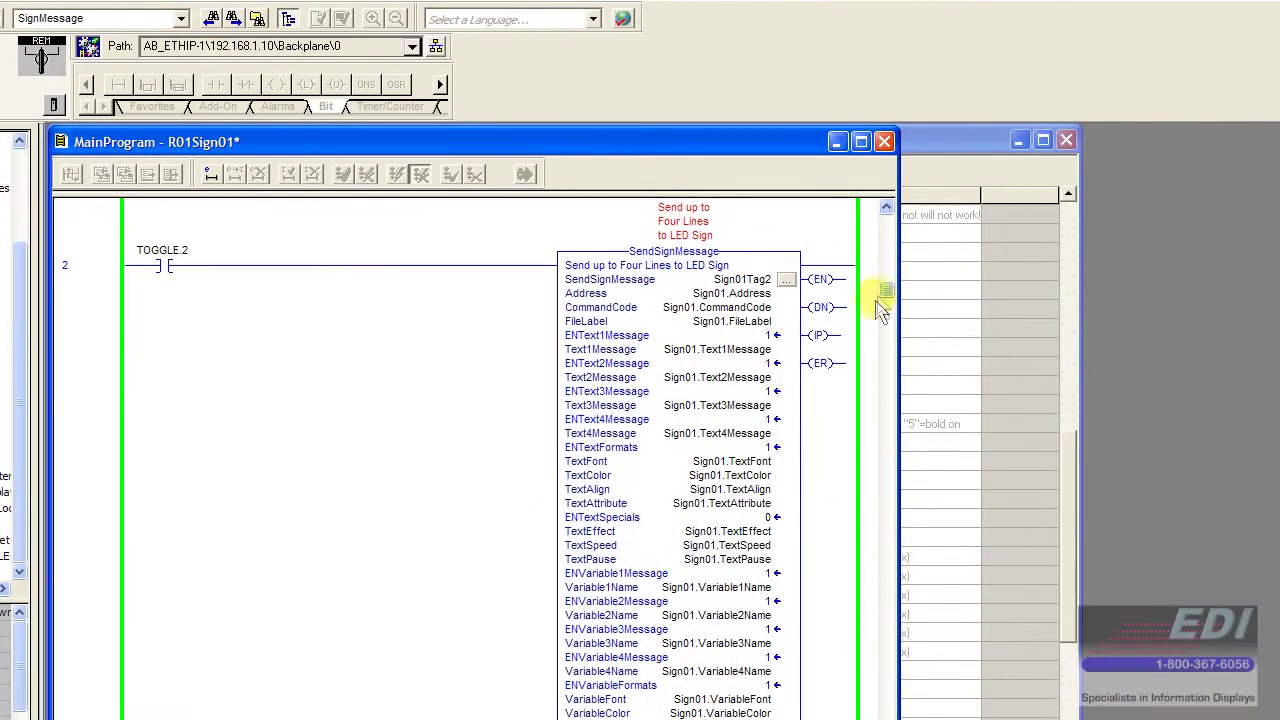
left_click_drag(880, 310, 905, 612)
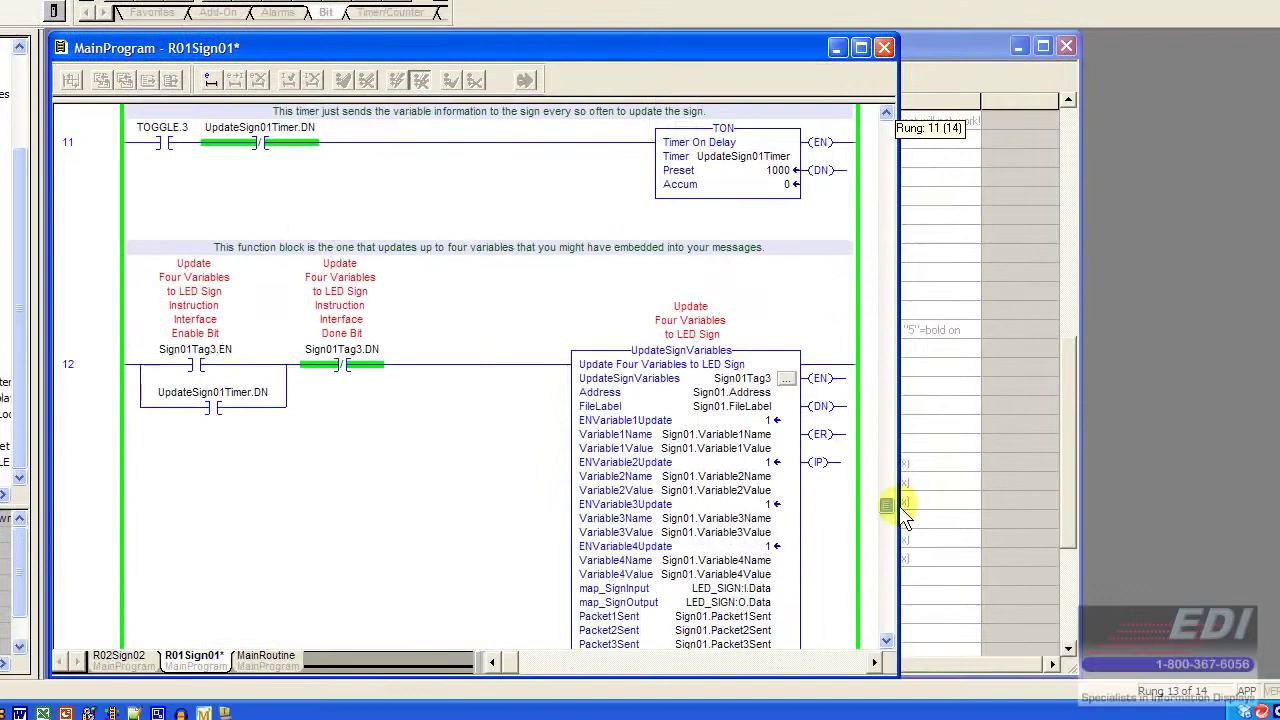
scroll(563, 380, "down", 5)
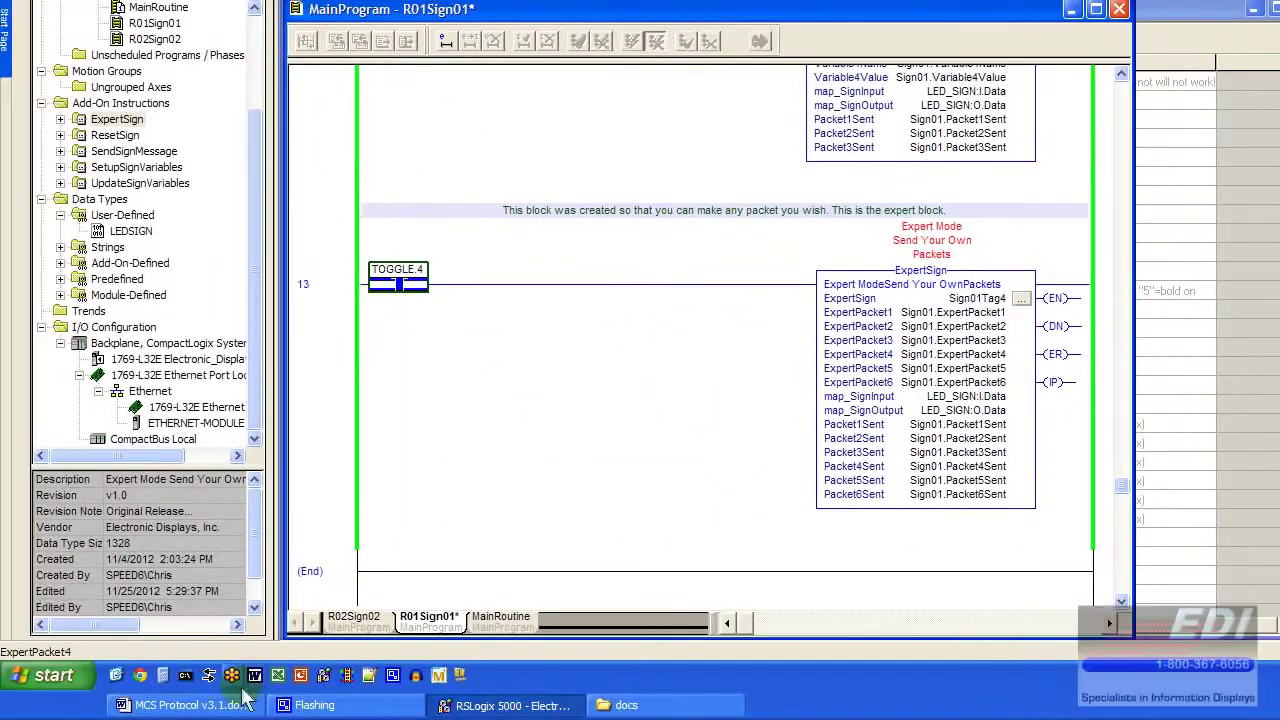
Switch to MCS Protocol v3.1.doc in Word and look back from the protocol examples to the display position codes.
left_click(195, 705)
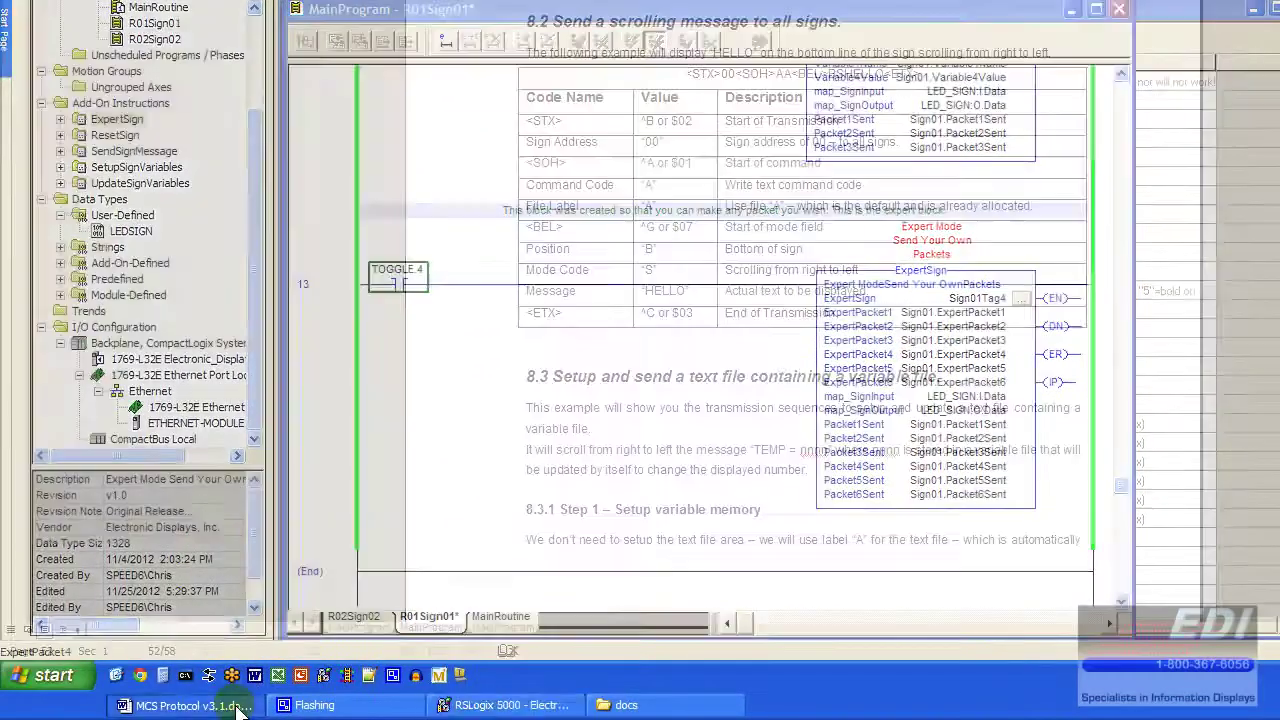
scroll(850, 480, "up", 8)
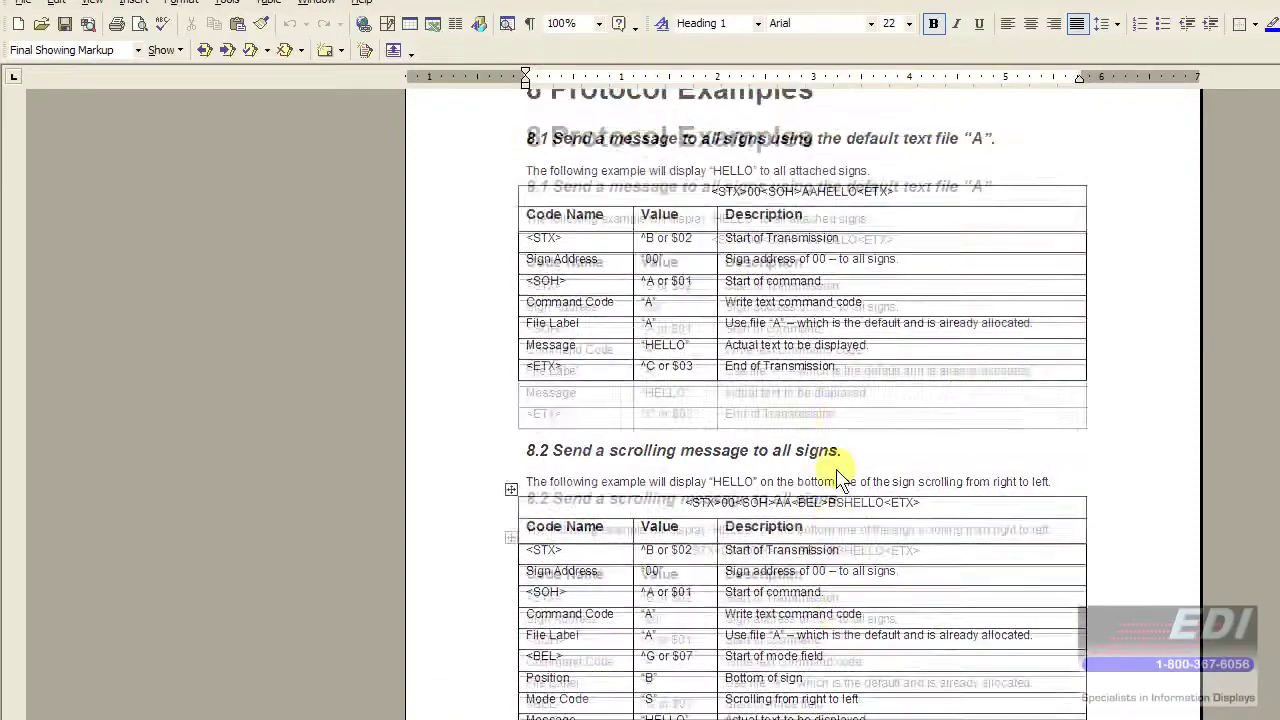
scroll(838, 480, "up", 10)
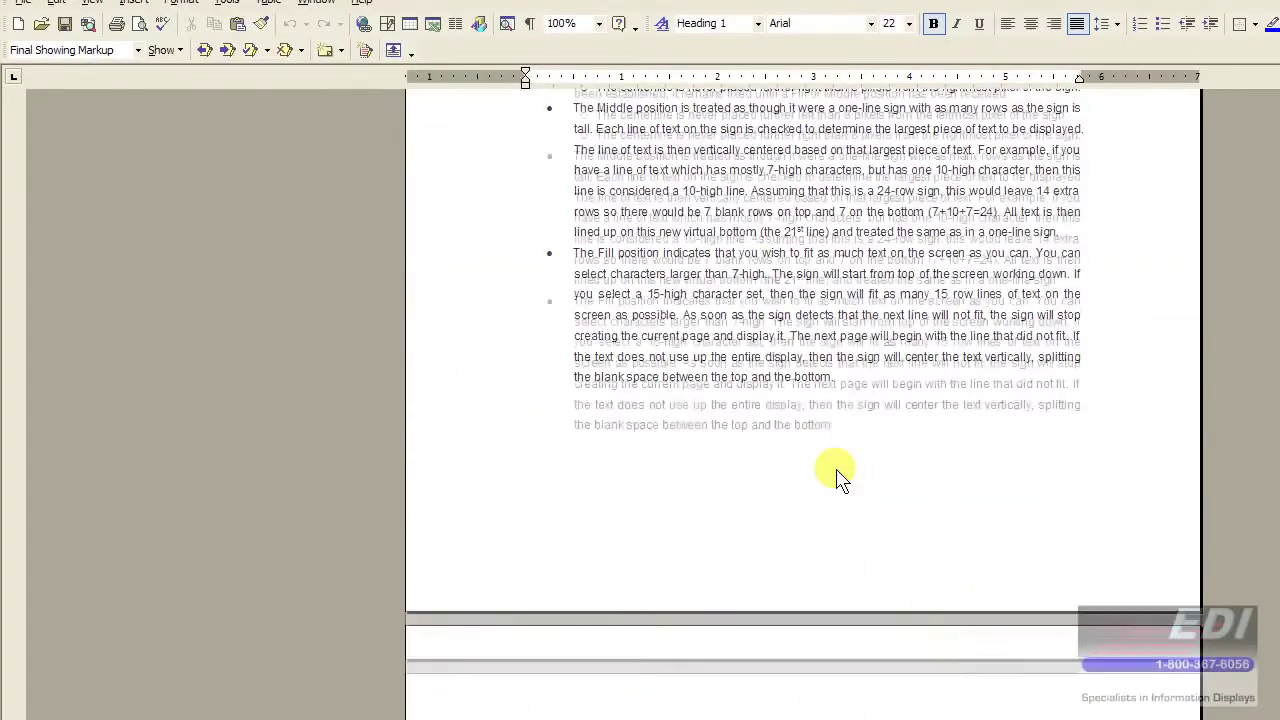
scroll(838, 480, "up", 10)
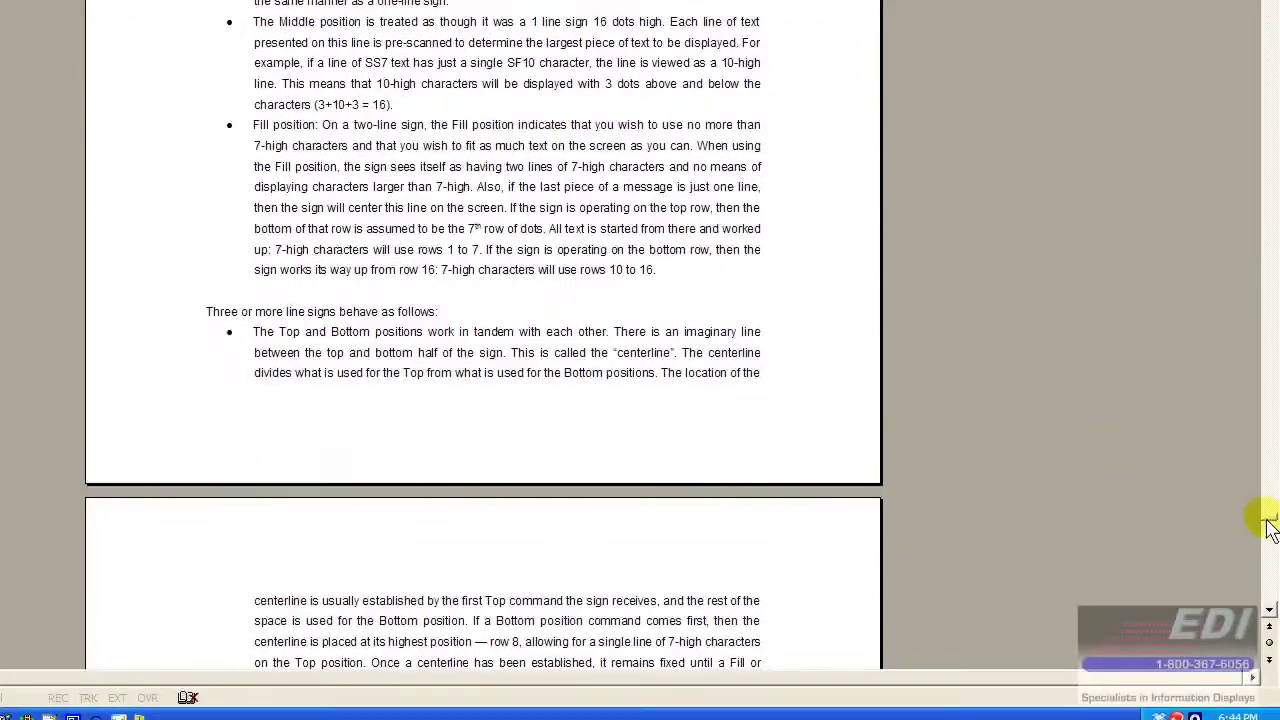
left_click_drag(1268, 528, 1257, 223)
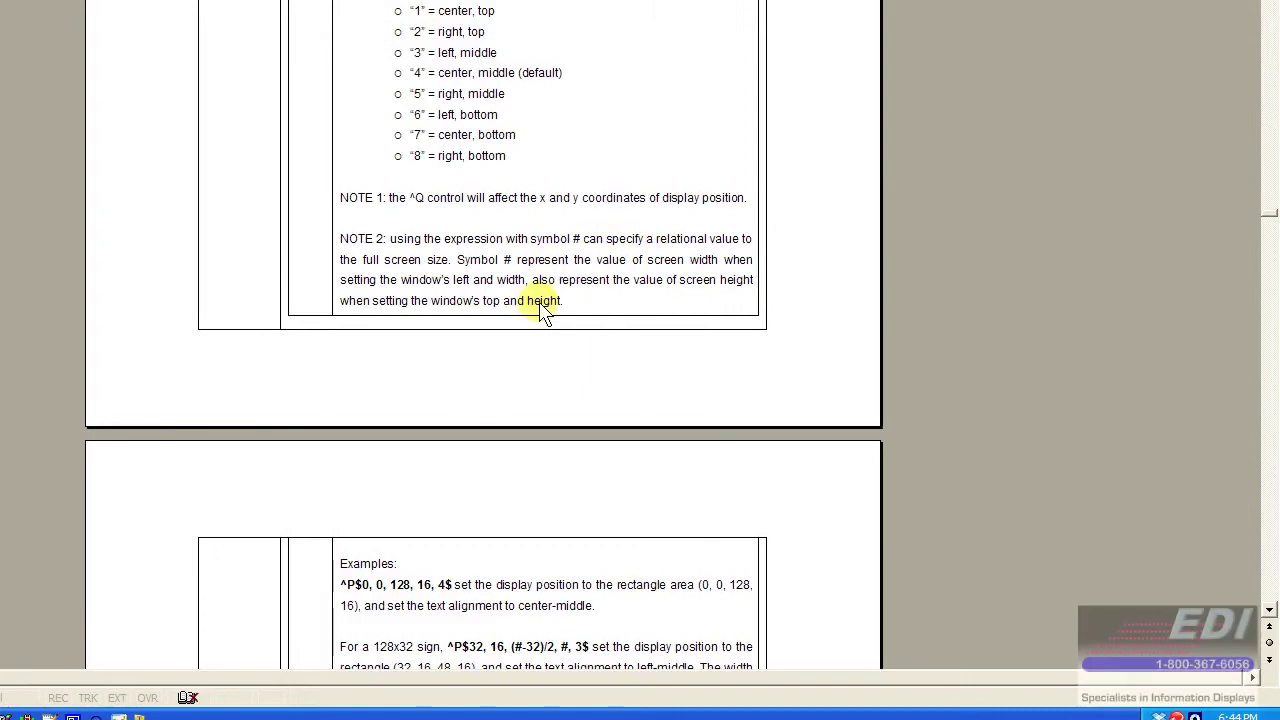
scroll(540, 310, "up", 10)
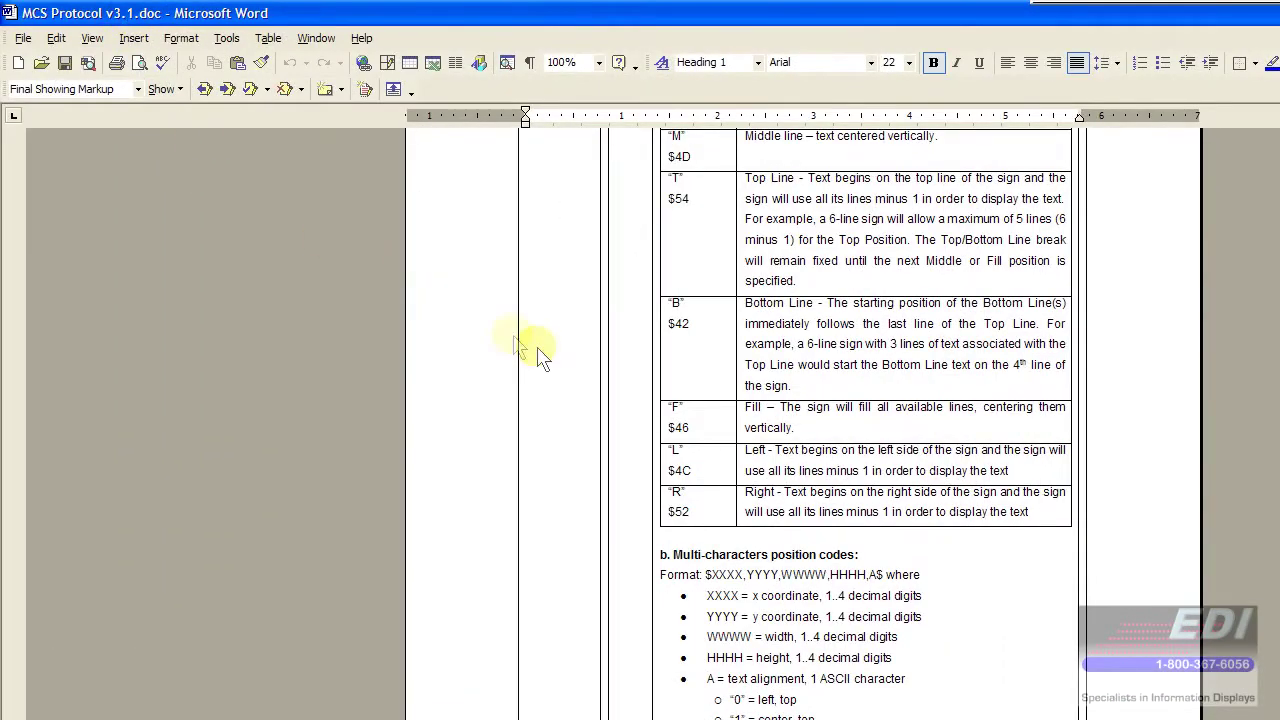
scroll(700, 510, "up", 5)
Examine the rainbow, mixture and invert color name codes and the foreground and background color examples of the ^O command.
scroll(700, 515, "up", 15)
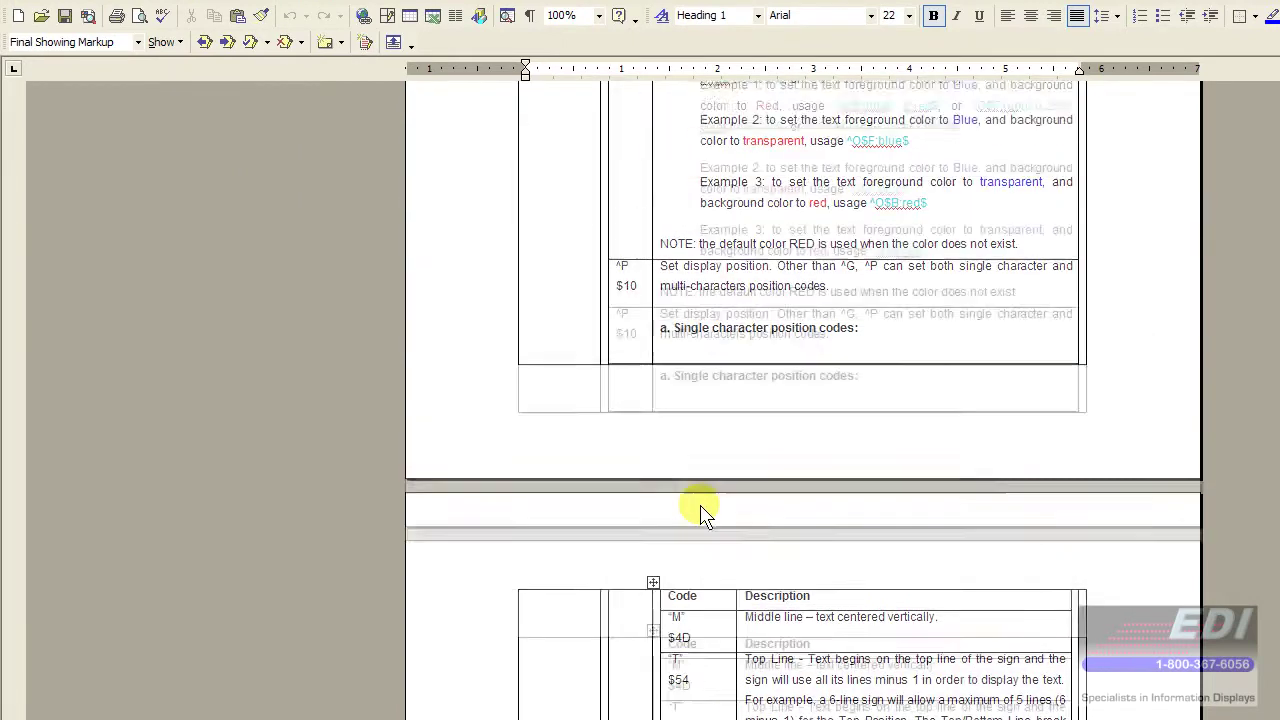
scroll(700, 512, "up", 3)
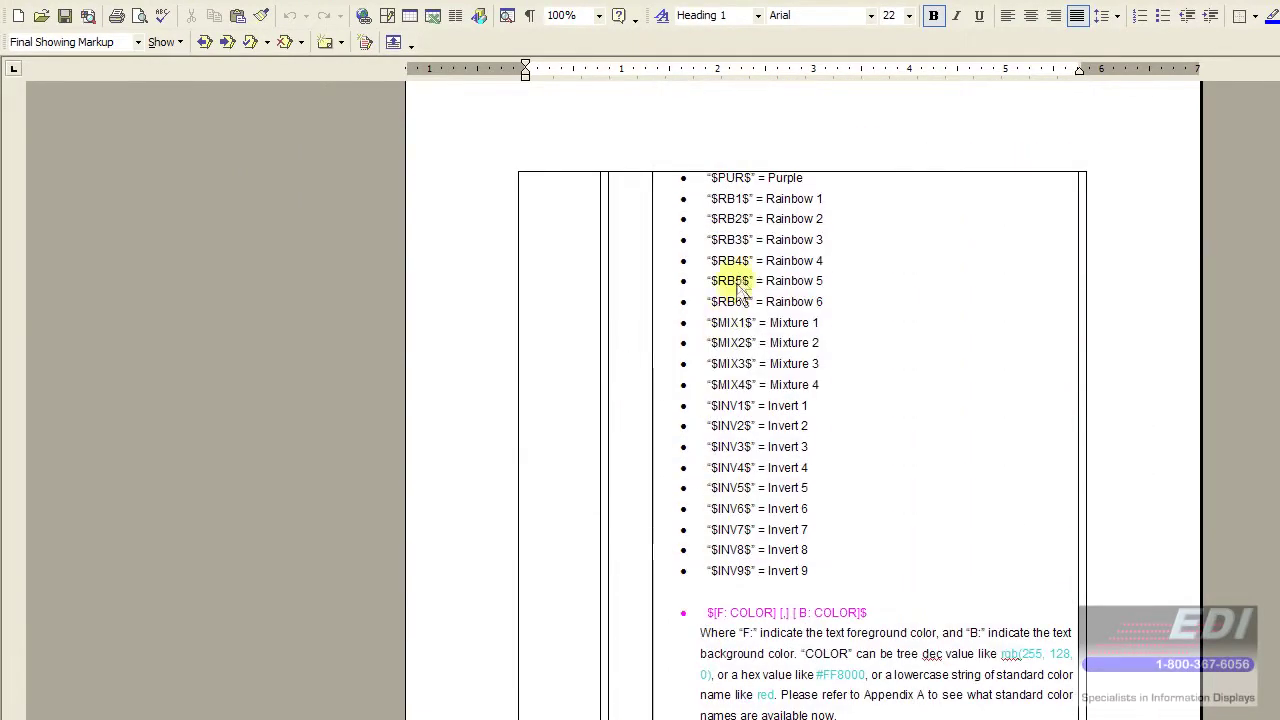
left_click(720, 230)
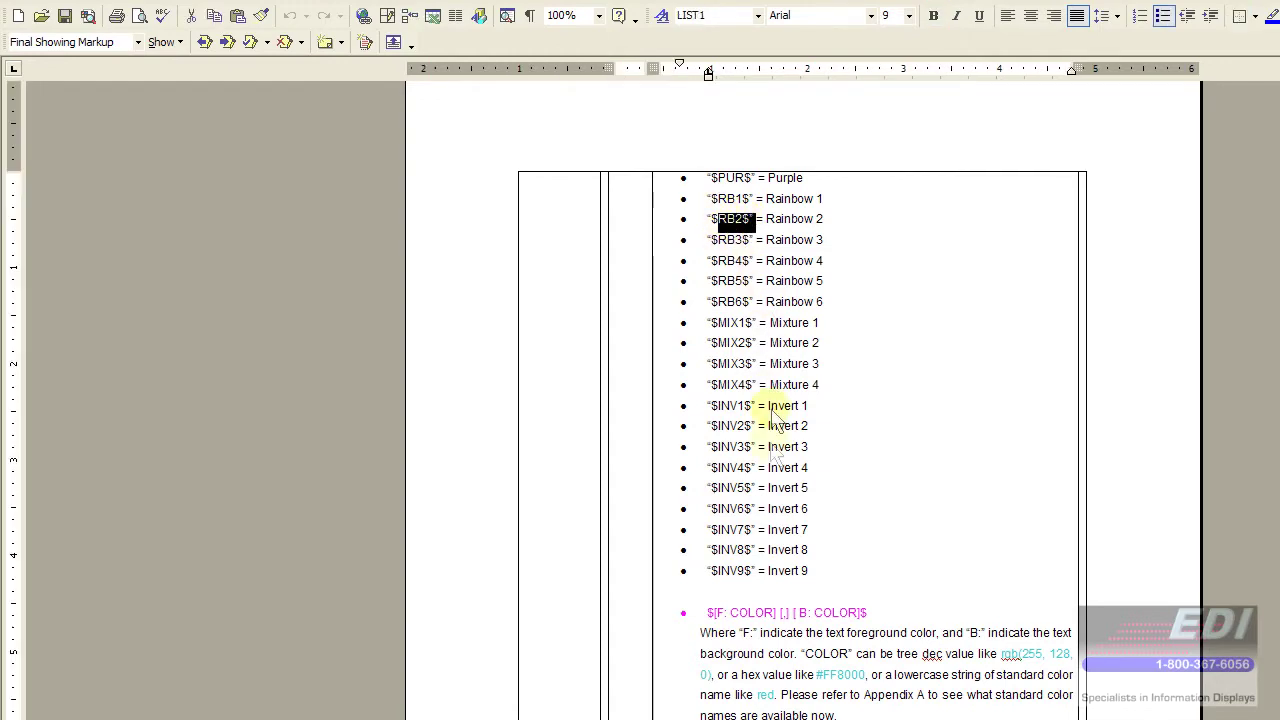
left_click_drag(812, 571, 718, 244)
left_click_drag(718, 200, 700, 148)
left_click(720, 222)
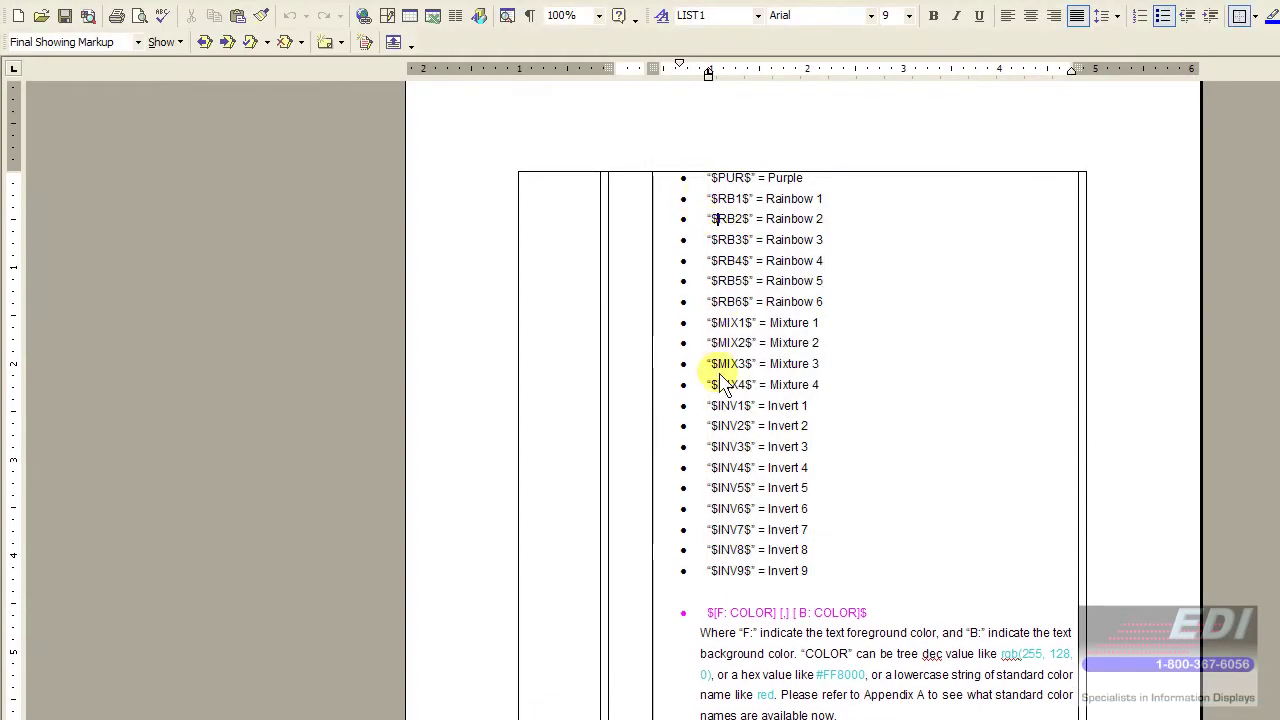
scroll(722, 386, "down", 7)
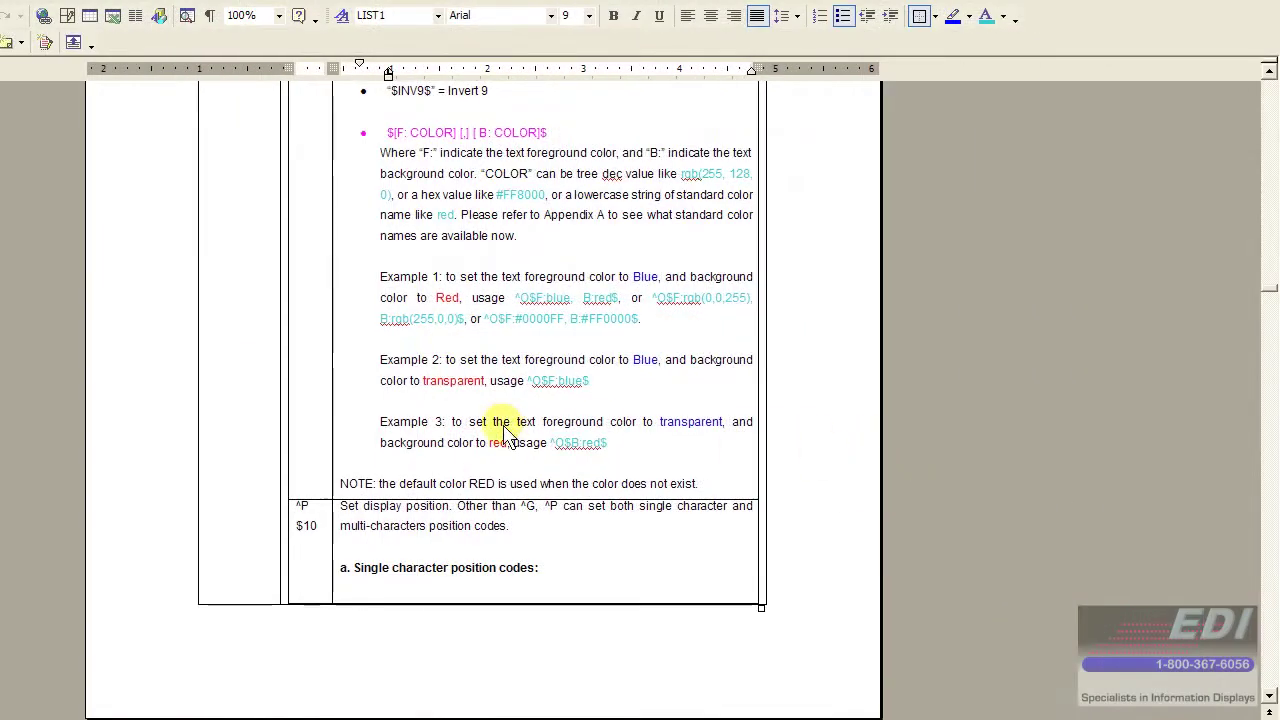
scroll(680, 424, "up", 3)
scroll(358, 424, "up", 3)
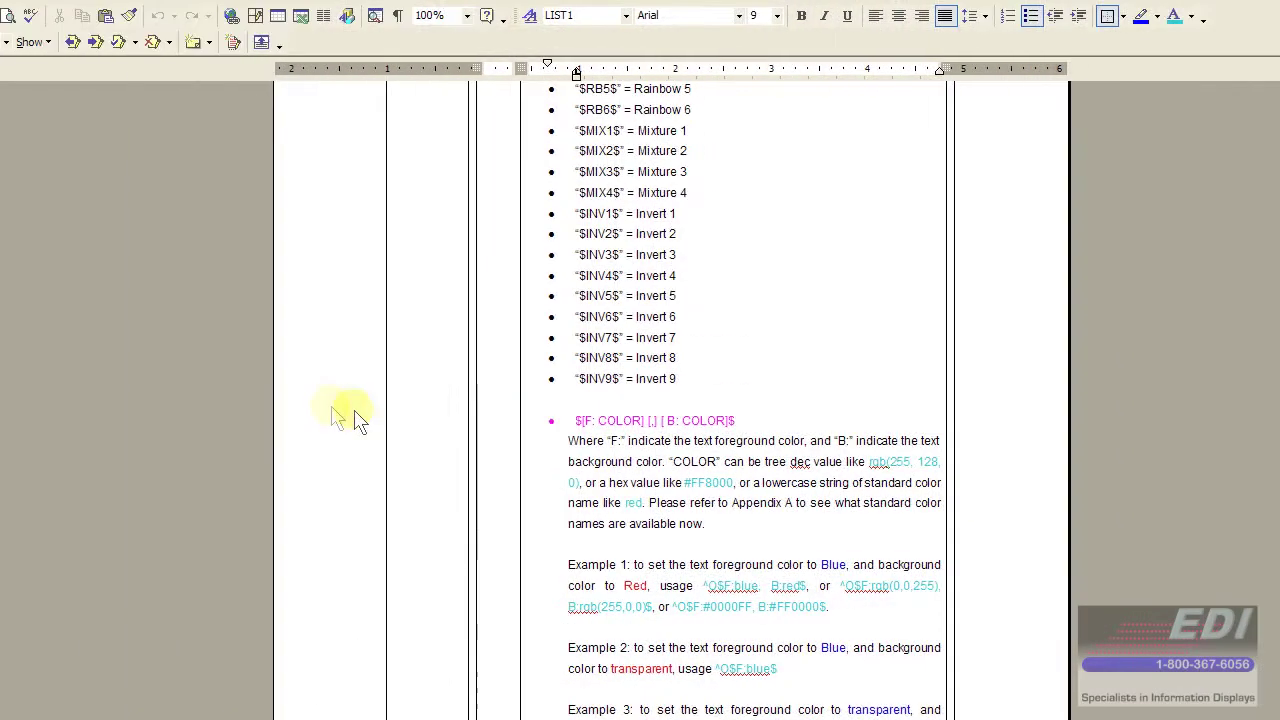
Examine the ^O change color by index and by name codes, highlighting the names from Auto Color to Cyan.
scroll(377, 448, "up", 3)
scroll(610, 445, "up", 10)
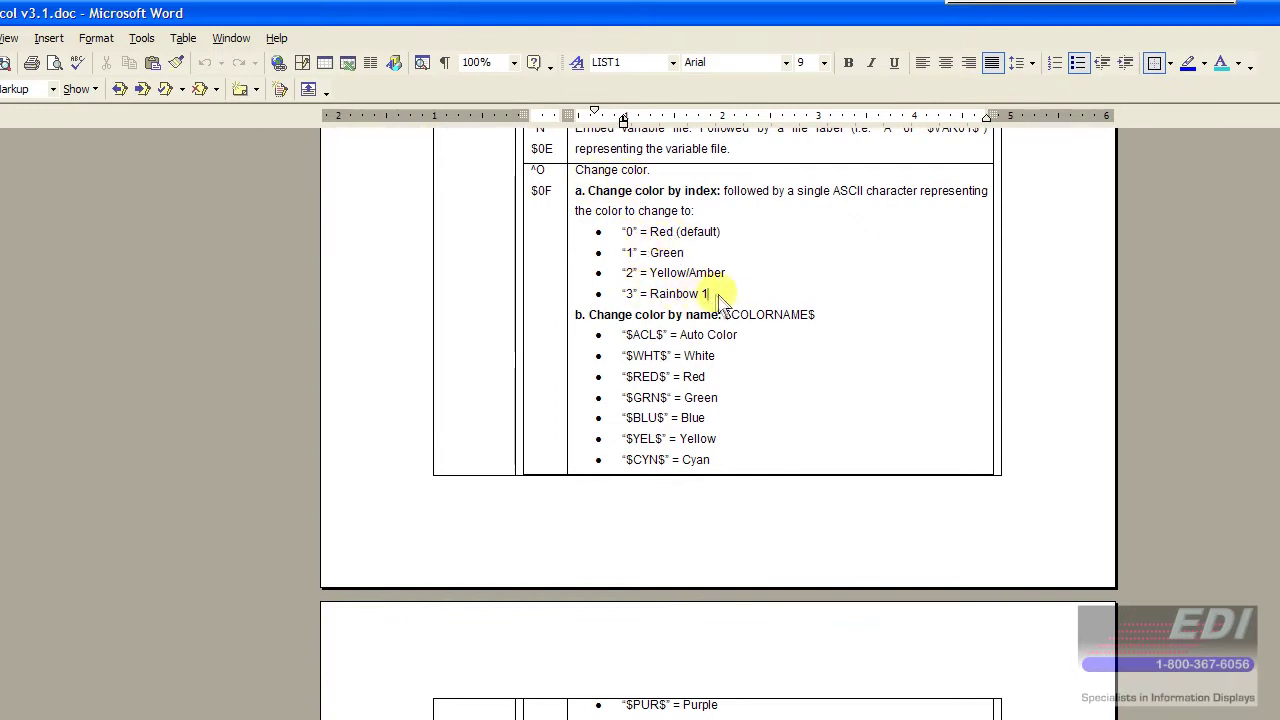
left_click_drag(718, 300, 689, 472)
left_click(627, 340)
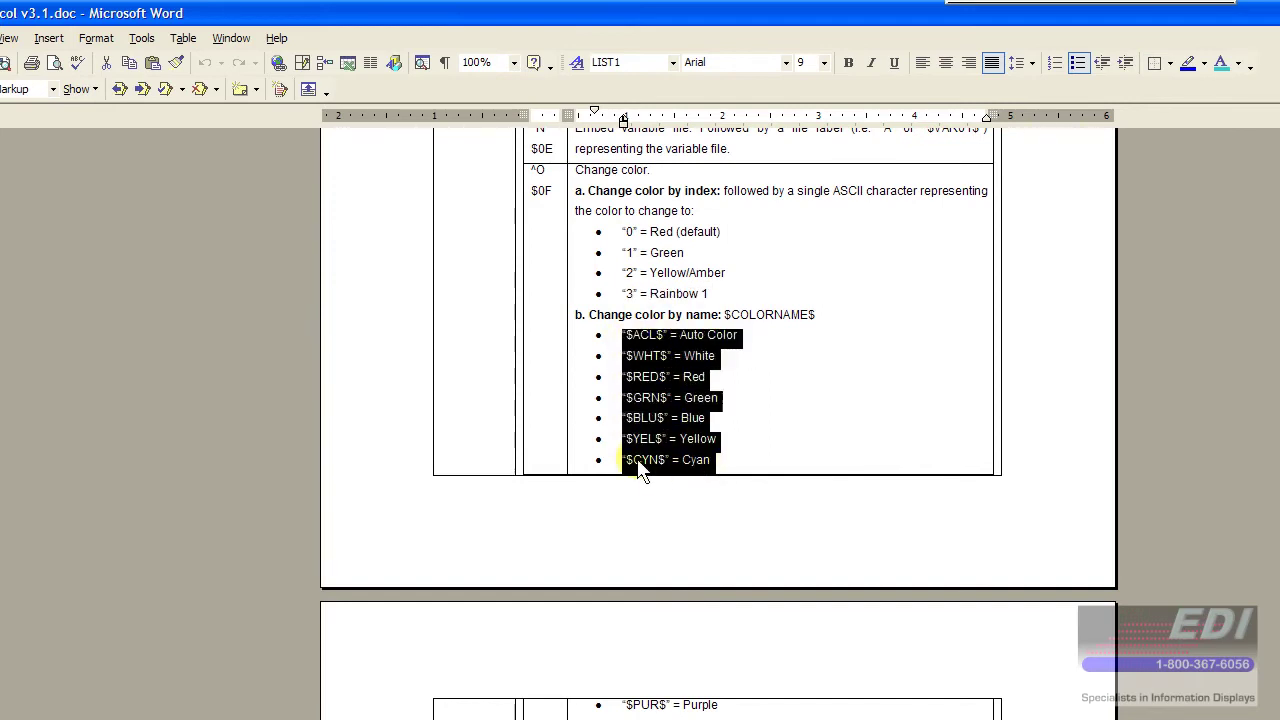
scroll(640, 472, "down", 10)
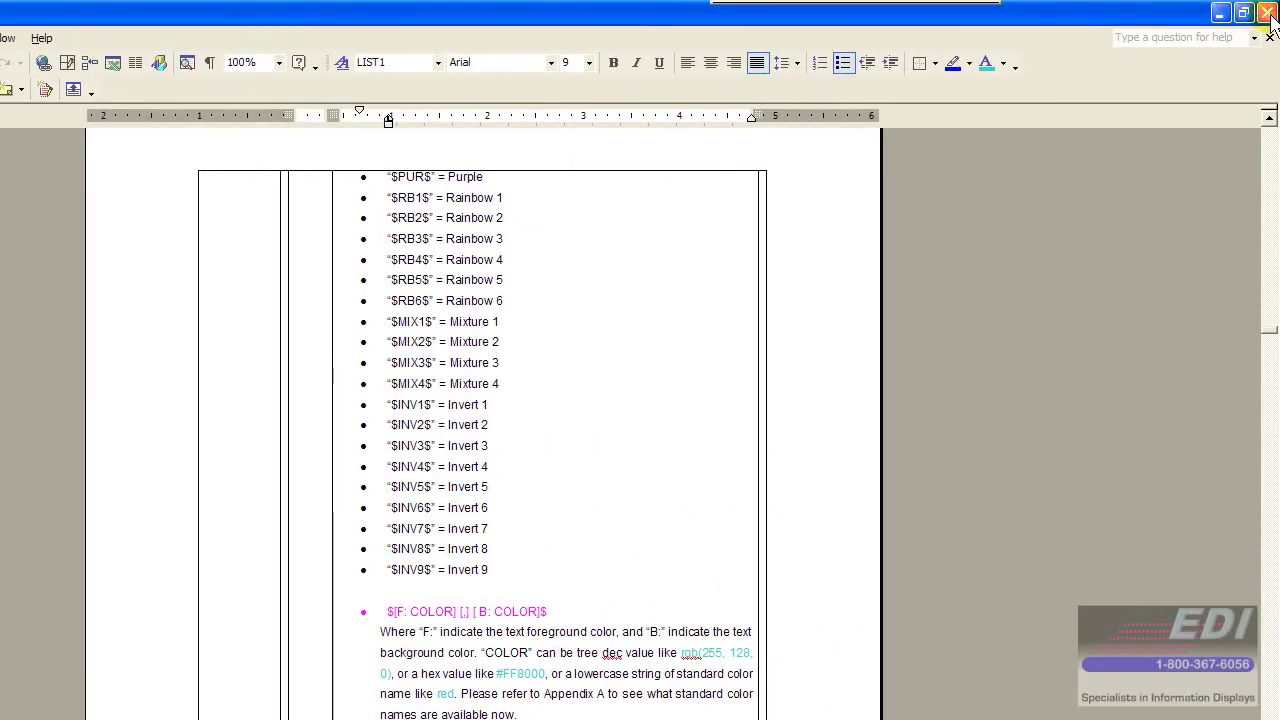
Close the protocol document and review the UpdateSignVariables block on rung 12 and the ExpertSign block on rung 13 of R01Sign01.
left_click(1267, 17)
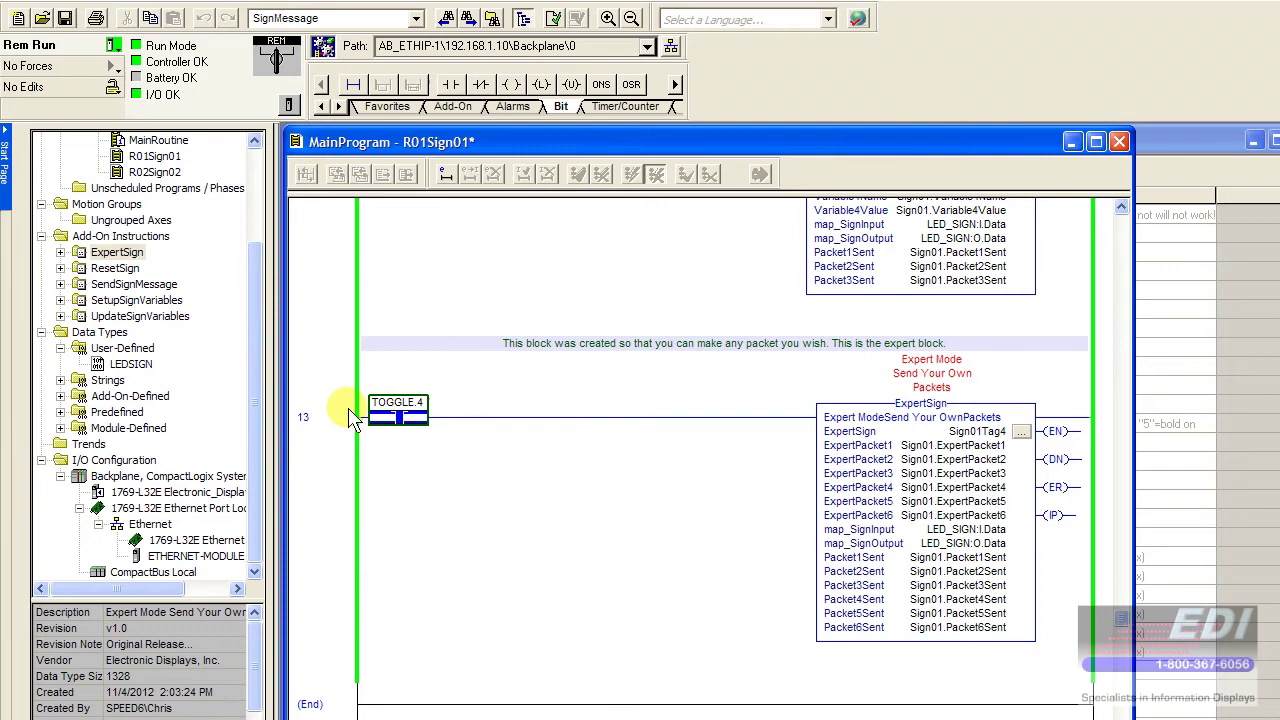
left_click(352, 417)
scroll(345, 412, "up", 3)
left_click(347, 410)
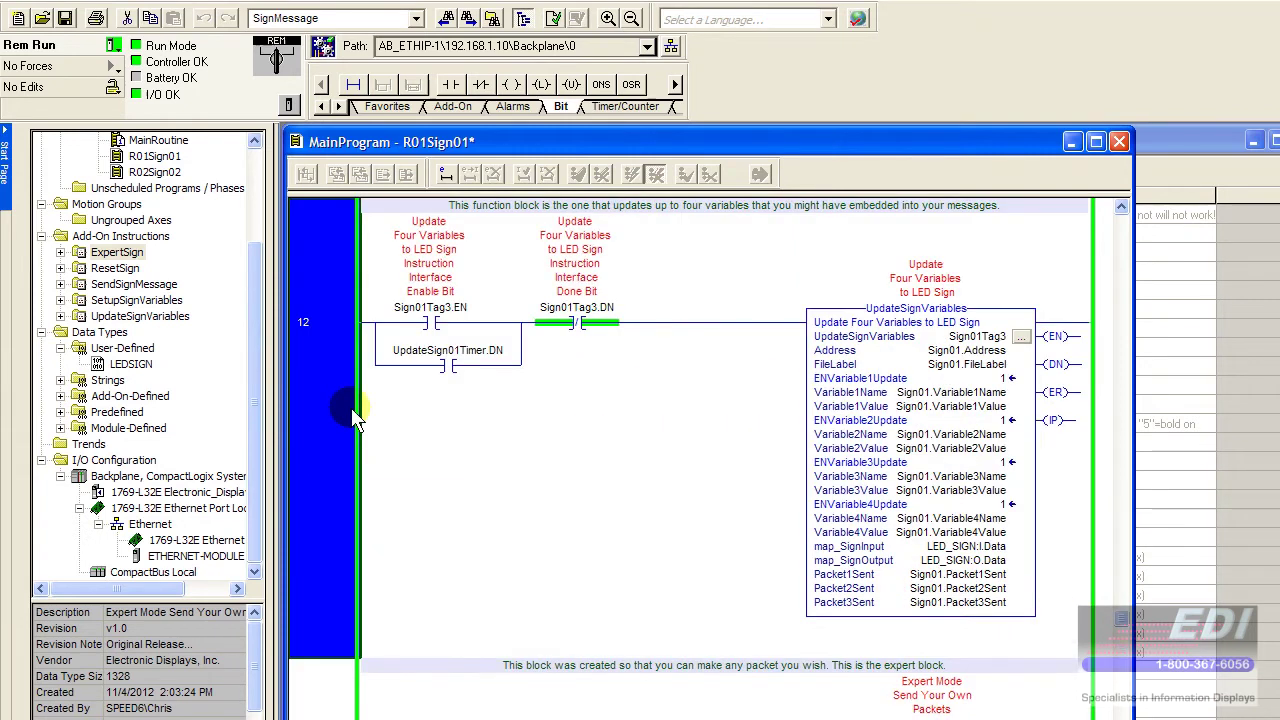
scroll(355, 412, "down", 3)
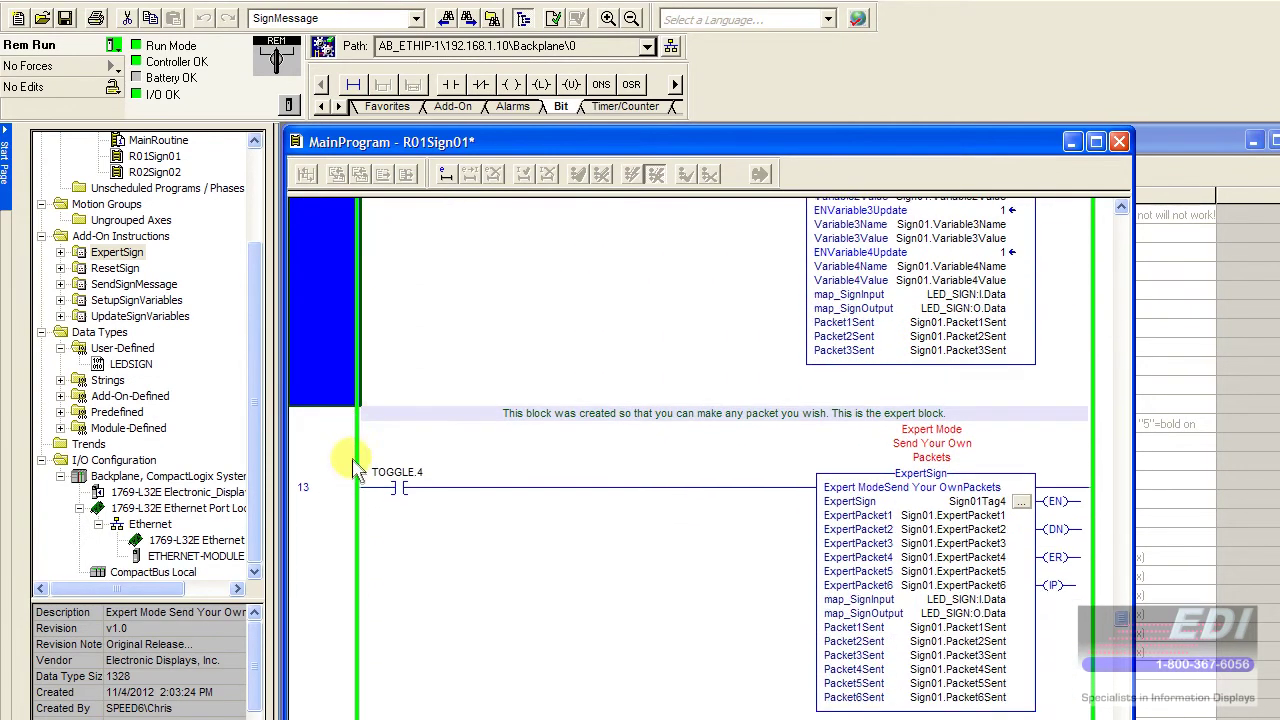
left_click(358, 480)
scroll(525, 470, "down", 1)
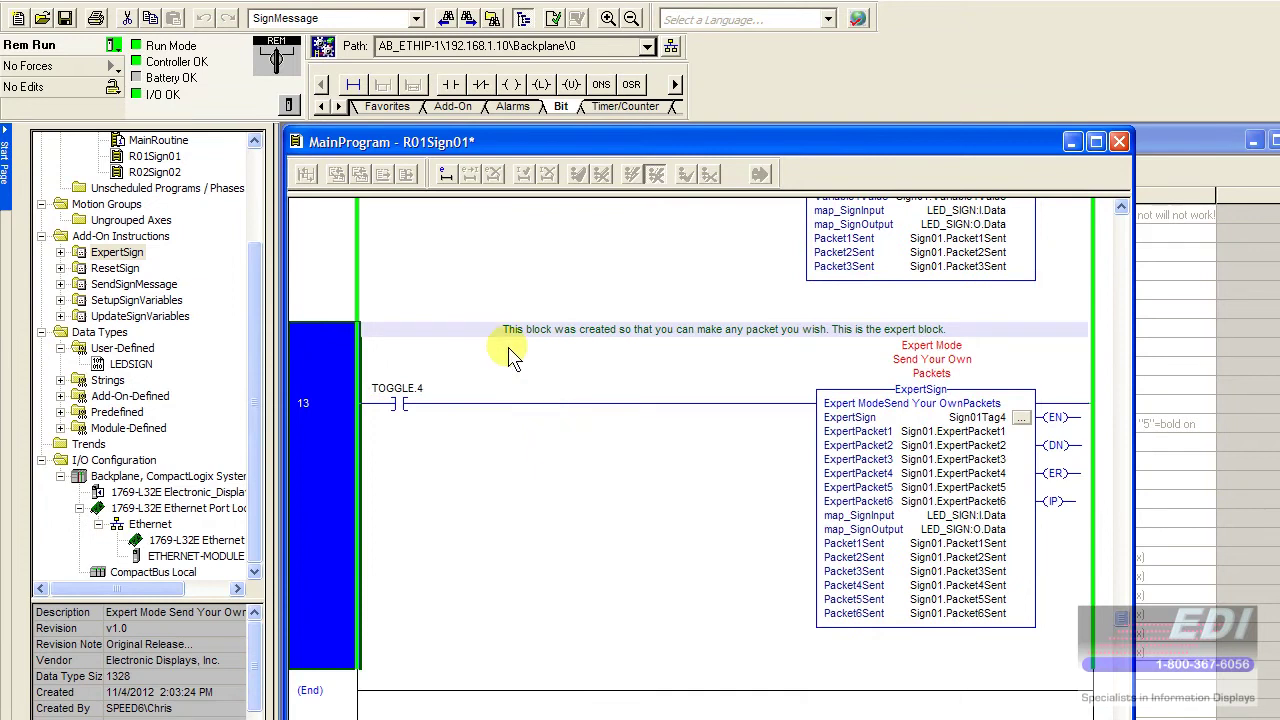